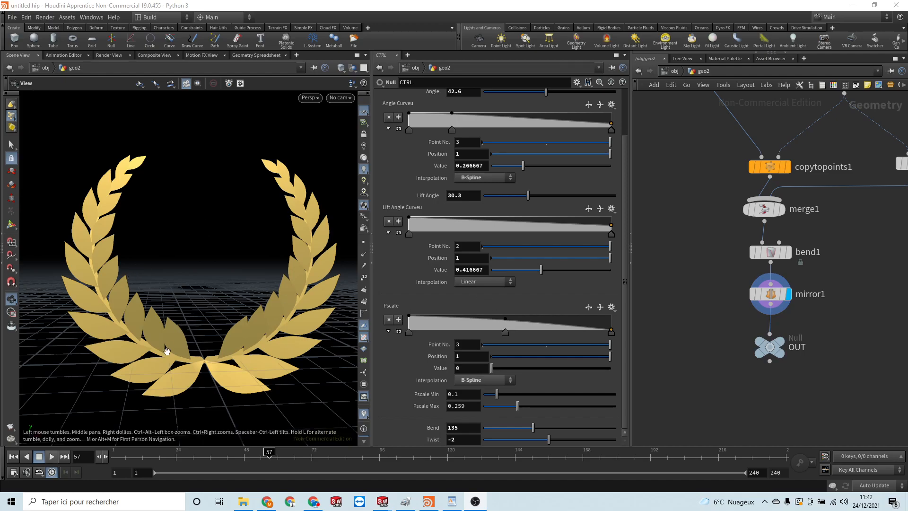
# - On the finished wreath's CTRL node, adjust Global Length slightly, set Angle to 49.4 and Lift Angle to 22.9
pyautogui.scroll(-3, 694, 286)
pyautogui.scroll(-2, 693, 286)
pyautogui.moveTo(680, 265); pyautogui.dragTo(699, 280, button='middle')
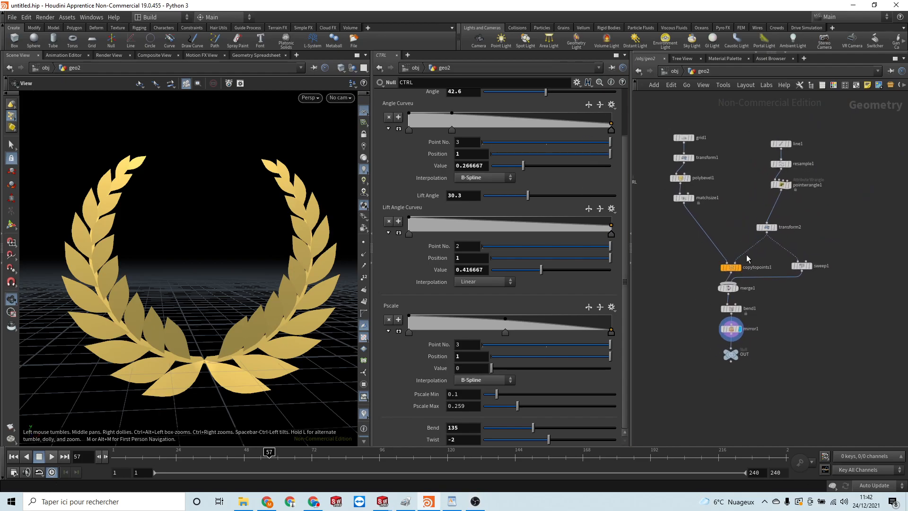
pyautogui.scroll(3, 527, 195)
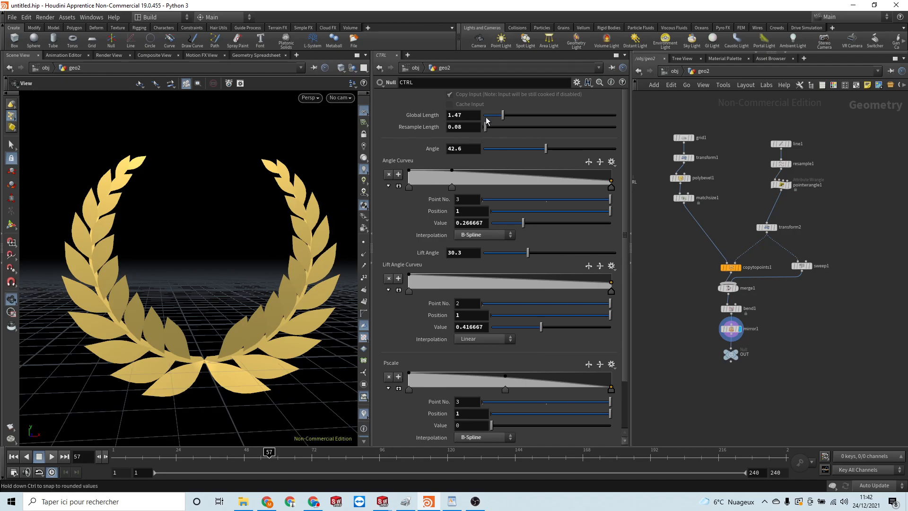
pyautogui.moveTo(504, 116); pyautogui.dragTo(505, 118)
pyautogui.moveTo(546, 148)
pyautogui.mouseDown()
pyautogui.moveTo(532, 149)
pyautogui.moveTo(556, 148)
pyautogui.mouseUp()
pyautogui.moveTo(294, 264); pyautogui.dragTo(292, 284)
pyautogui.moveTo(528, 254)
pyautogui.mouseDown()
pyautogui.moveTo(589, 258)
pyautogui.moveTo(511, 261)
pyautogui.moveTo(517, 266)
pyautogui.mouseUp()
pyautogui.moveTo(235, 310); pyautogui.dragTo(246, 284)
# - Set the finished wreath's Bend to 146 and Twist to -29
pyautogui.scroll(-3, 501, 313)
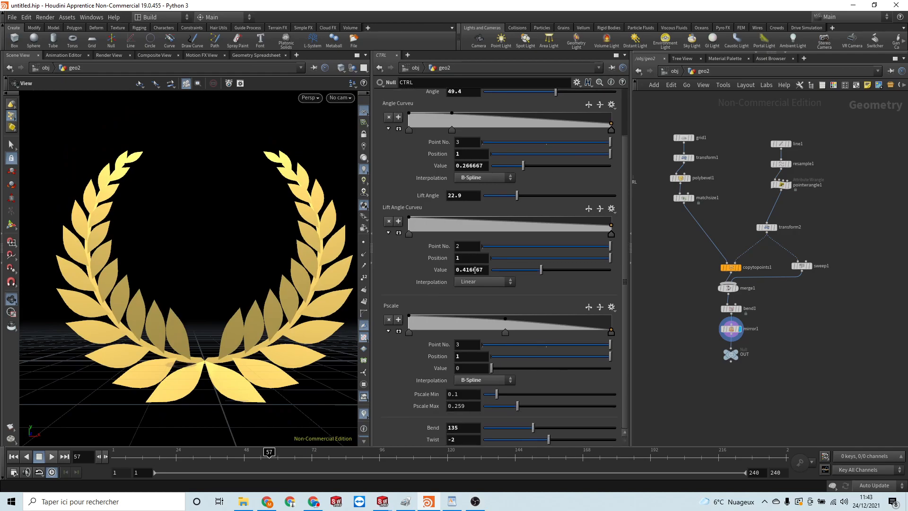
pyautogui.moveTo(533, 429)
pyautogui.mouseDown()
pyautogui.moveTo(581, 440)
pyautogui.moveTo(521, 440)
pyautogui.moveTo(543, 440)
pyautogui.moveTo(537, 427)
pyautogui.mouseUp()
pyautogui.scroll(-3, 227, 285)
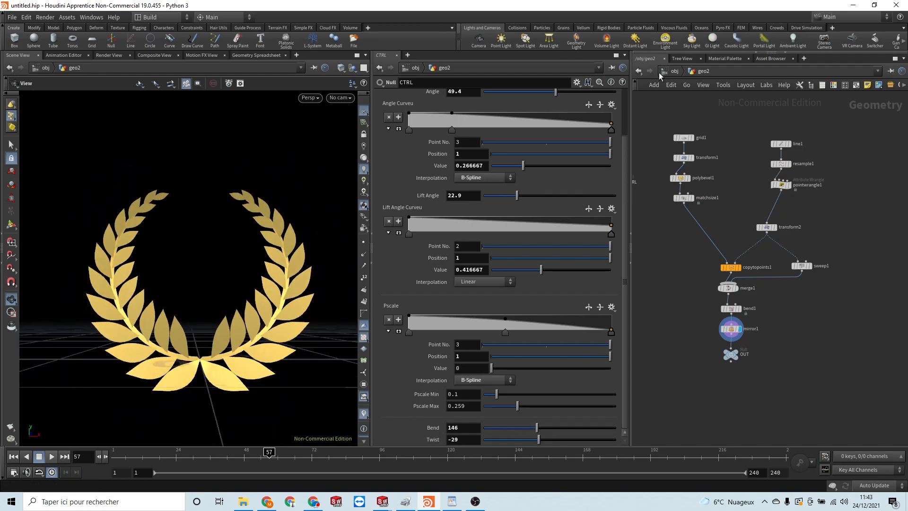
# - Return to the object level, turn off the display of geo2 and add a new Geometry object below it
pyautogui.click(675, 73)
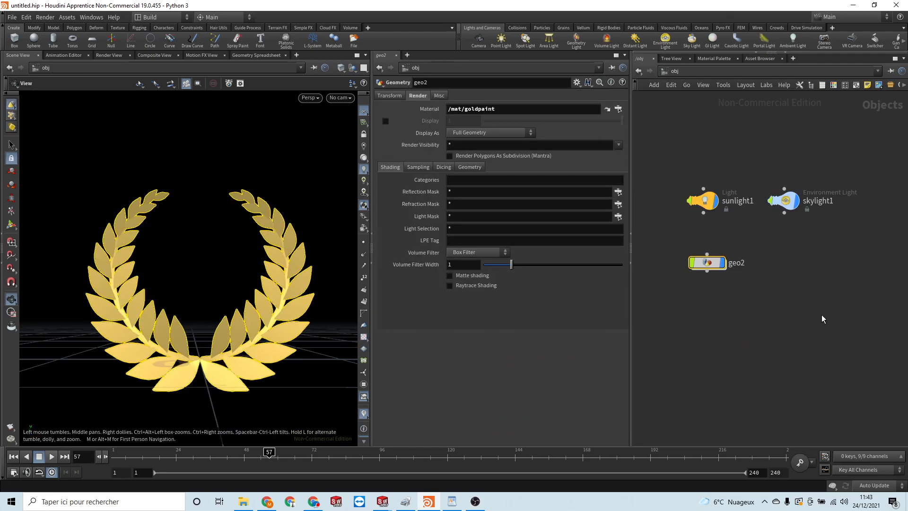
pyautogui.click(723, 263)
pyautogui.press('Tab')
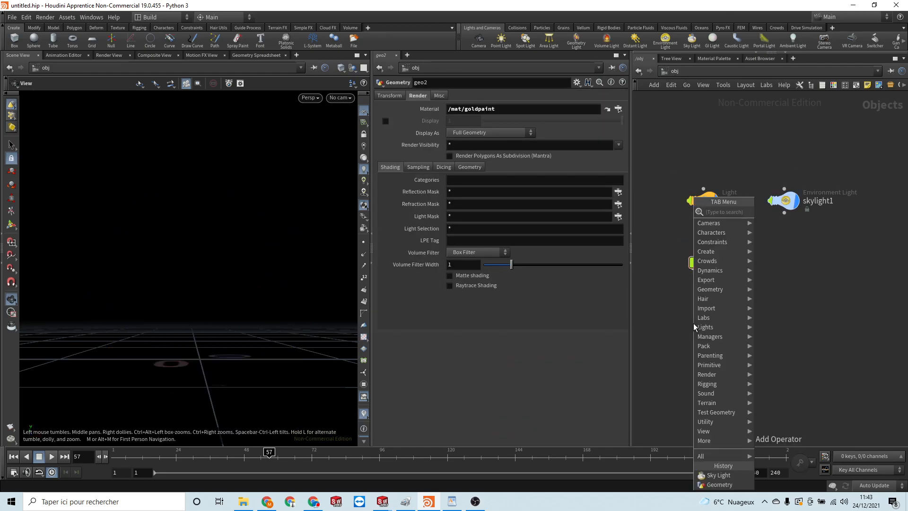
pyautogui.write('geo')
pyautogui.press('Return')
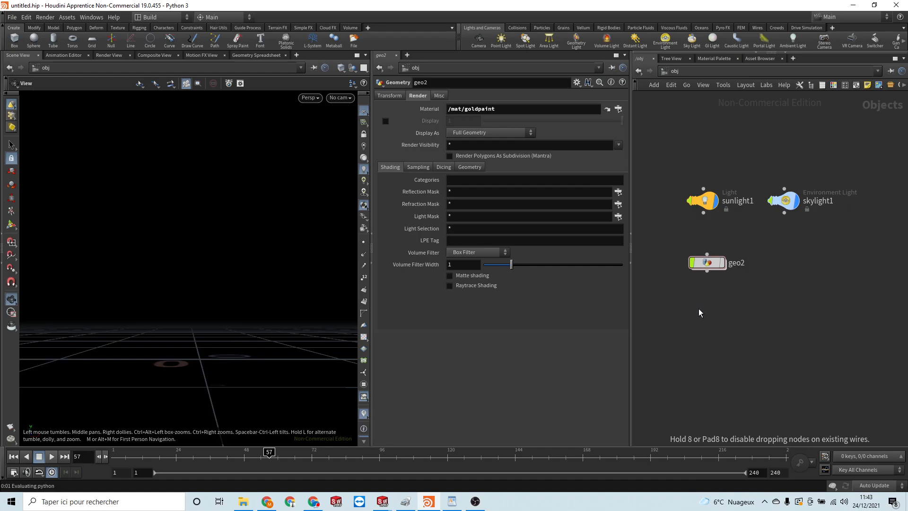
pyautogui.click(699, 308)
# - Rename the new Geometry object as Lauriers
pyautogui.doubleClick(723, 309)
pyautogui.doubleClick(724, 309)
pyautogui.write('Lauti_')
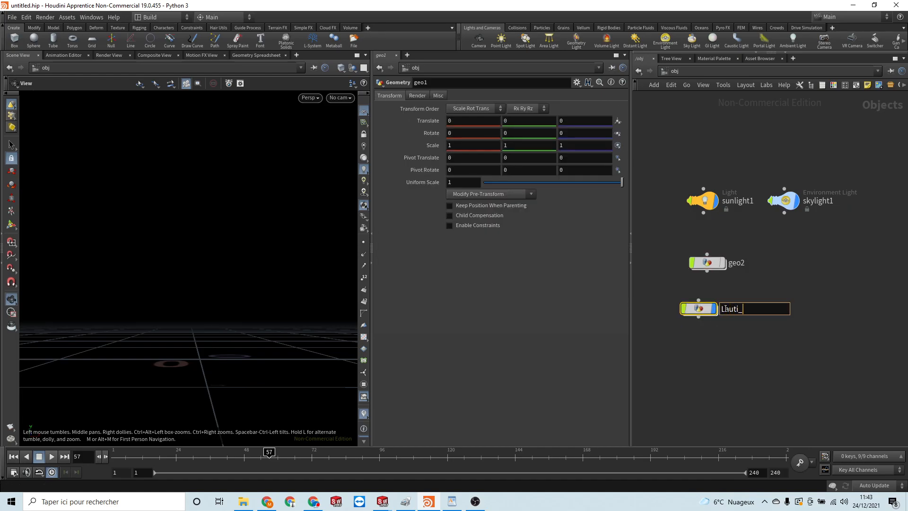
pyautogui.write('iers')
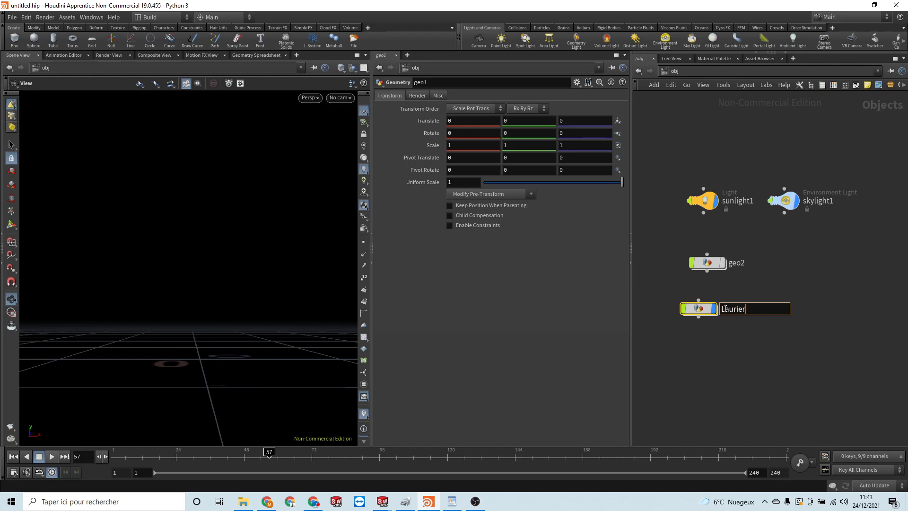
pyautogui.press('Return')
# - Enter the Lauriers network and place a Line node in it
pyautogui.press('Return')
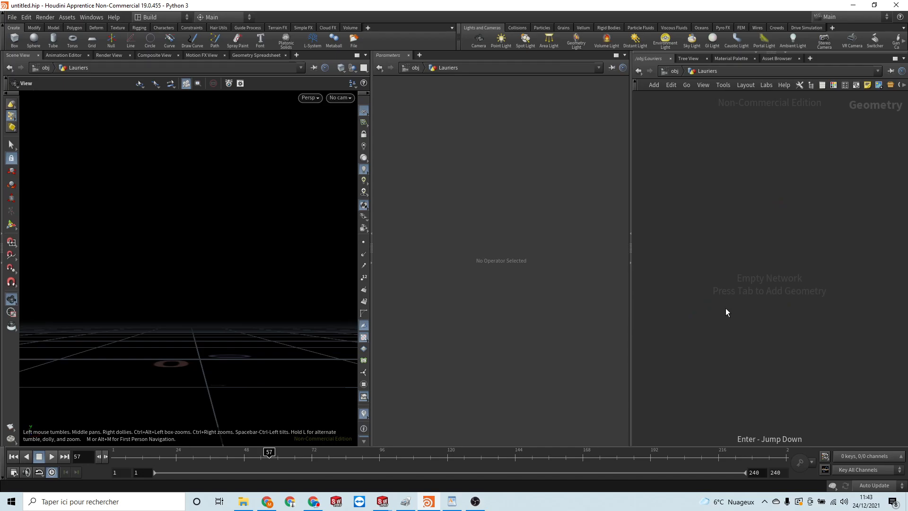
pyautogui.press('Tab')
pyautogui.write('line')
pyautogui.press('Return')
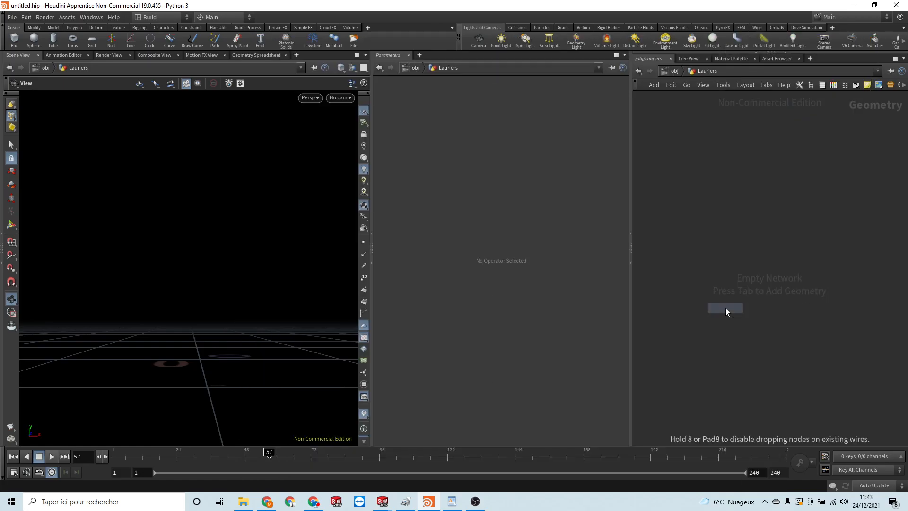
pyautogui.click(715, 280)
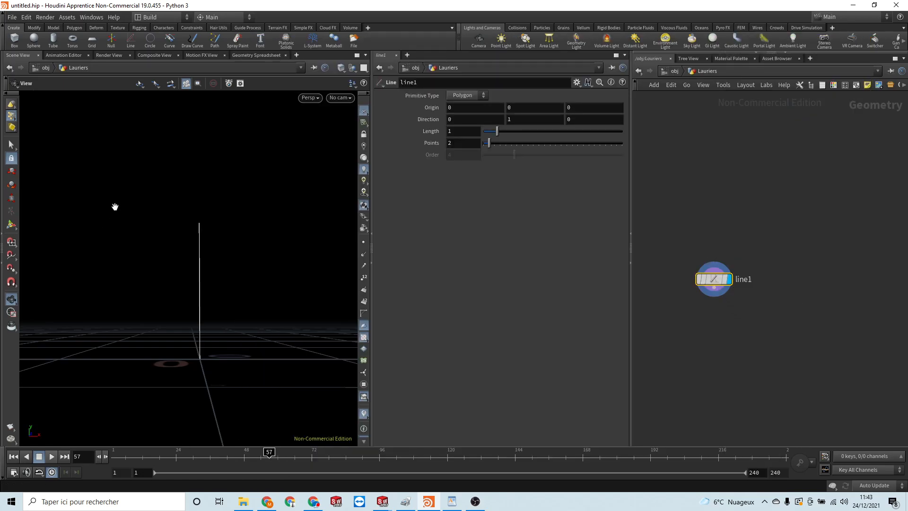
# - Set the line's length to 2 and turn on point display in the viewport
pyautogui.moveTo(455, 131); pyautogui.dragTo(407, 124)
pyautogui.write('2')
pyautogui.press('Return')
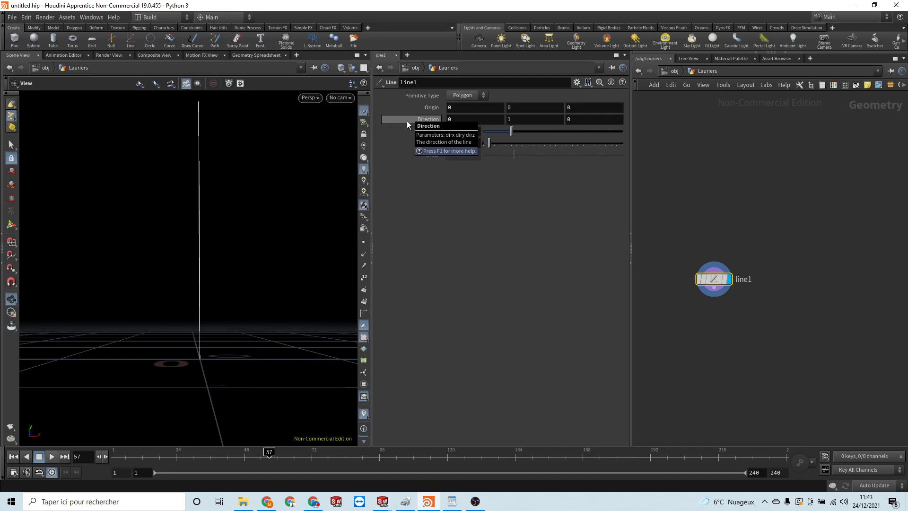
pyautogui.hotkey('space', 'g')
pyautogui.click(365, 242)
pyautogui.moveTo(116, 236); pyautogui.dragTo(123, 247)
pyautogui.moveTo(237, 283); pyautogui.dragTo(216, 278)
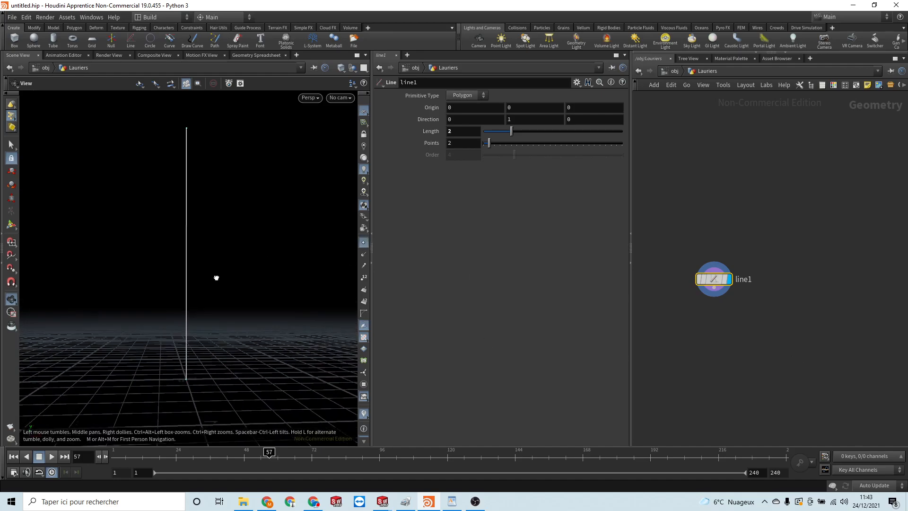
# - Add a Resample node after line1 and enable its Curve U Attribute output, curveu
pyautogui.press('Tab')
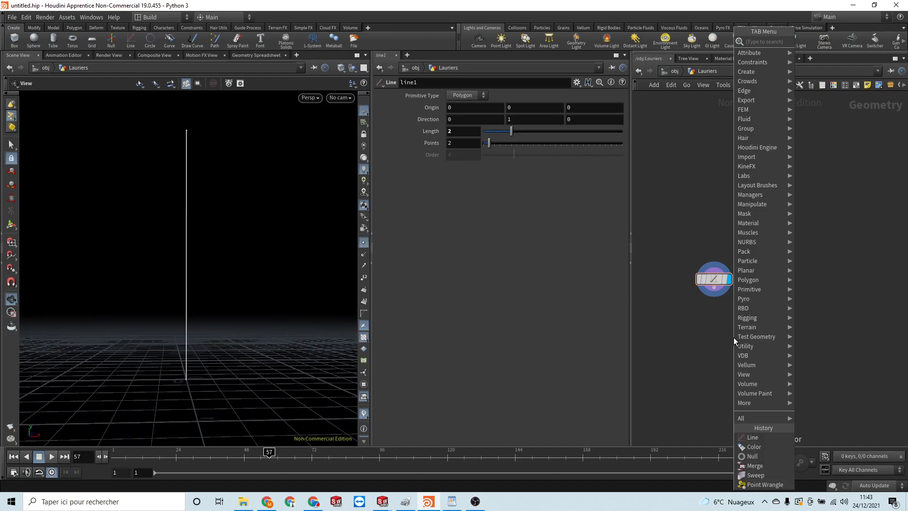
pyautogui.write('res')
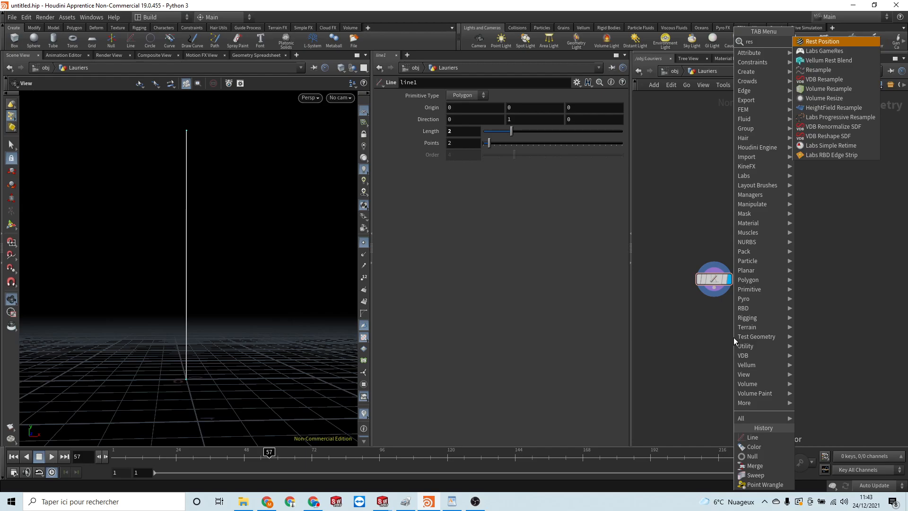
pyautogui.press('Down')
pyautogui.press('Down')
pyautogui.press('Down')
pyautogui.press('Return')
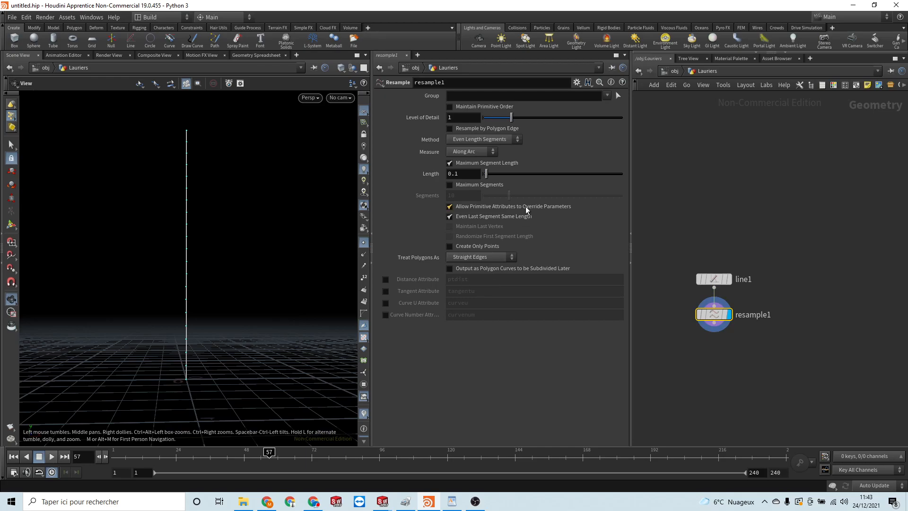
pyautogui.click(386, 303)
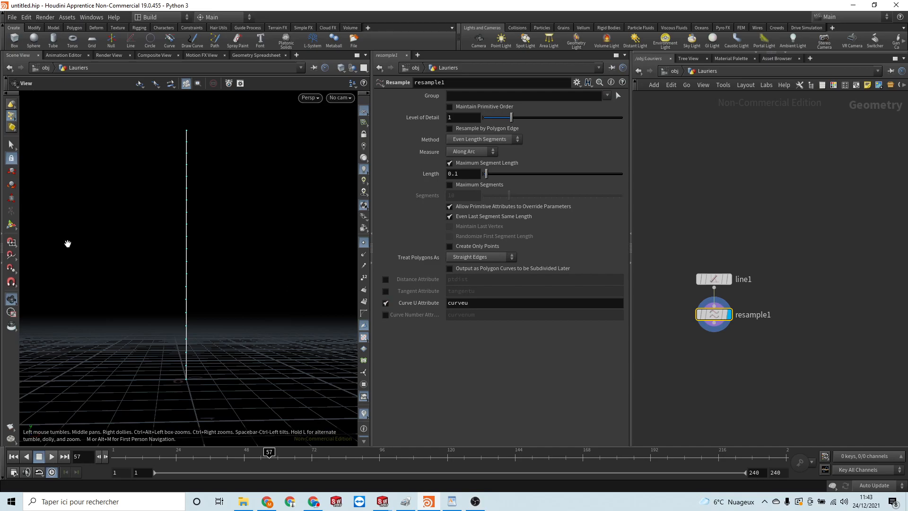
# - Add a Point Wrangle after resample1 and rename it setup
pyautogui.click(730, 373)
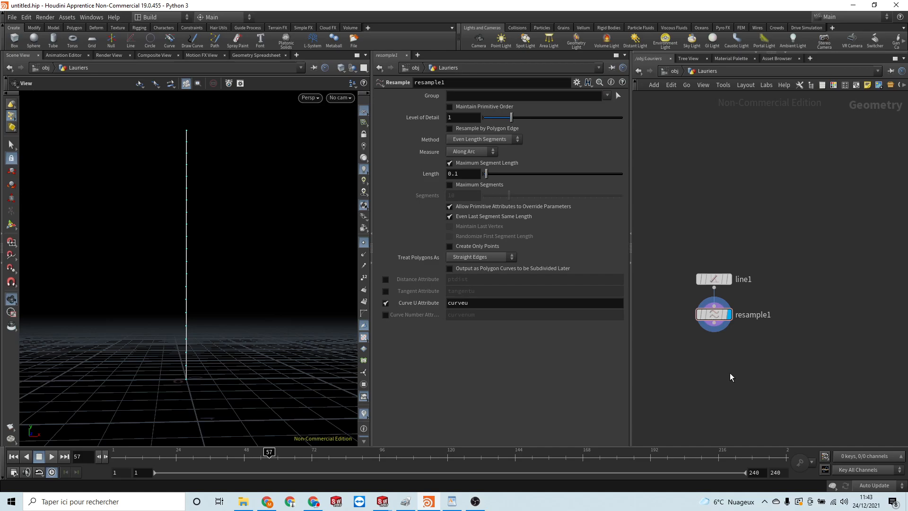
pyautogui.press('Tab')
pyautogui.write('point')
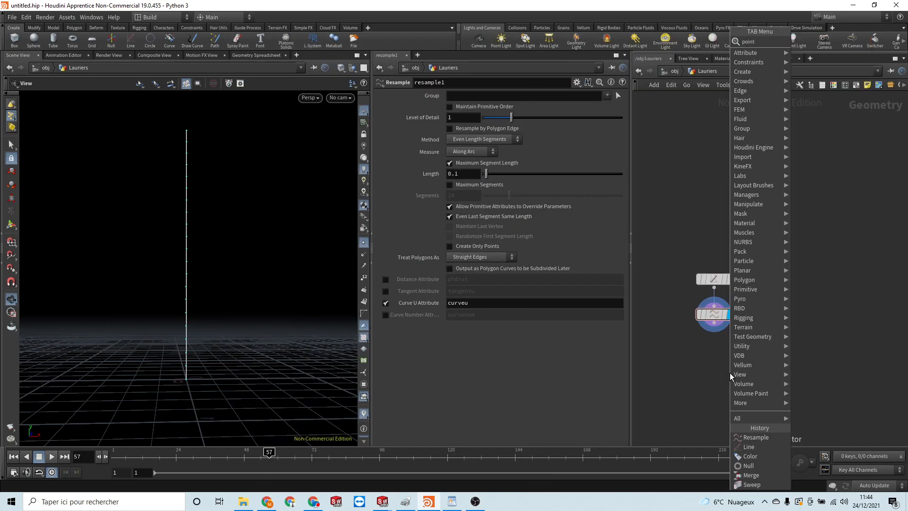
pyautogui.write(' wra')
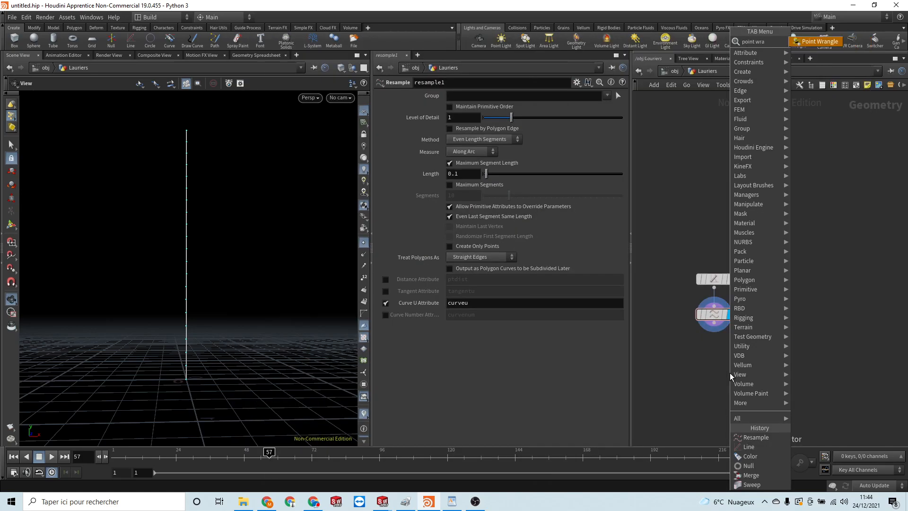
pyautogui.press('Return')
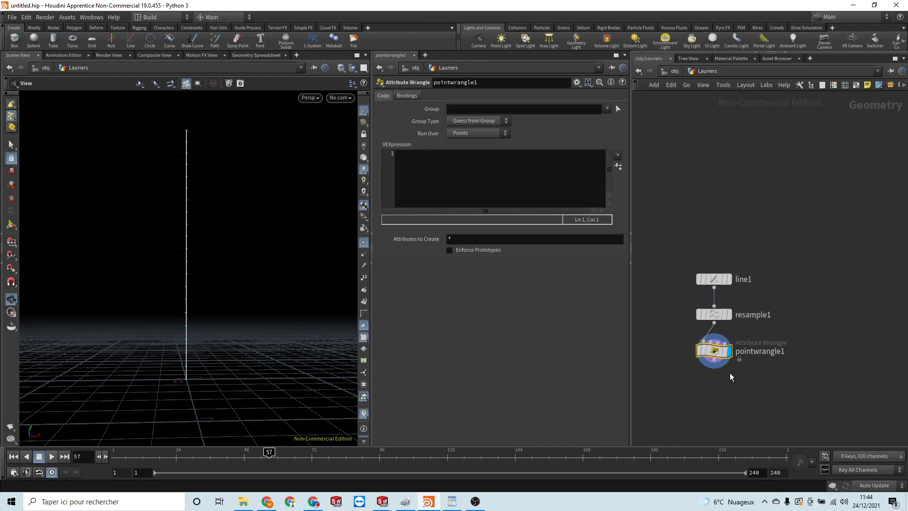
pyautogui.click(744, 351)
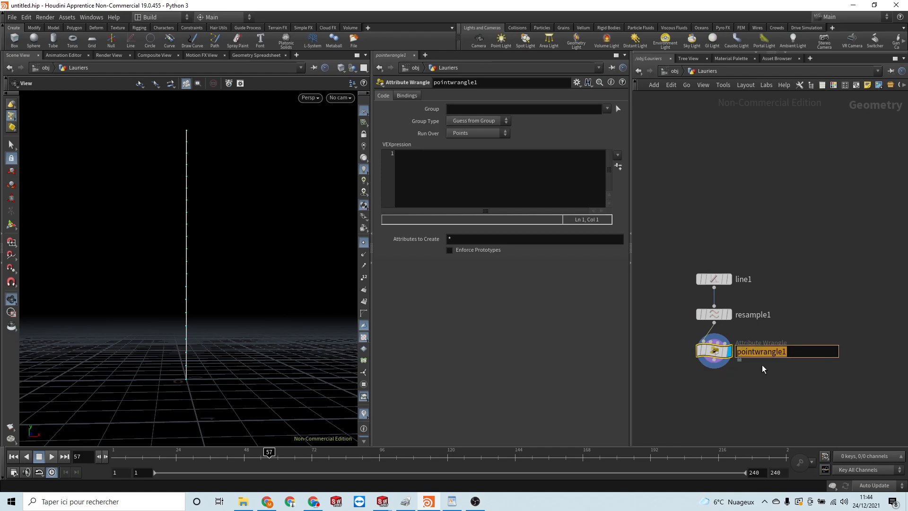
pyautogui.write('setup')
pyautogui.press('Return')
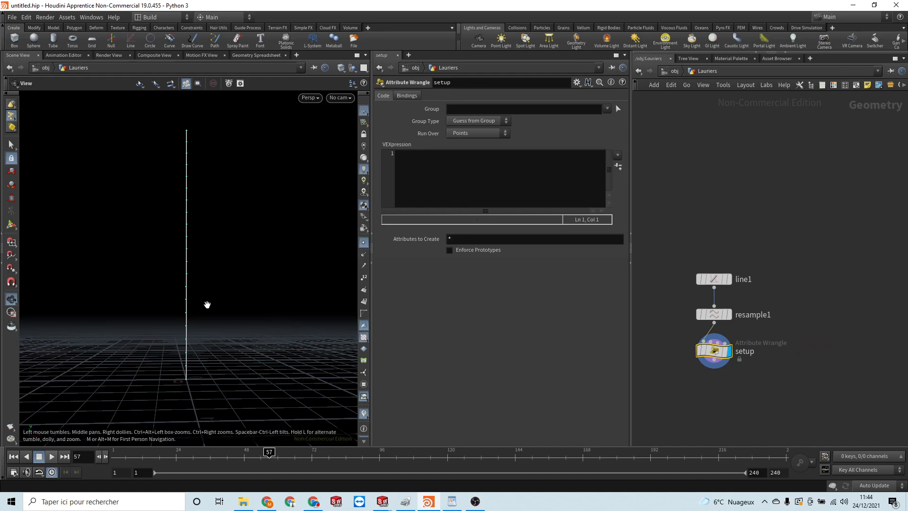
# - In the setup wrangle's VEXpression, define the point normal with v@N = set(0,1,0);
pyautogui.click(446, 182)
pyautogui.write('v@N = set(')
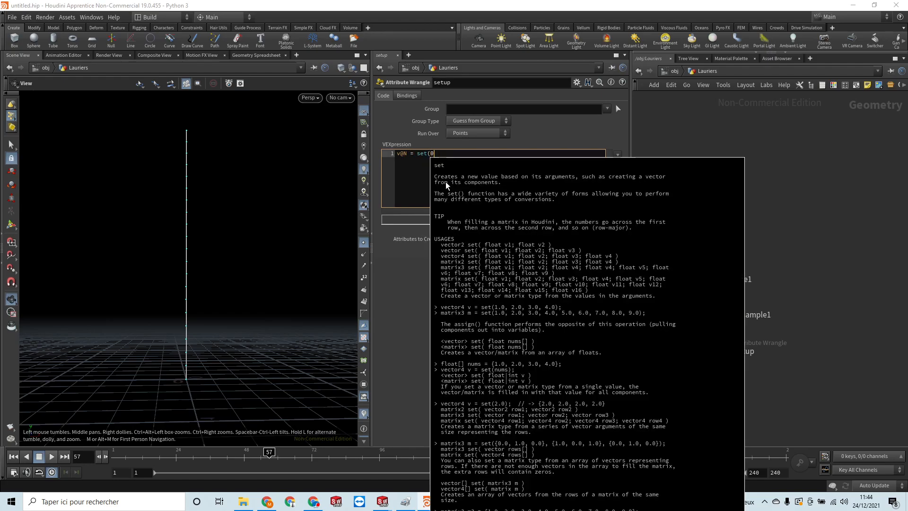
pyautogui.write('0);')
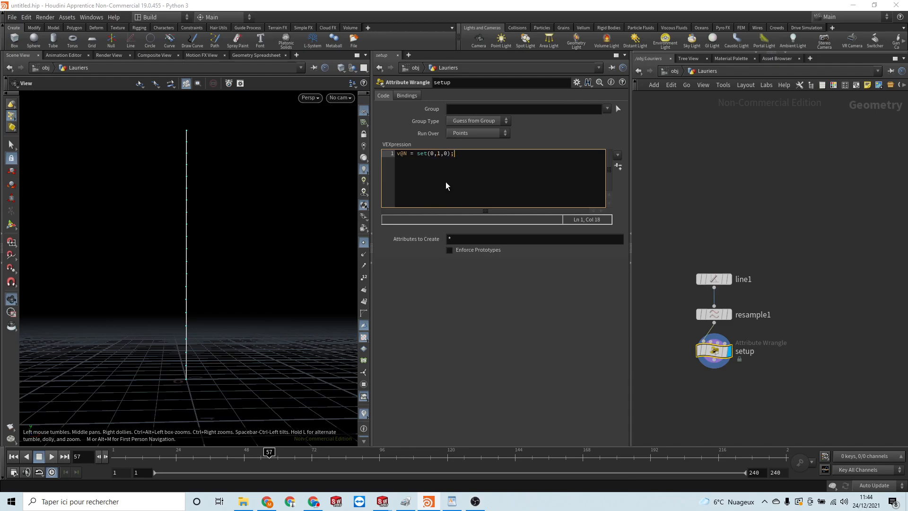
pyautogui.press('Return')
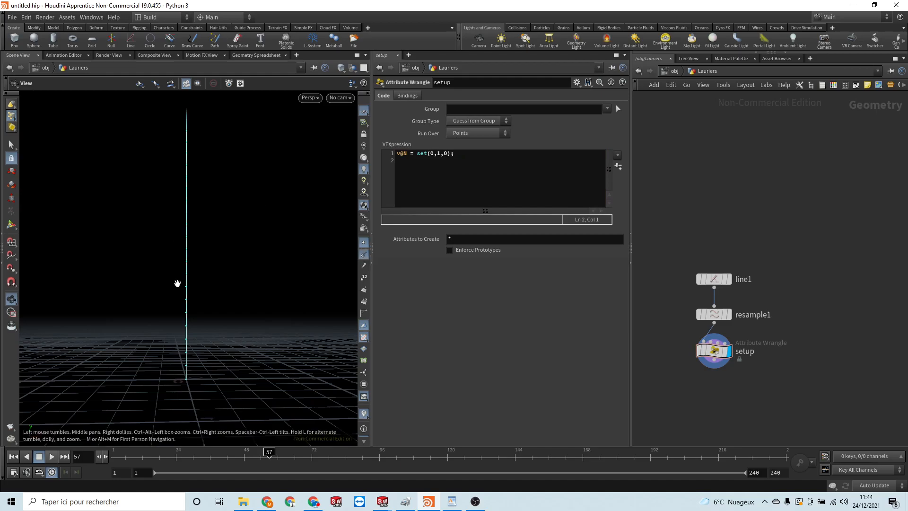
# - Define the up vector on the second code line with v@up = set(0,0,1);
pyautogui.click(476, 165)
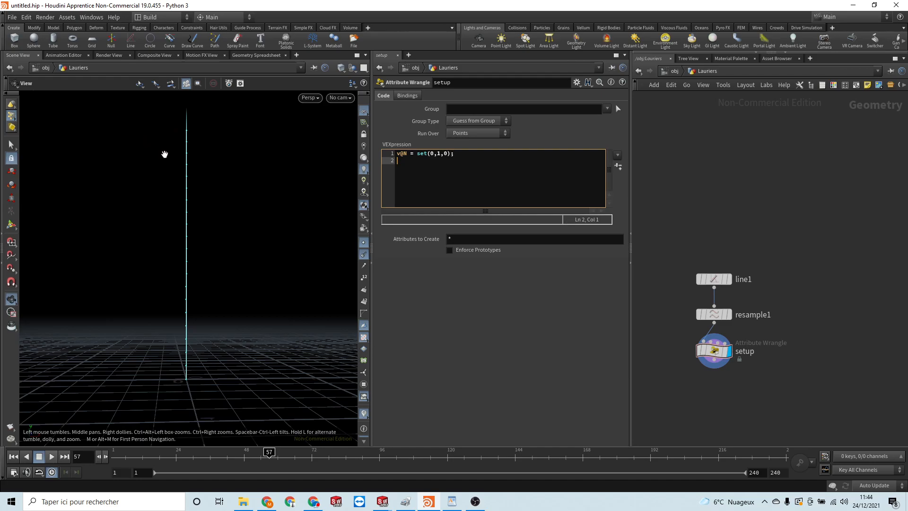
pyautogui.write('v@up')
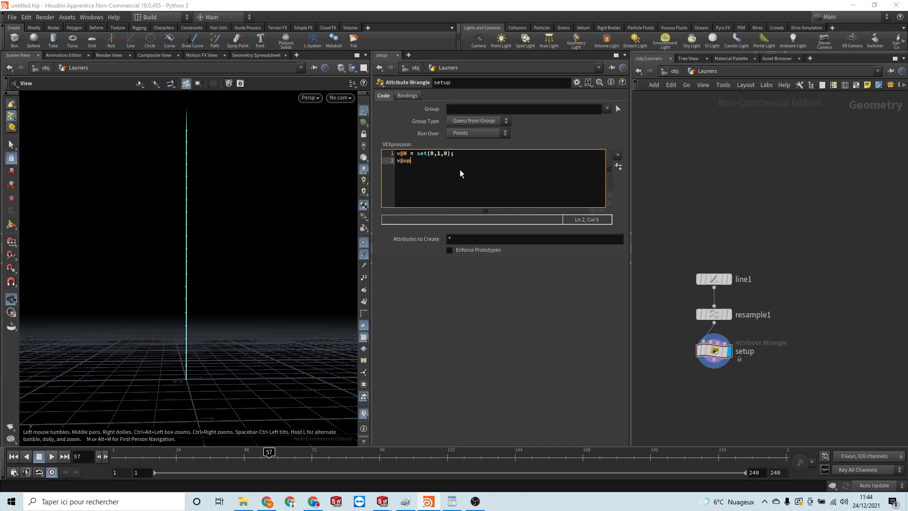
pyautogui.write(' = set(')
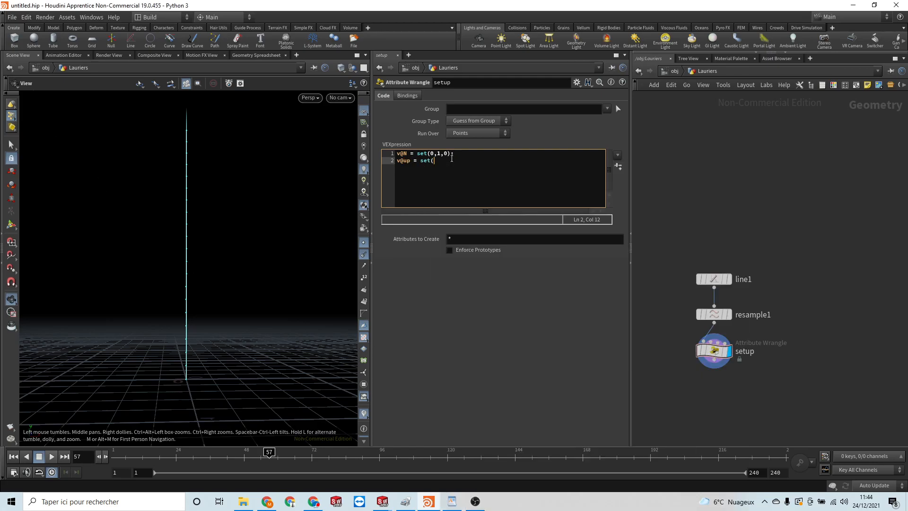
pyautogui.write('0,0,1);')
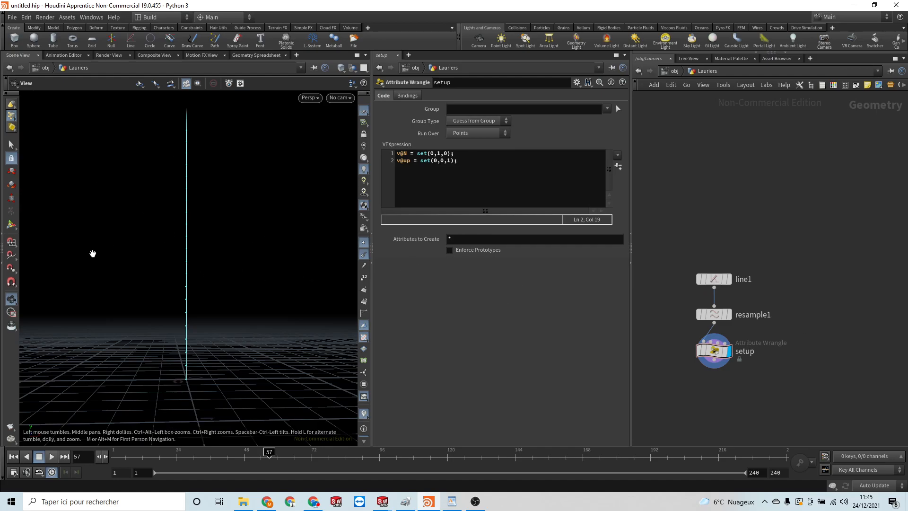
# - Leave a blank line and declare the angle variable with float angle = chf("angle"); in the setup wrangle
pyautogui.click(524, 171)
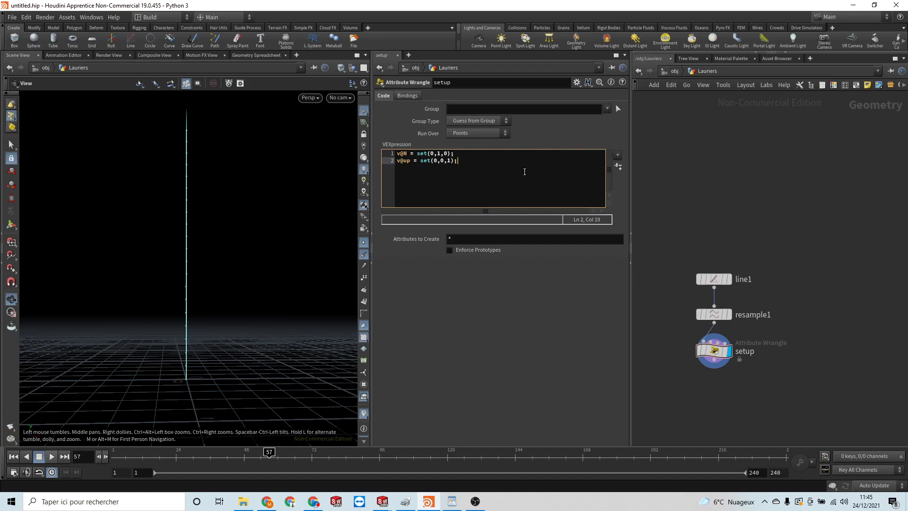
pyautogui.press('Return')
pyautogui.press('Return')
pyautogui.write('float ')
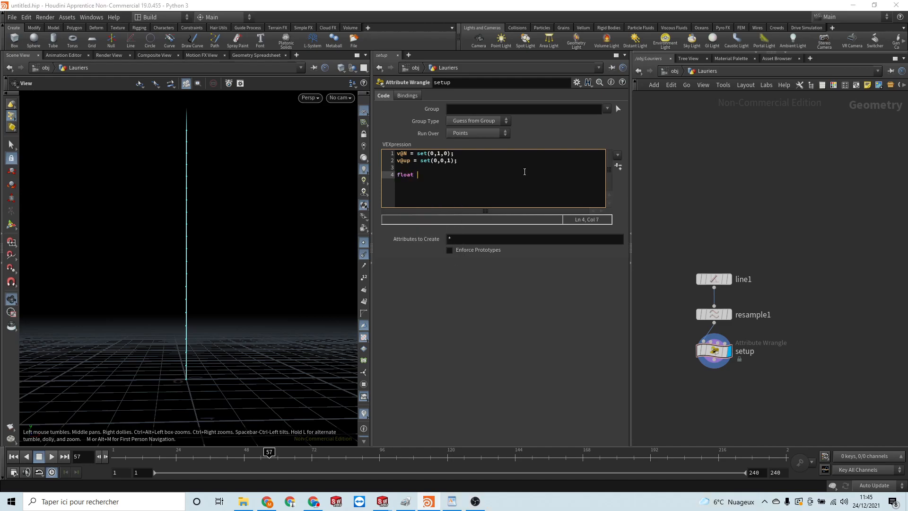
pyautogui.write('angle = chf("angle");')
pyautogui.press('Return')
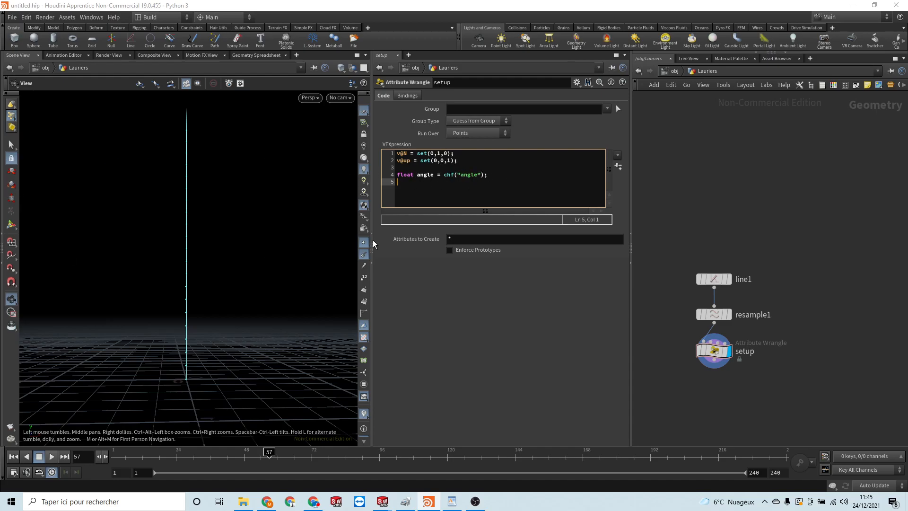
pyautogui.press('Return')
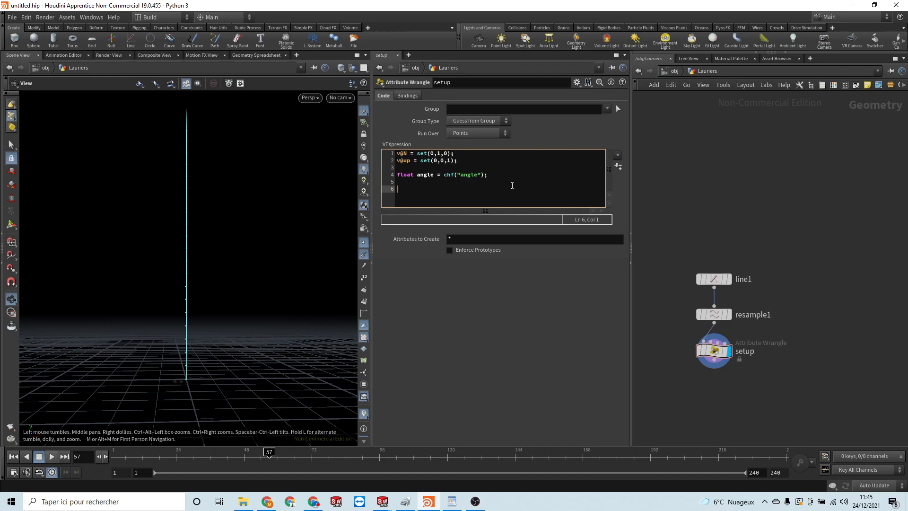
pyautogui.write('vector')
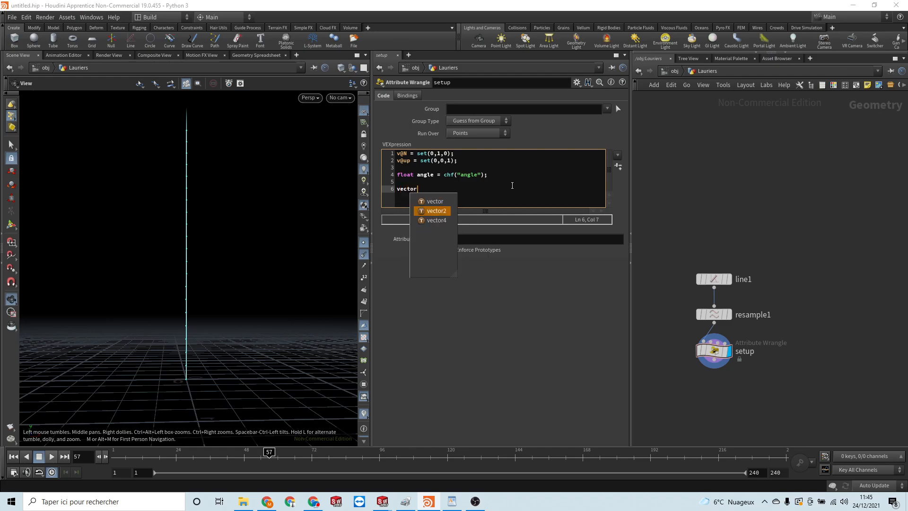
pyautogui.press('Down')
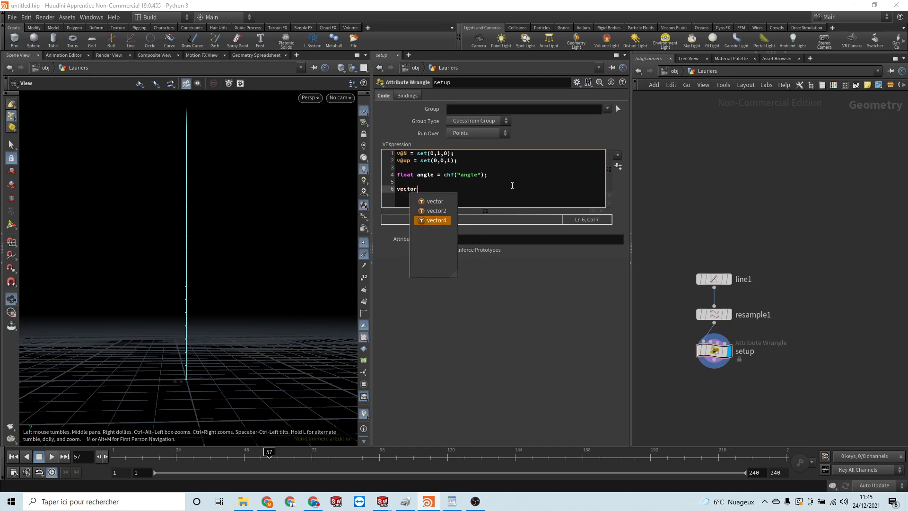
pyautogui.press('Return')
pyautogui.write('= ')
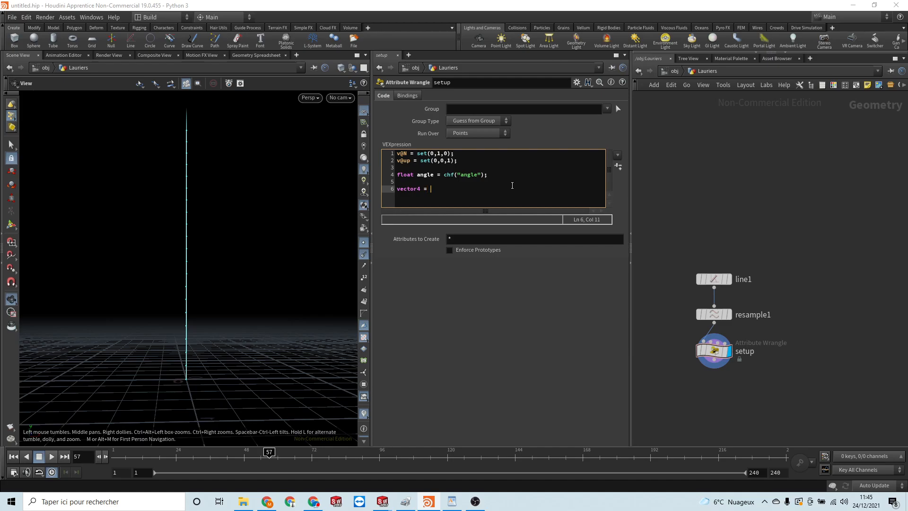
pyautogui.write('quaternion')
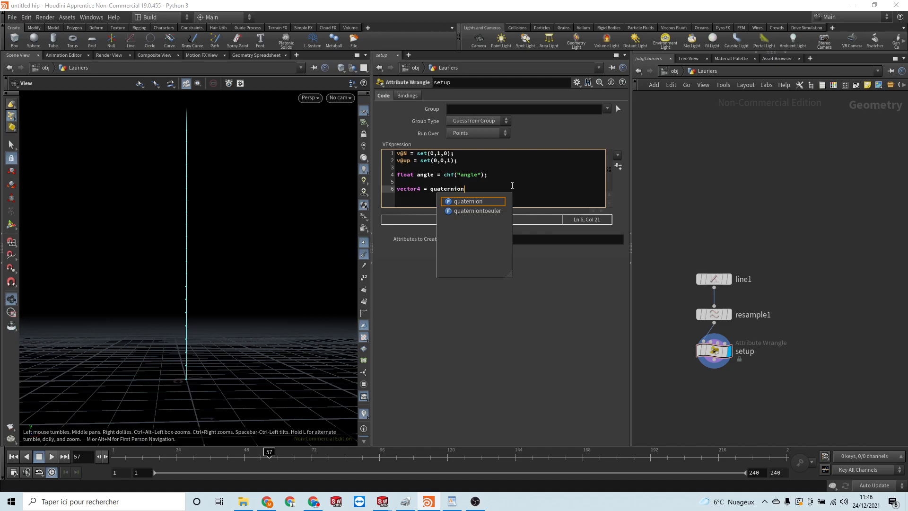
pyautogui.write('(')
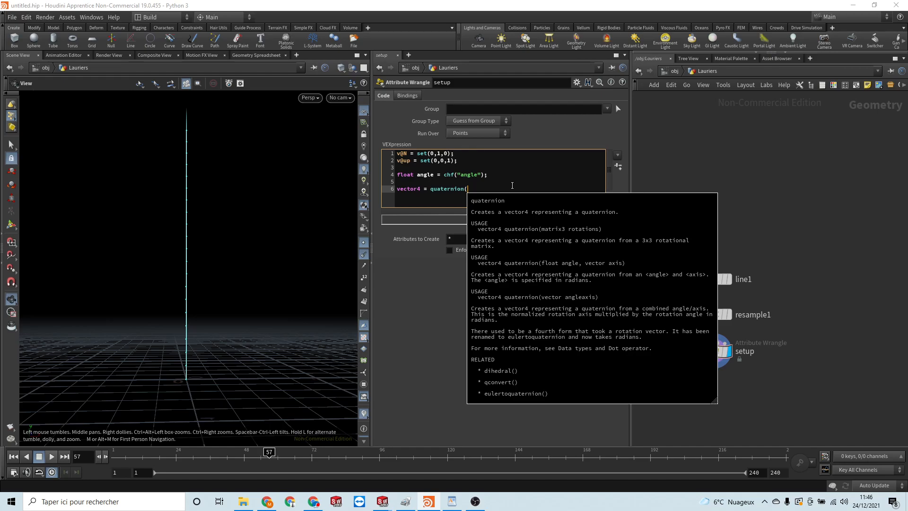
pyautogui.write('radia')
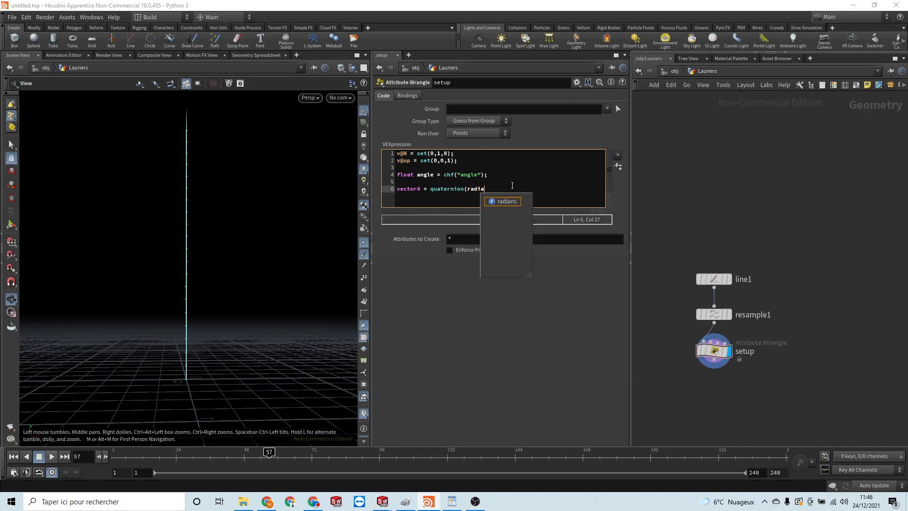
pyautogui.write('ns(')
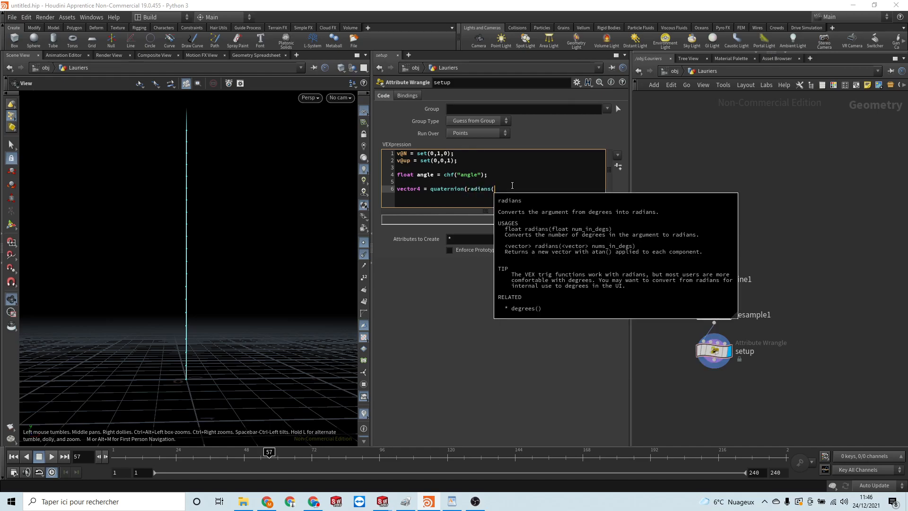
pyautogui.write('angl')
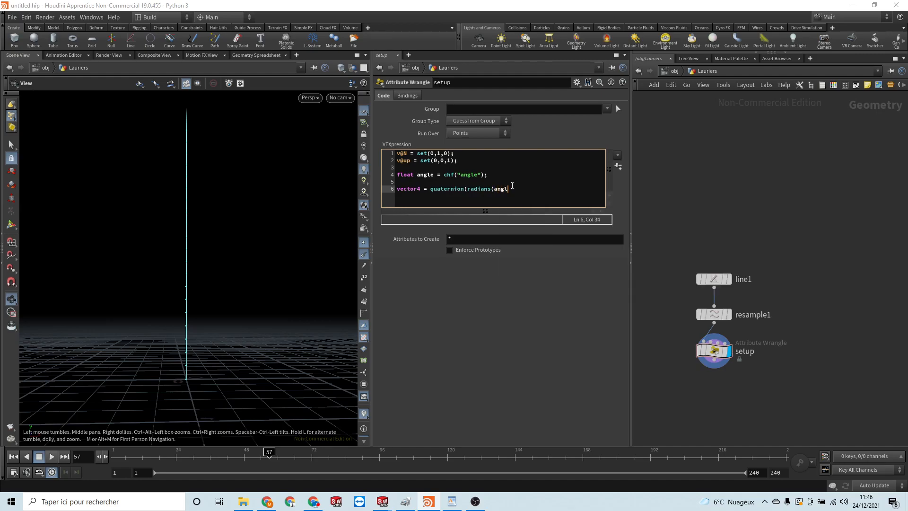
pyautogui.write('e), @up);')
pyautogui.press('Return')
# - Rotate the normal with @N = qrotate(rot, @N); and name the vector4 quaternion variable rot
pyautogui.write('@N = qrotat')
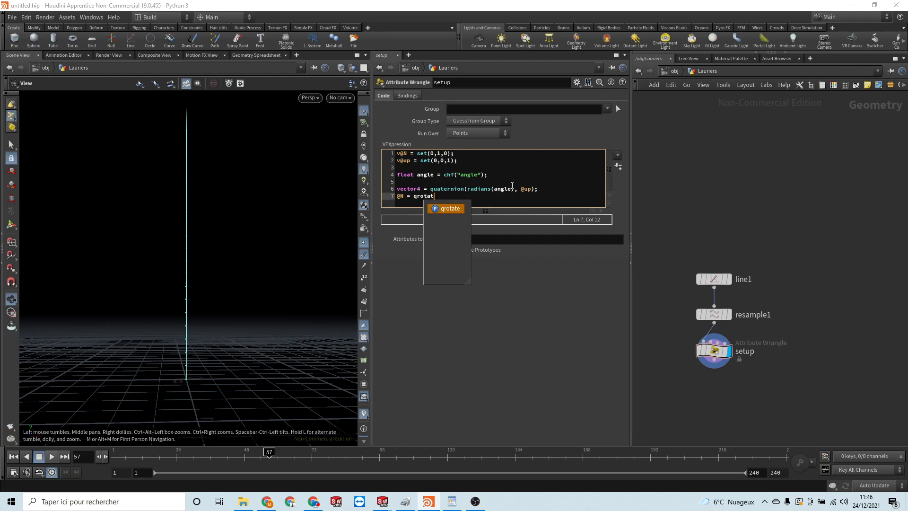
pyautogui.write('e(')
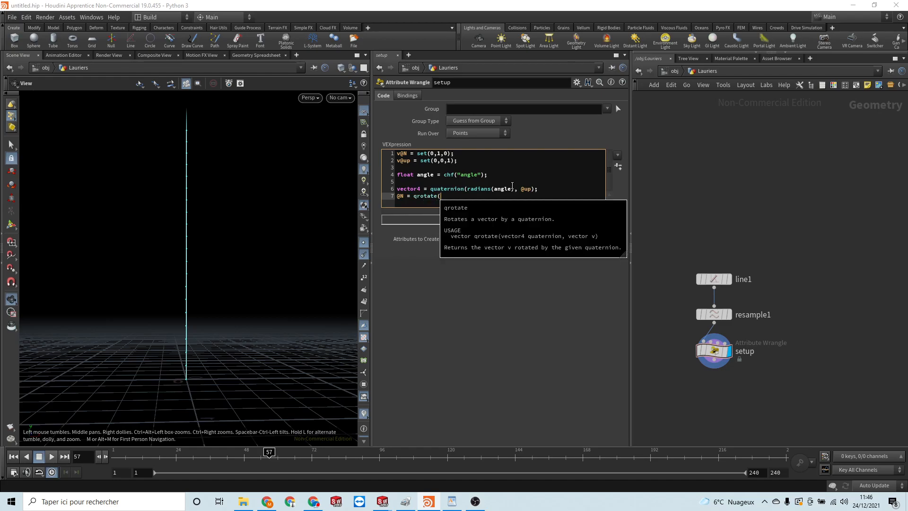
pyautogui.click(425, 189)
pyautogui.write('rot')
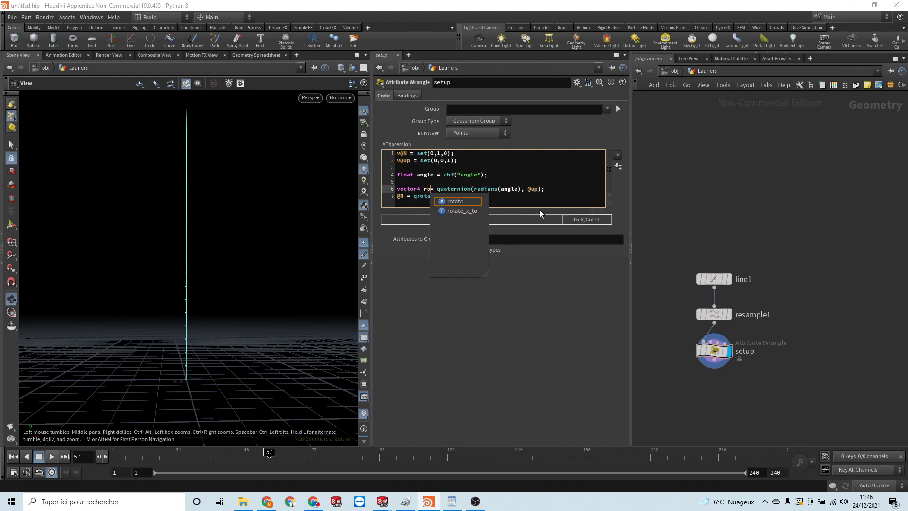
pyautogui.click(485, 198)
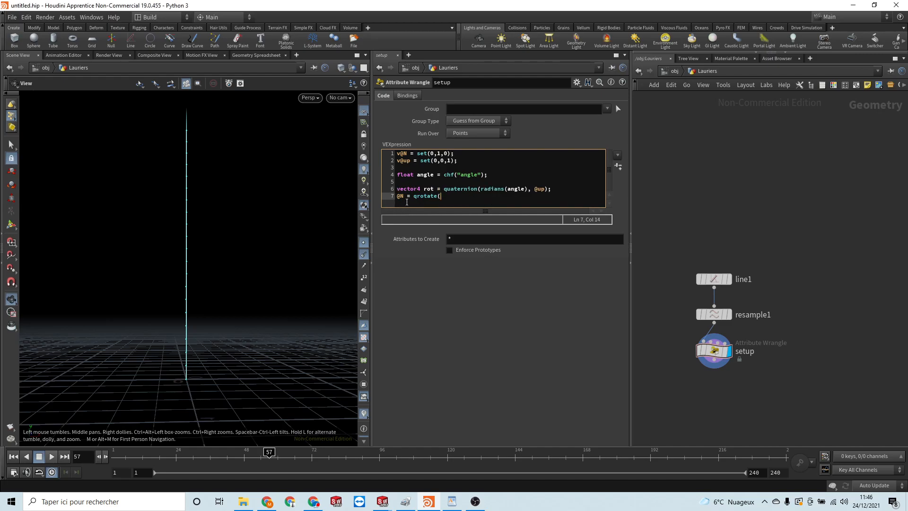
pyautogui.write('rot, ')
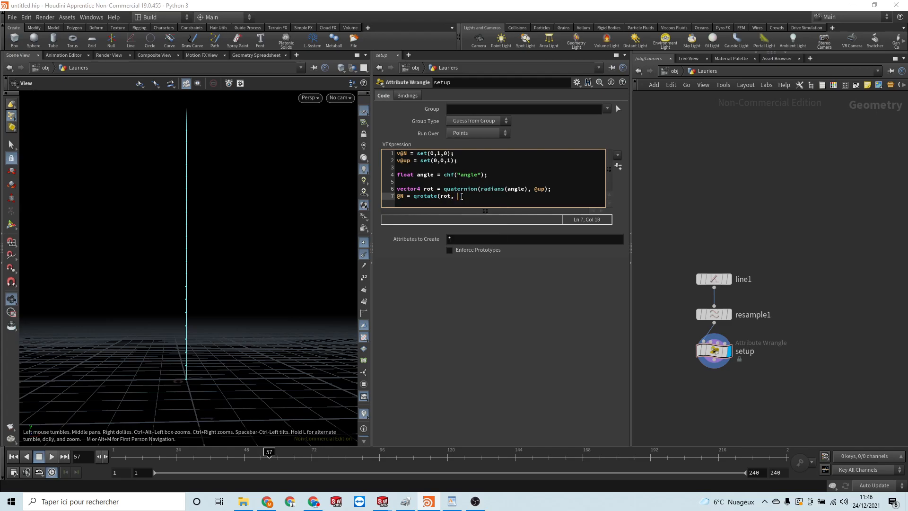
pyautogui.write('@N);')
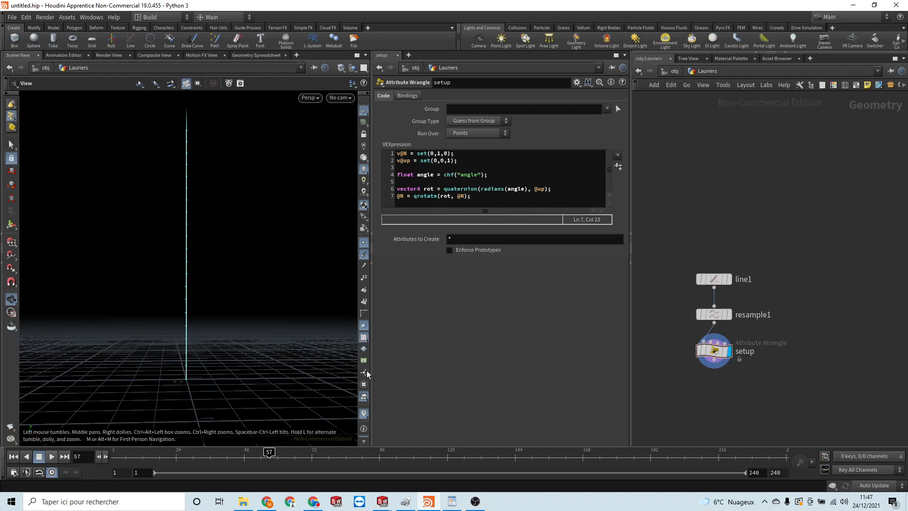
# - Generate the Angle parameter from the setup wrangle's code, set it to 45 and inspect the rotated normals
pyautogui.click(617, 167)
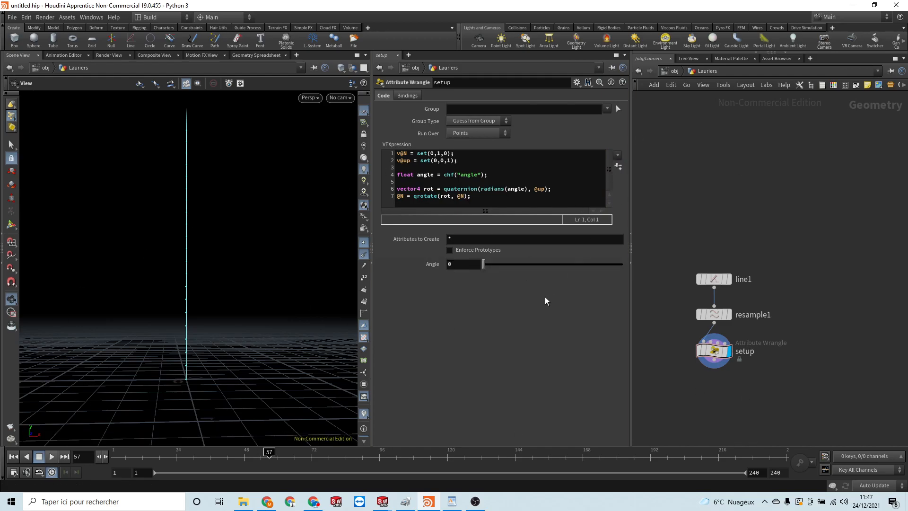
pyautogui.moveTo(472, 267); pyautogui.dragTo(365, 281)
pyautogui.write('45')
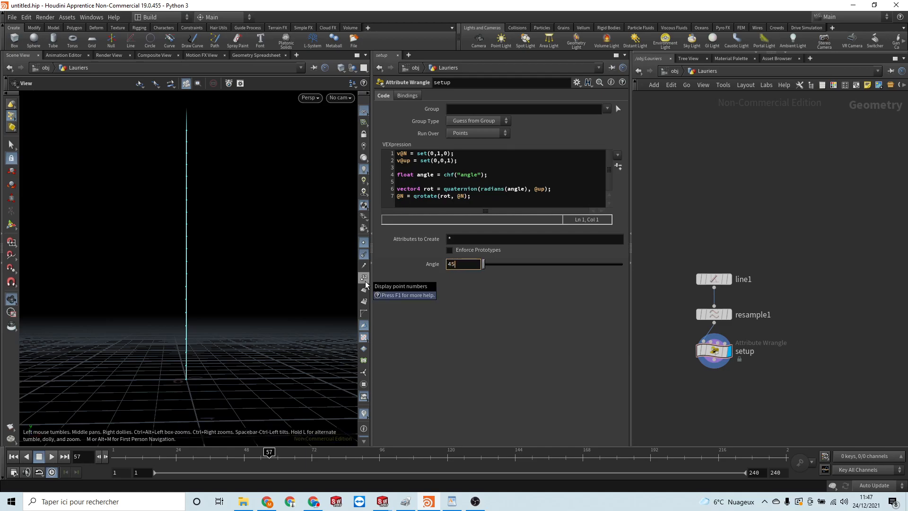
pyautogui.press('Return')
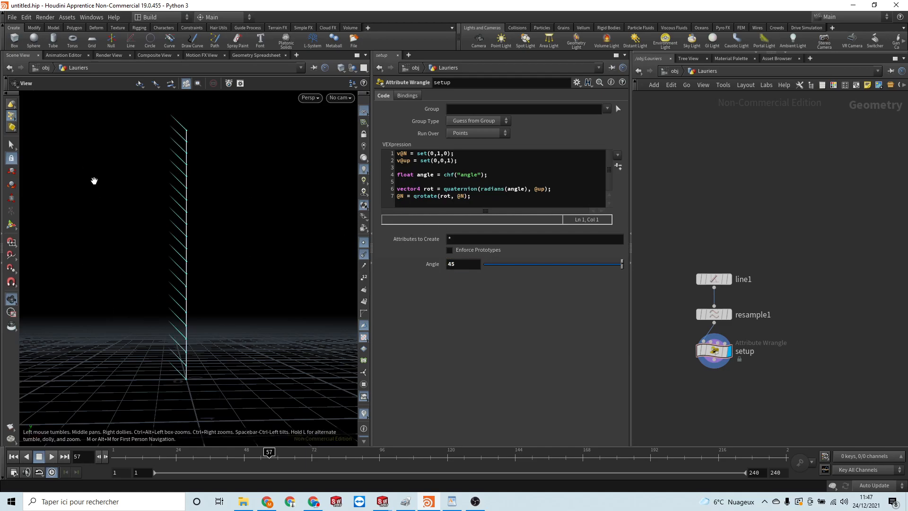
pyautogui.moveTo(180, 221); pyautogui.dragTo(225, 227)
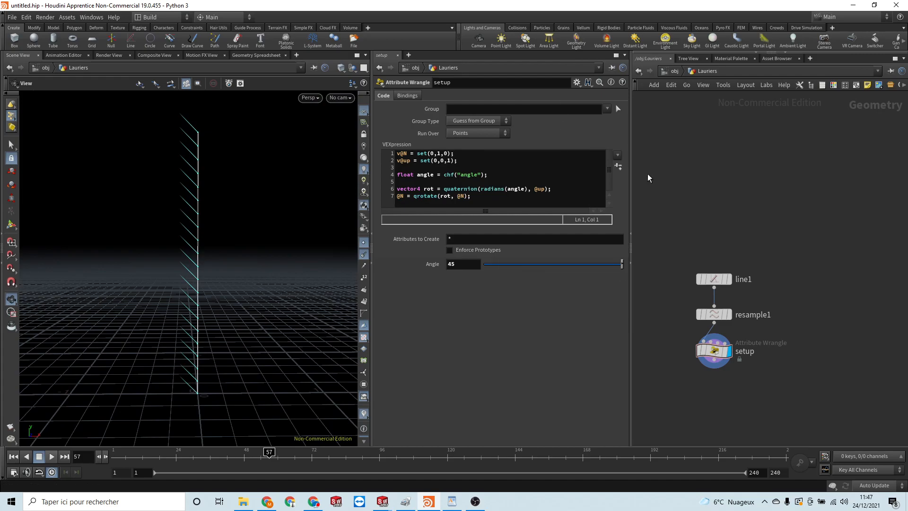
# - Set the upper range of the setup wrangle's Angle parameter to 90 in its parameter interface, and set the angle to 45.8
pyautogui.moveTo(621, 263); pyautogui.dragTo(718, 280)
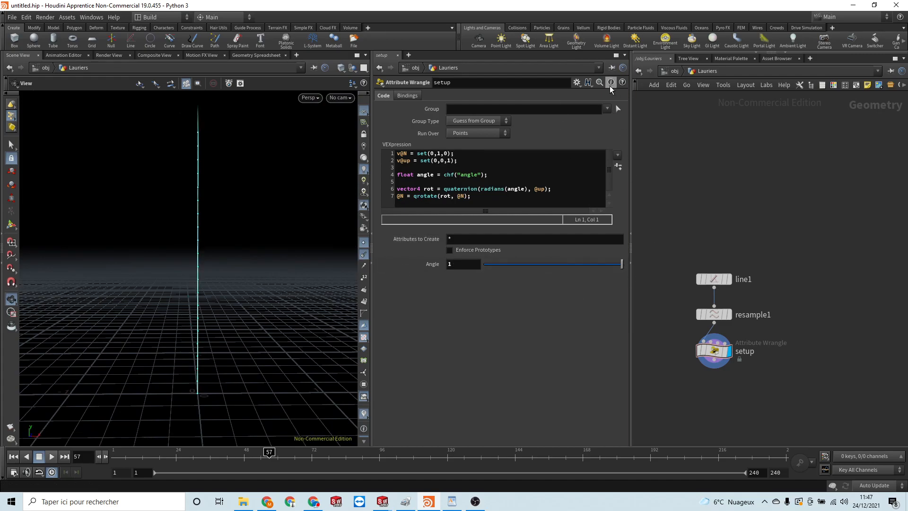
pyautogui.click(577, 82)
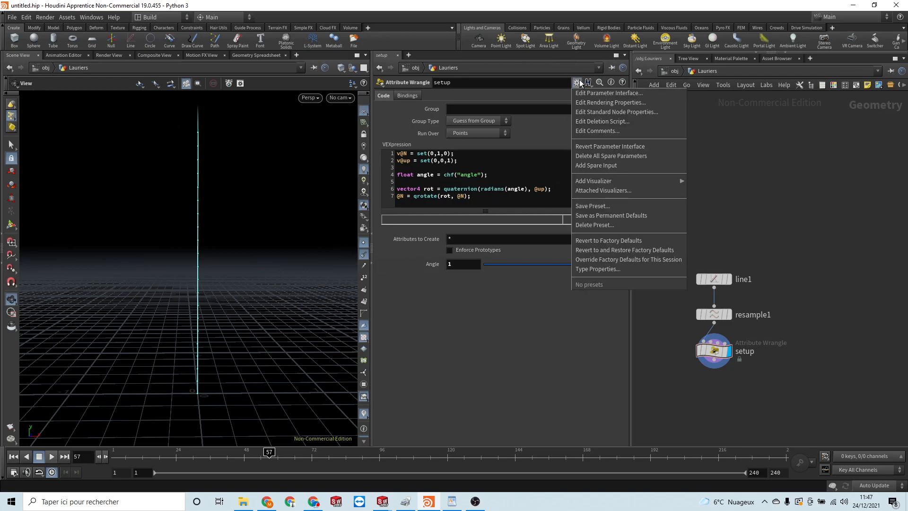
pyautogui.click(597, 96)
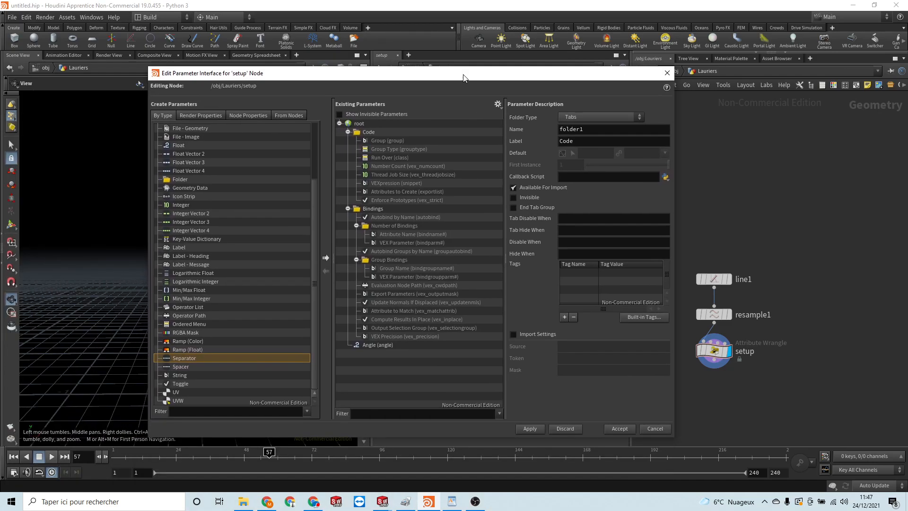
pyautogui.click(383, 345)
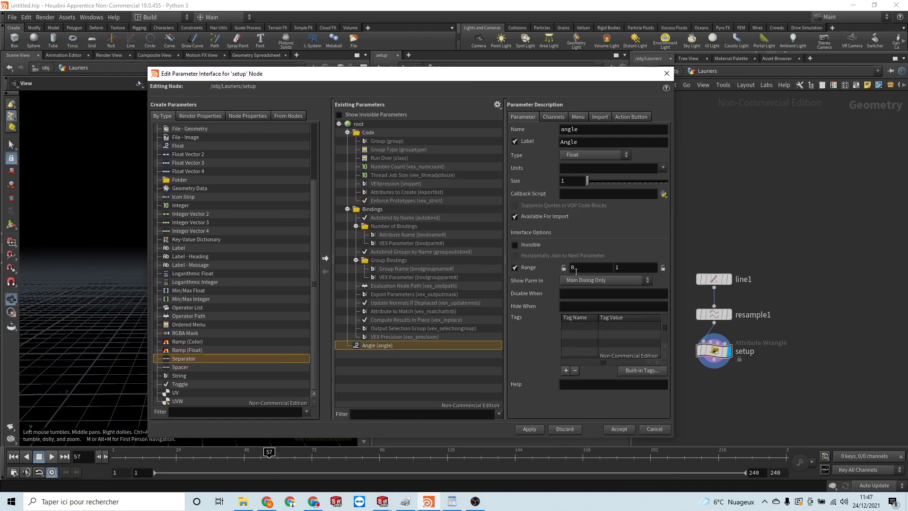
pyautogui.click(637, 267)
pyautogui.write('90')
pyautogui.press('Return')
pyautogui.click(529, 429)
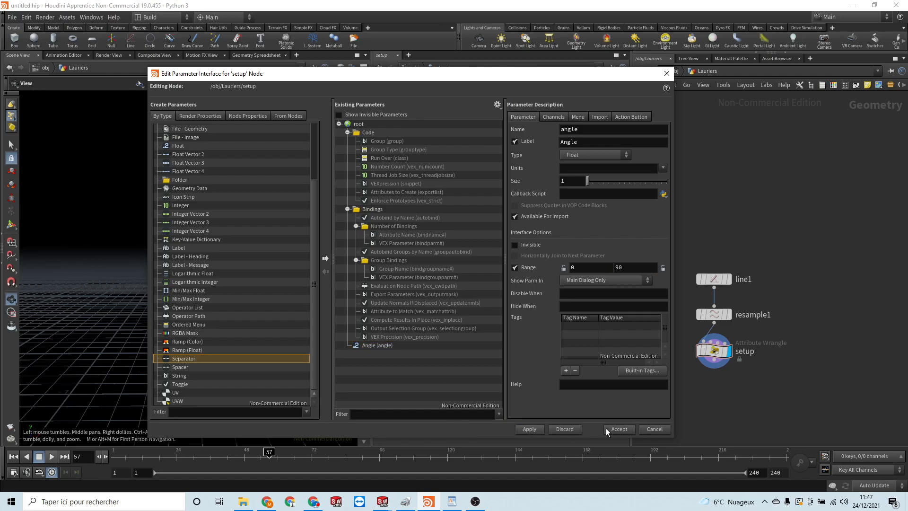
pyautogui.click(611, 429)
pyautogui.click(490, 268)
pyautogui.moveTo(490, 269); pyautogui.dragTo(554, 302)
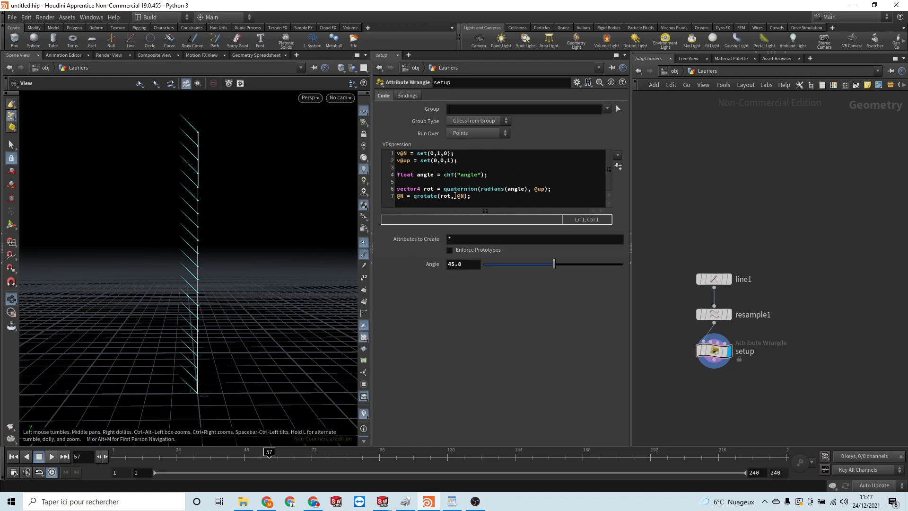
# - Insert a blank line below the angle declaration and display the point numbers in the viewport
pyautogui.click(520, 176)
pyautogui.press('Return')
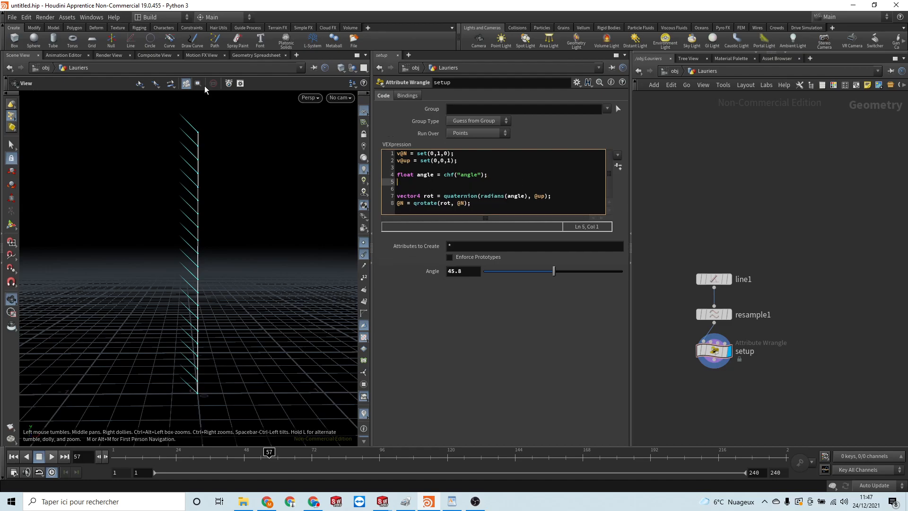
pyautogui.click(364, 277)
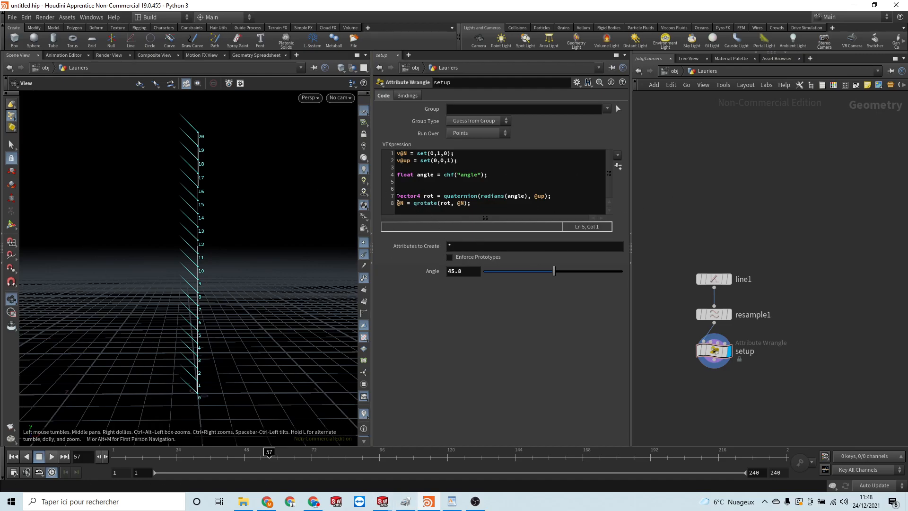
# - Below the angle declaration, add an empty conditional block if(angle % 2 == 0){ } on separate lines
pyautogui.click(520, 176)
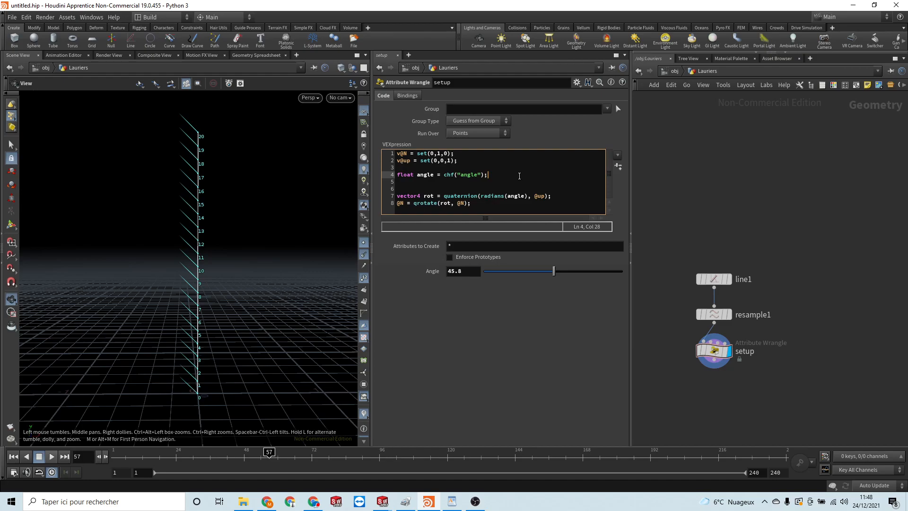
pyautogui.press('Return')
pyautogui.press('Return')
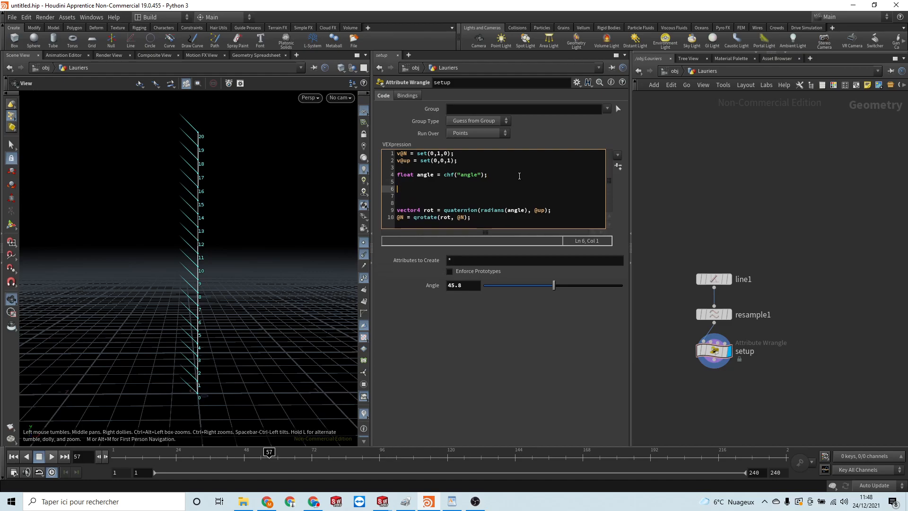
pyautogui.write('if(a')
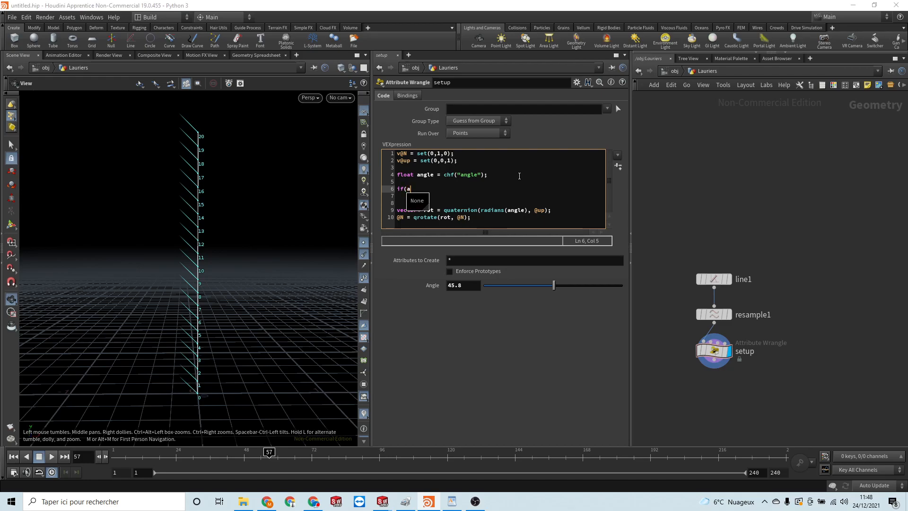
pyautogui.write('ngle ')
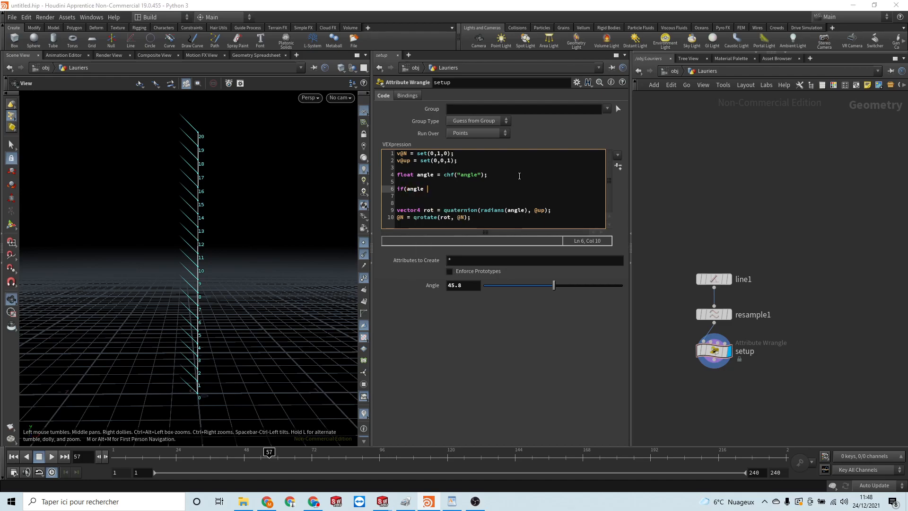
pyautogui.write('% 2 == 0')
pyautogui.write(")'")
pyautogui.press('BackSpace')
pyautogui.write('{')
pyautogui.press('Return')
pyautogui.press('Return')
pyautogui.write('}')
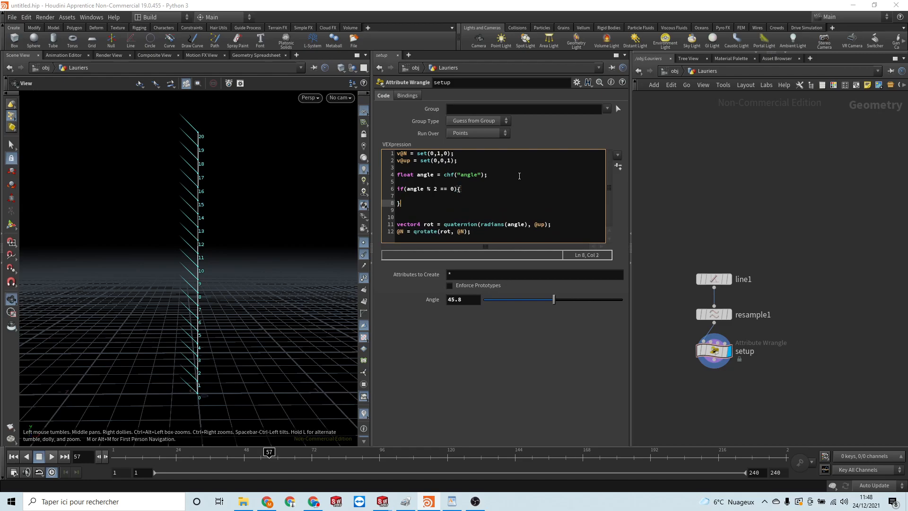
# - Negate the angle inside the if block with angle *= -1; and set the Angle parameter to 53.8
pyautogui.press('Up')
pyautogui.write('angle *= -1;')
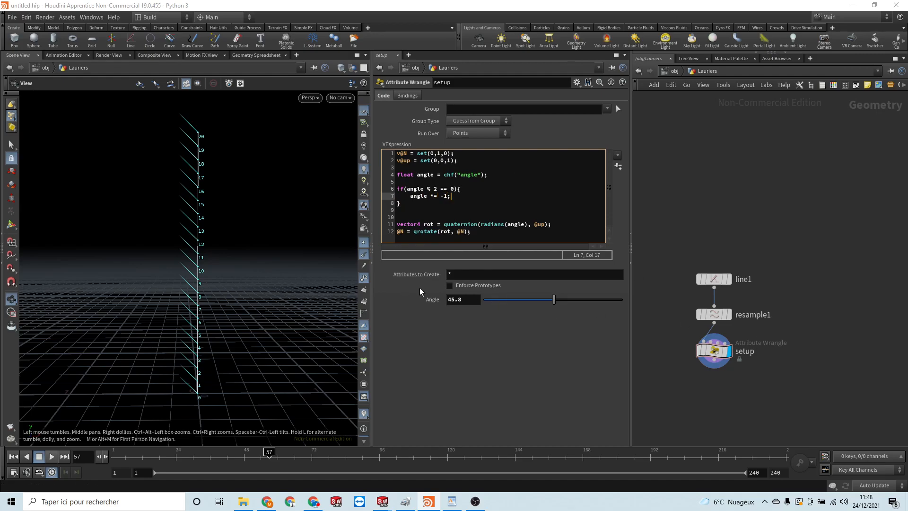
pyautogui.click(776, 200)
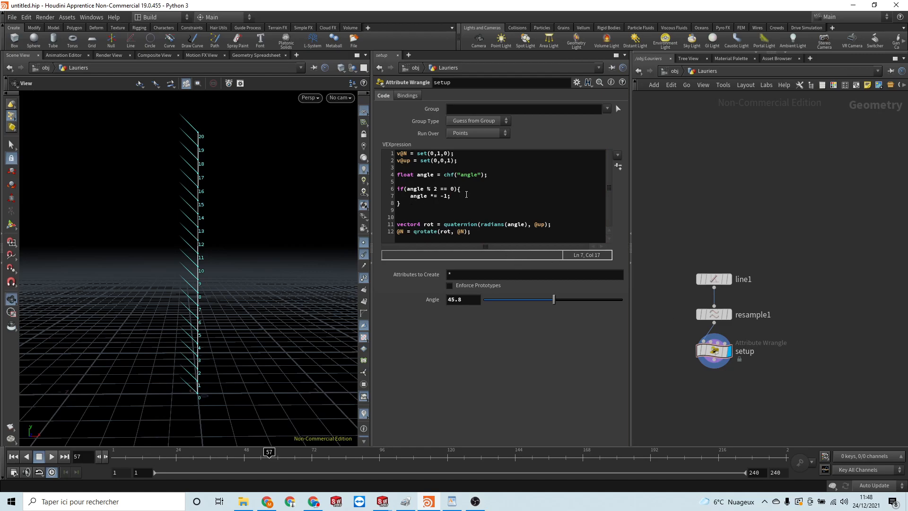
pyautogui.moveTo(554, 300)
pyautogui.mouseDown()
pyautogui.moveTo(534, 299)
pyautogui.moveTo(566, 299)
pyautogui.mouseUp()
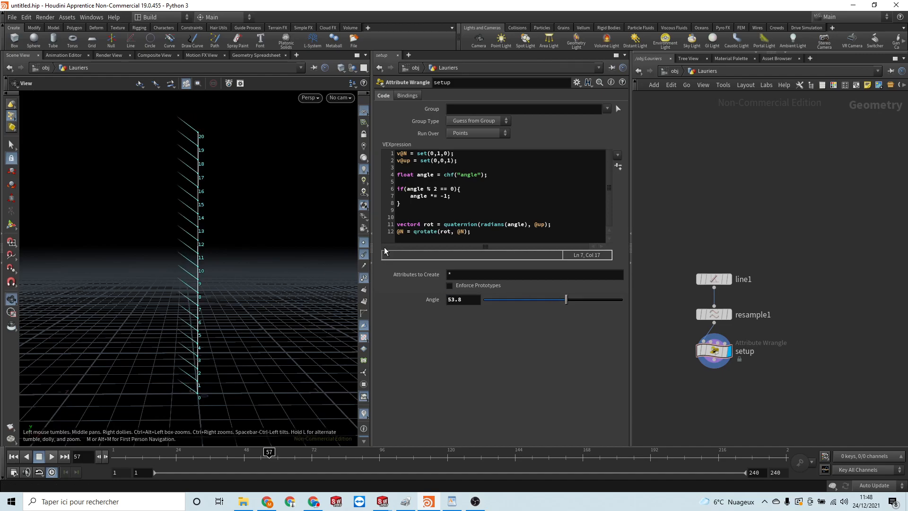
pyautogui.moveTo(424, 189); pyautogui.dragTo(408, 189)
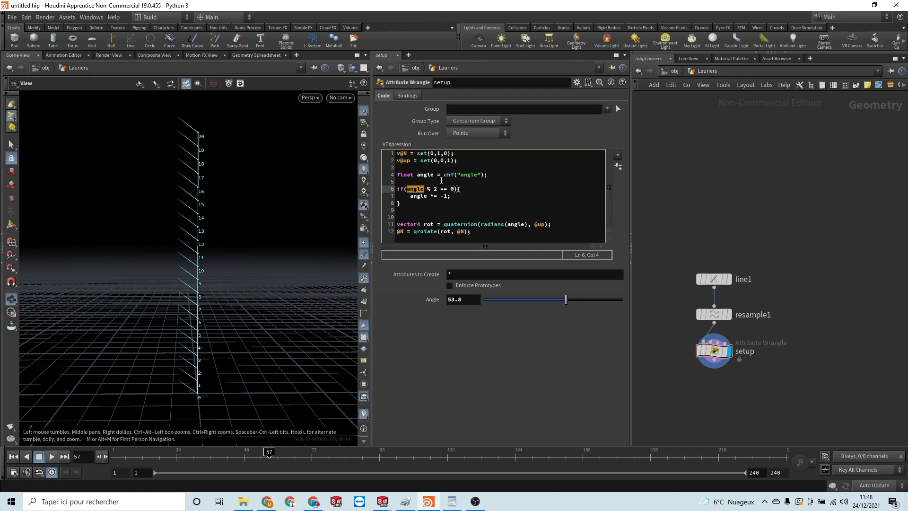
pyautogui.write('@ptnum')
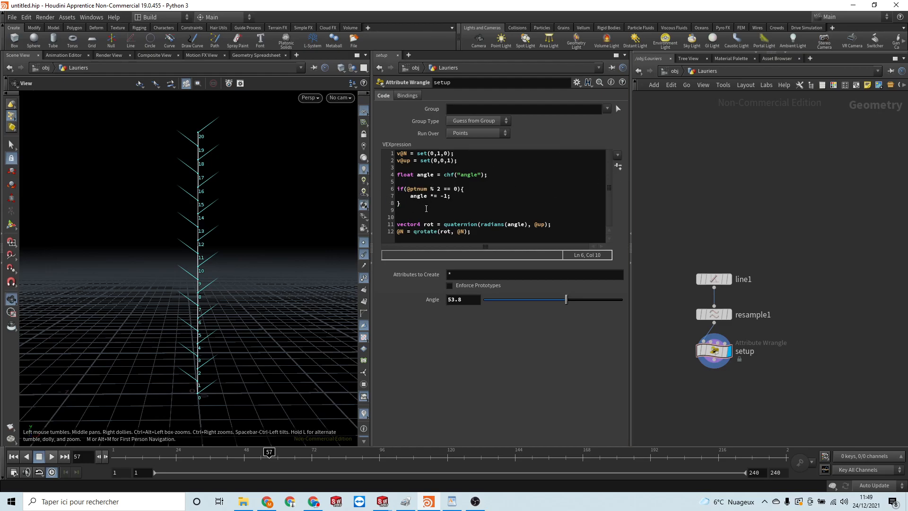
pyautogui.moveTo(568, 301); pyautogui.dragTo(548, 306)
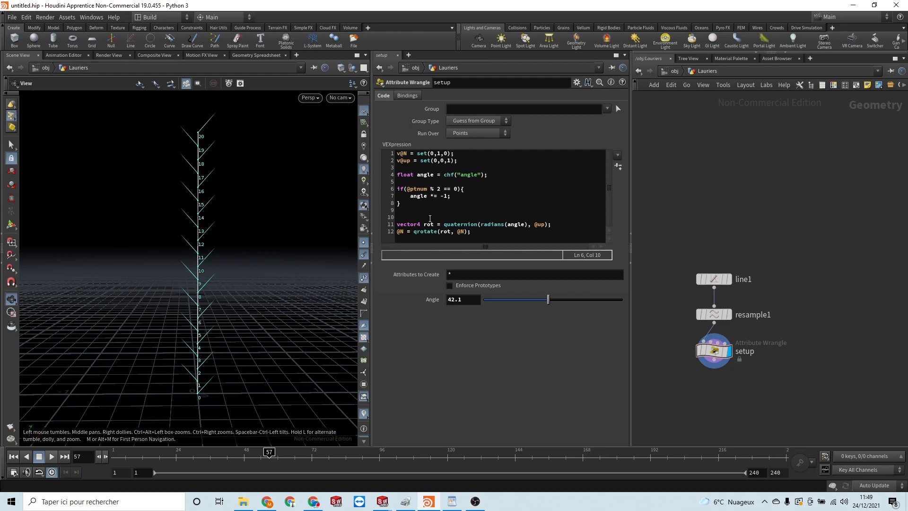
# - Remove the extra blank line below the if block and add the comment // Orient N above the angle declaration
pyautogui.click(404, 217)
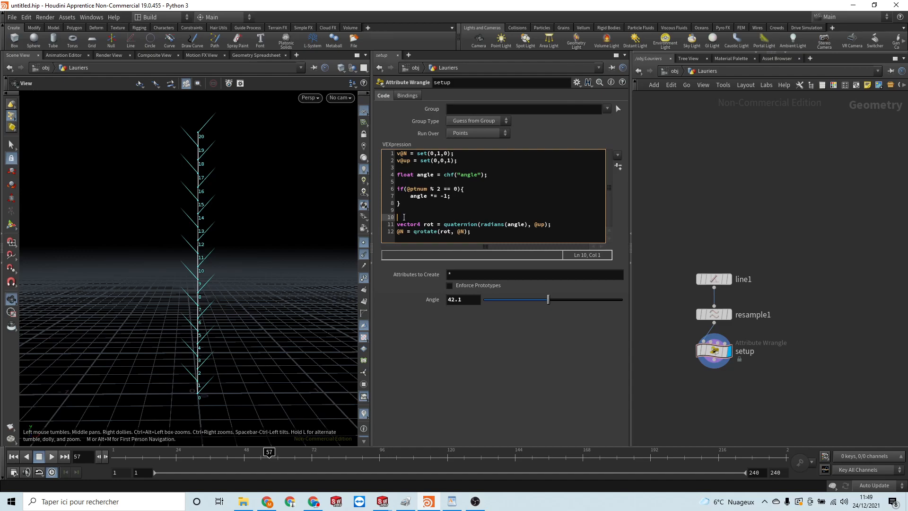
pyautogui.press('BackSpace')
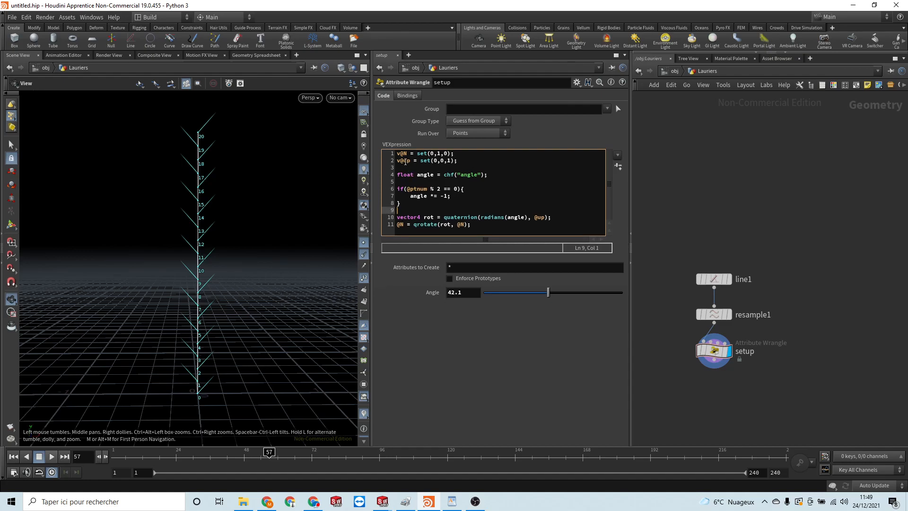
pyautogui.click(478, 164)
pyautogui.press('Return')
pyautogui.press('Return')
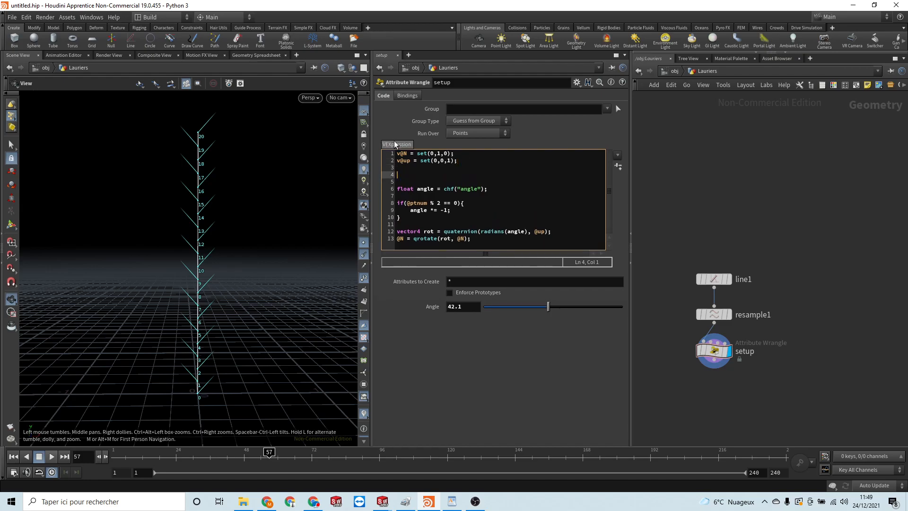
pyautogui.write('// Orient ')
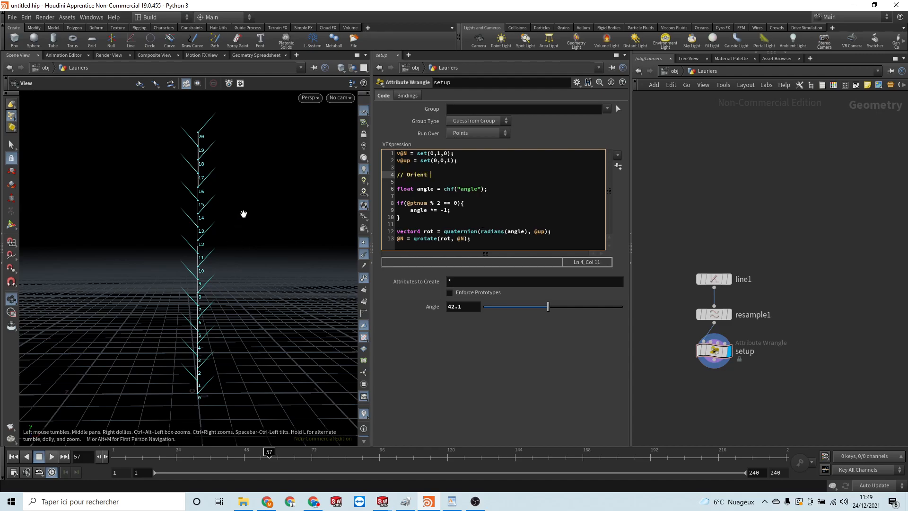
pyautogui.write('N')
# - Add the comment // Lift N below the qrotate line, separated by a blank line
pyautogui.click(495, 238)
pyautogui.press('Return')
pyautogui.press('Return')
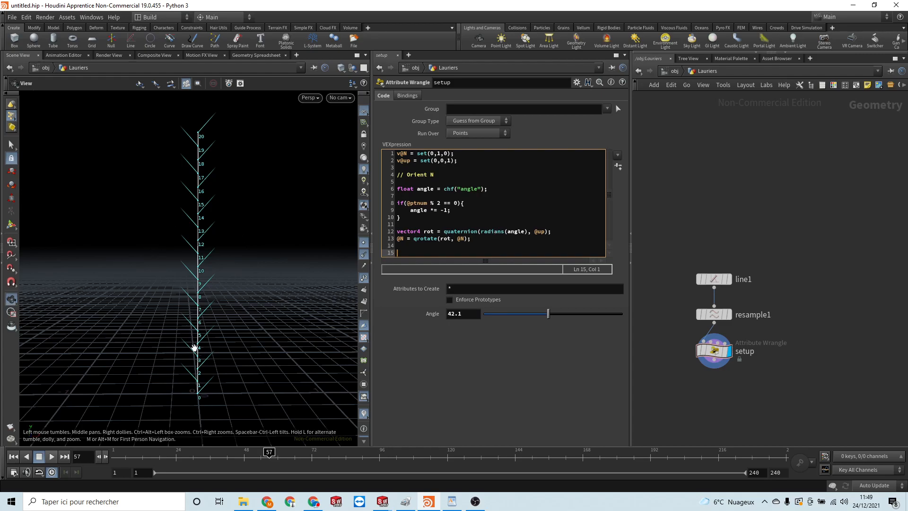
pyautogui.moveTo(134, 306); pyautogui.dragTo(240, 365)
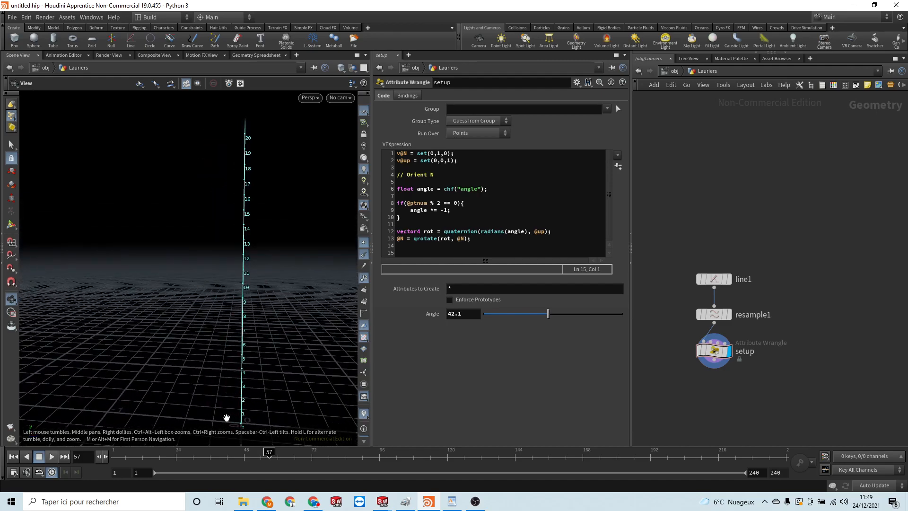
pyautogui.moveTo(334, 381); pyautogui.dragTo(227, 379)
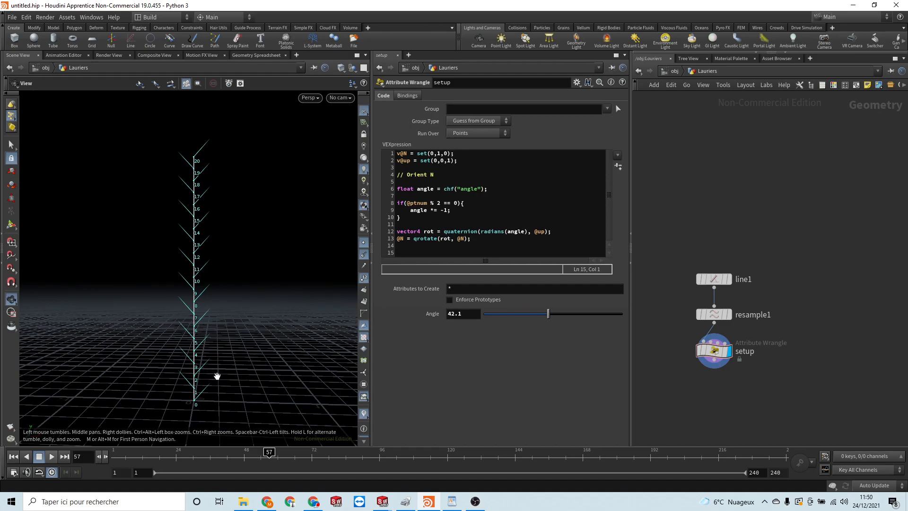
pyautogui.click(487, 236)
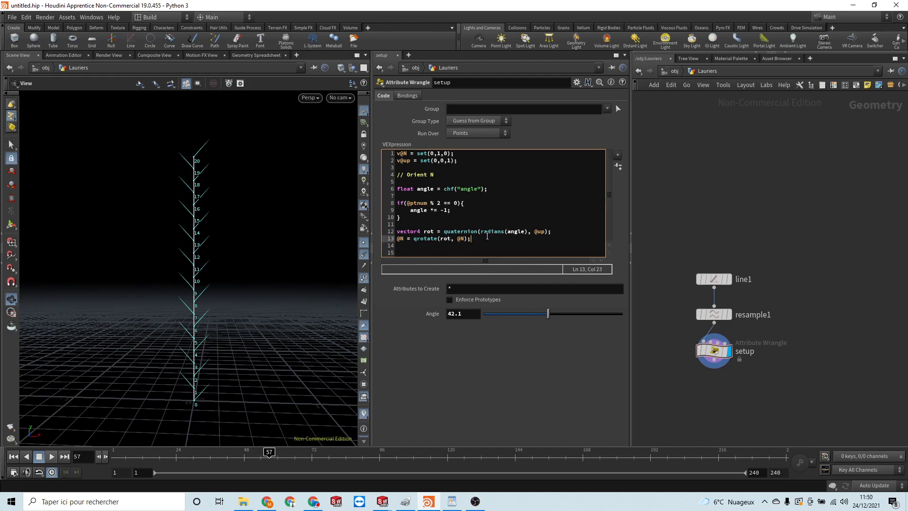
pyautogui.press('Return')
pyautogui.press('Return')
pyautogui.write('// LI')
pyautogui.press('BackSpace')
pyautogui.write('ift N')
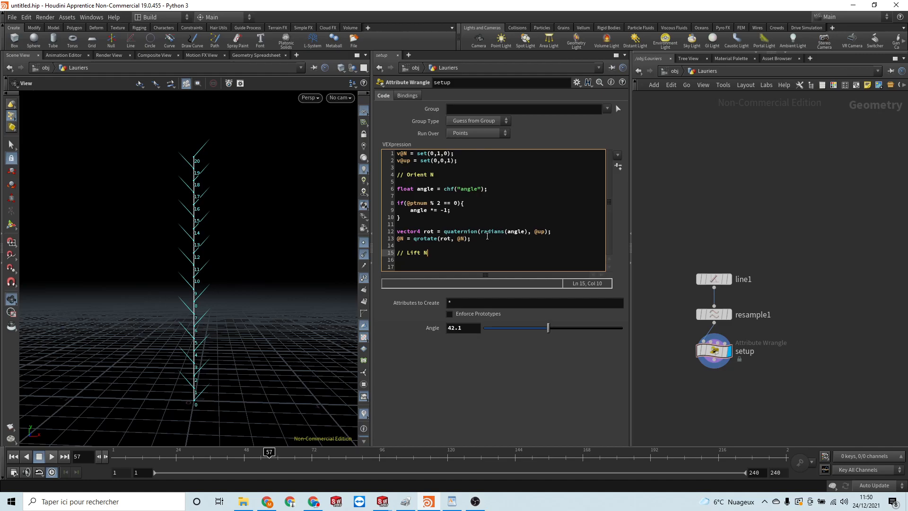
# - Below the Lift N comment, declare float Langle = chf("Lift angle"); after a blank line
pyautogui.press('Return')
pyautogui.press('Return')
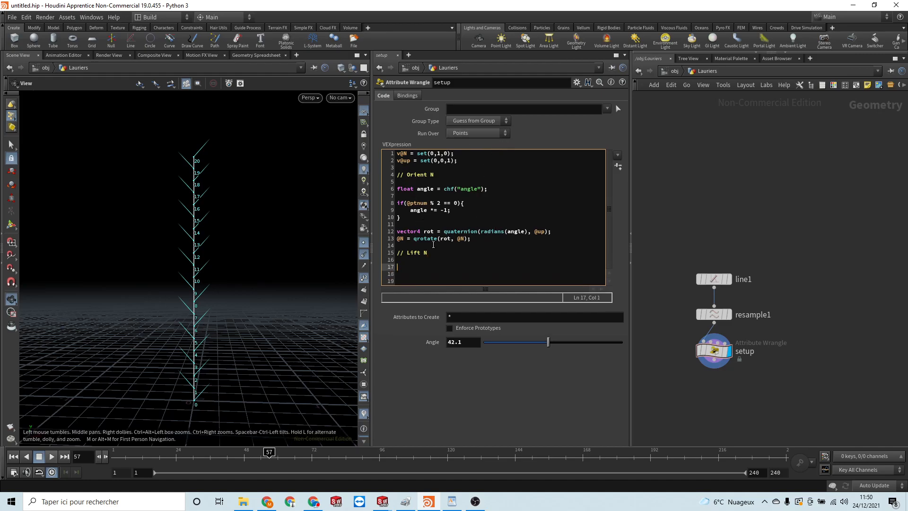
pyautogui.write('float ')
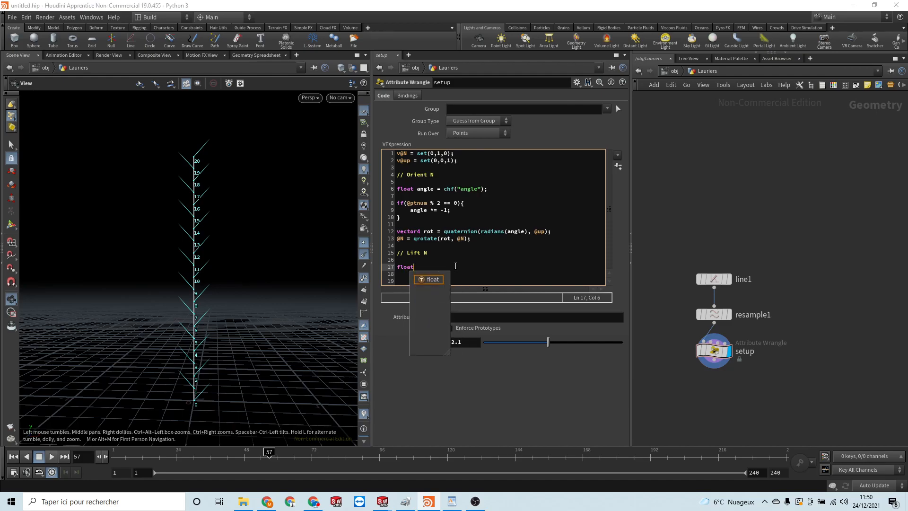
pyautogui.write('Langle = chf("')
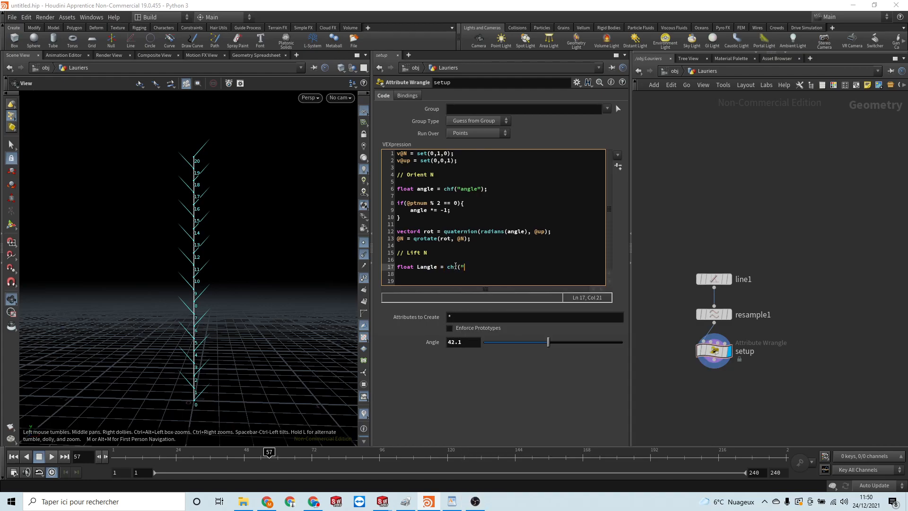
pyautogui.write('Lift angle");')
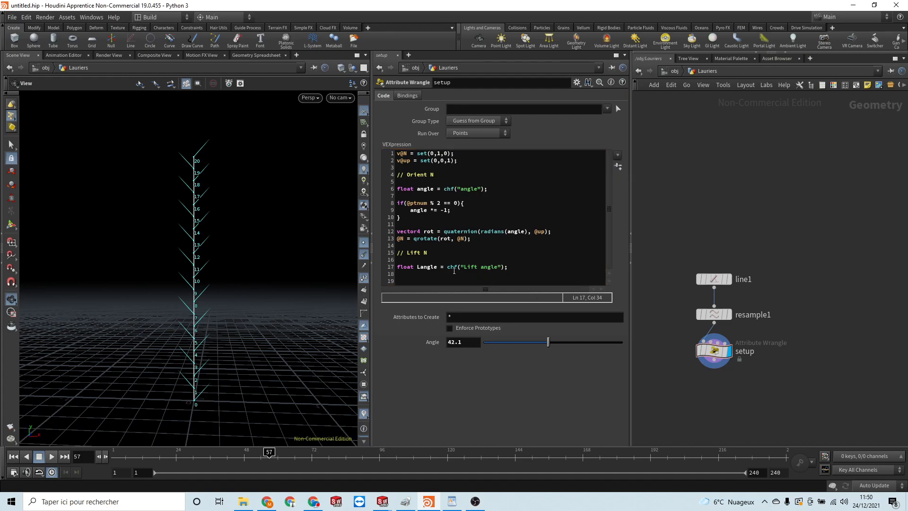
# - Rename the Langle channel to Lift_angle and generate its parameter with a value of 45
pyautogui.click(474, 252)
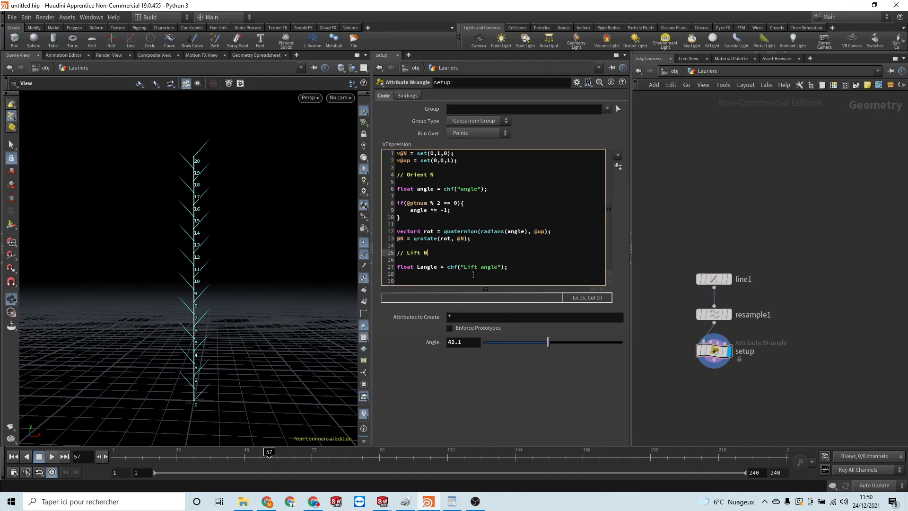
pyautogui.click(483, 268)
pyautogui.press('BackSpace')
pyautogui.write('_')
pyautogui.click(619, 166)
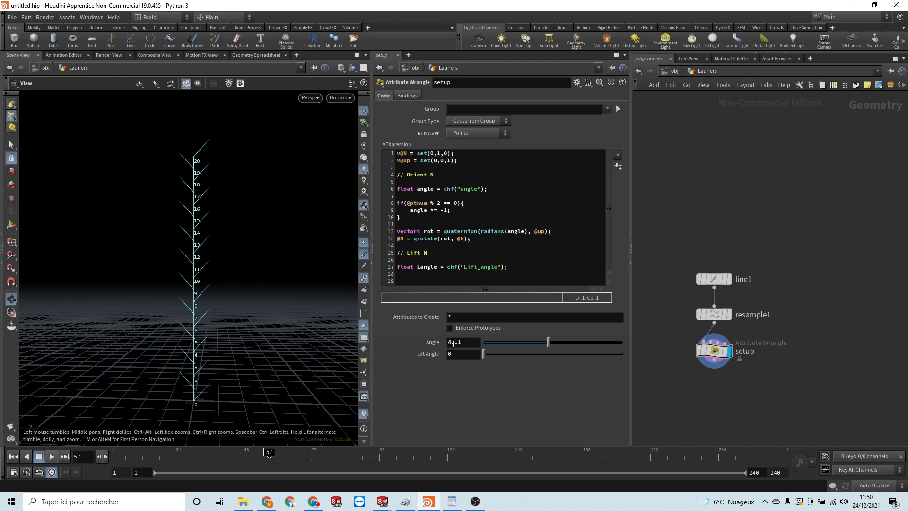
pyautogui.write('45')
pyautogui.press('Return')
# - Copy the if block and the two rotation lines from the Orient N section to below the Langle declaration
pyautogui.click(517, 267)
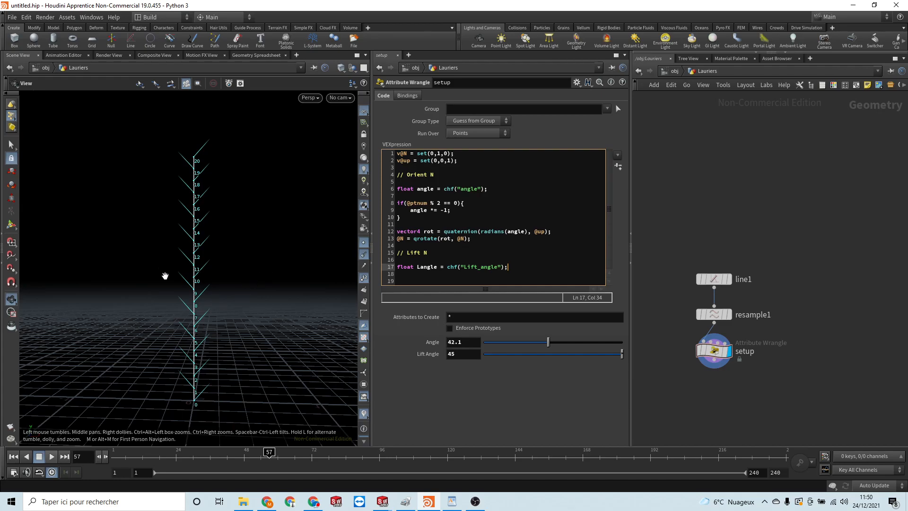
pyautogui.moveTo(413, 223); pyautogui.dragTo(378, 200)
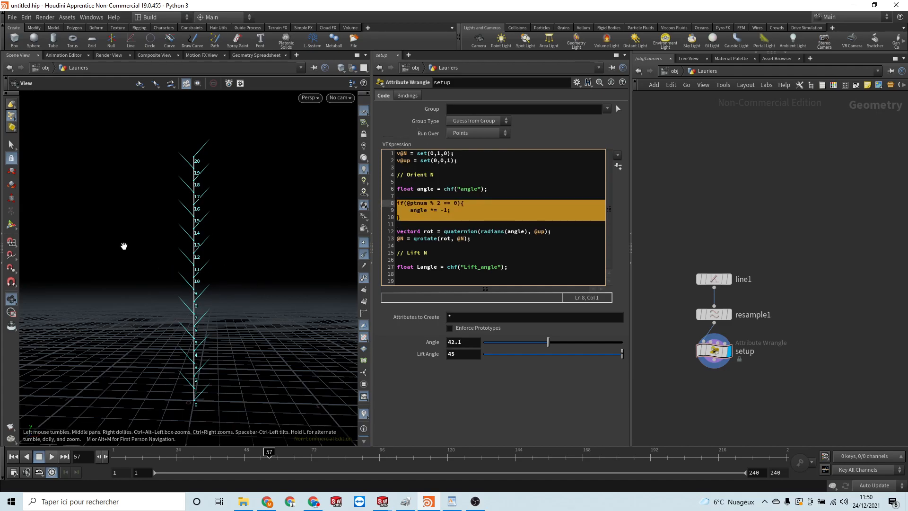
pyautogui.moveTo(479, 242); pyautogui.dragTo(382, 204)
pyautogui.hotkey('ctrl', 'c')
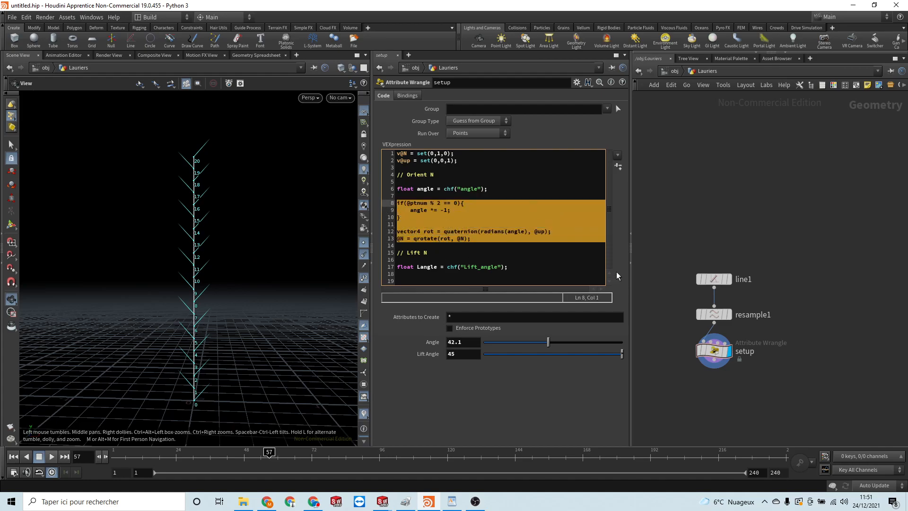
pyautogui.click(523, 267)
pyautogui.press('Return')
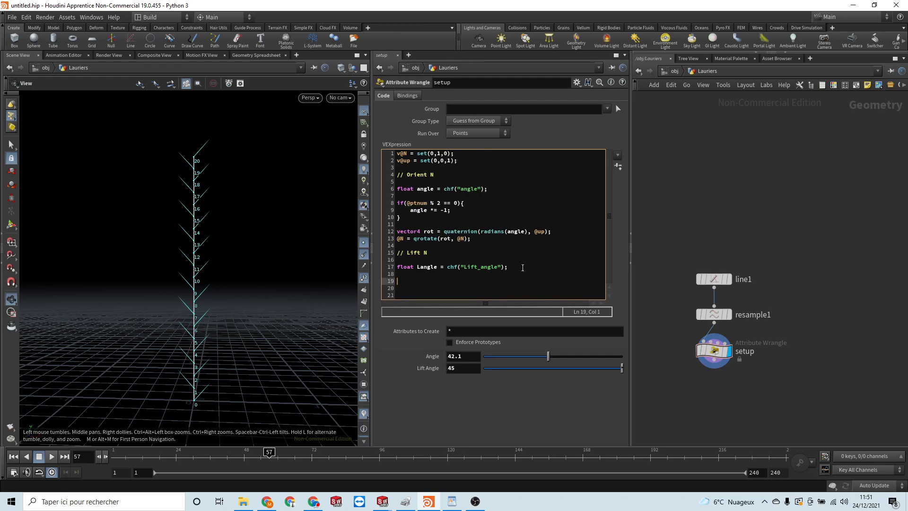
pyautogui.press('Return')
pyautogui.hotkey('ctrl', 'v')
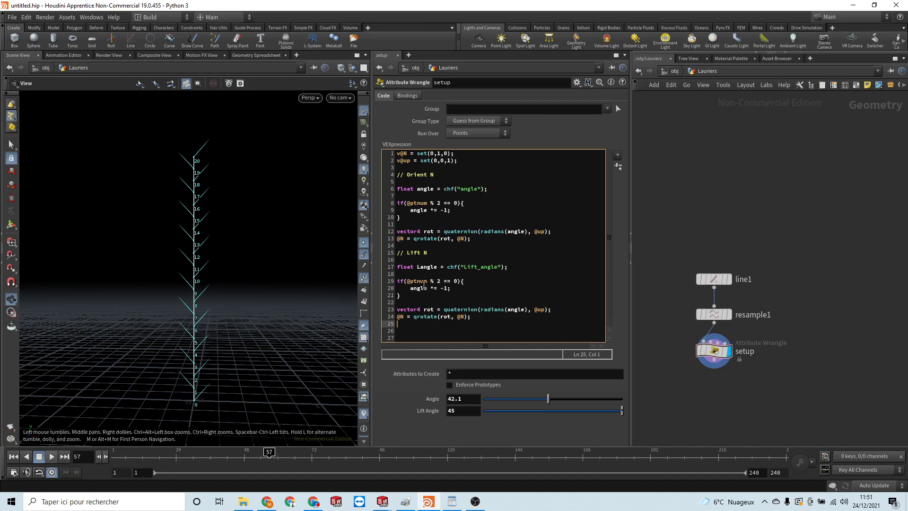
# - In the copied code, change both angle references to Langle and remove the vector4 type before rot
pyautogui.click(410, 288)
pyautogui.write('L')
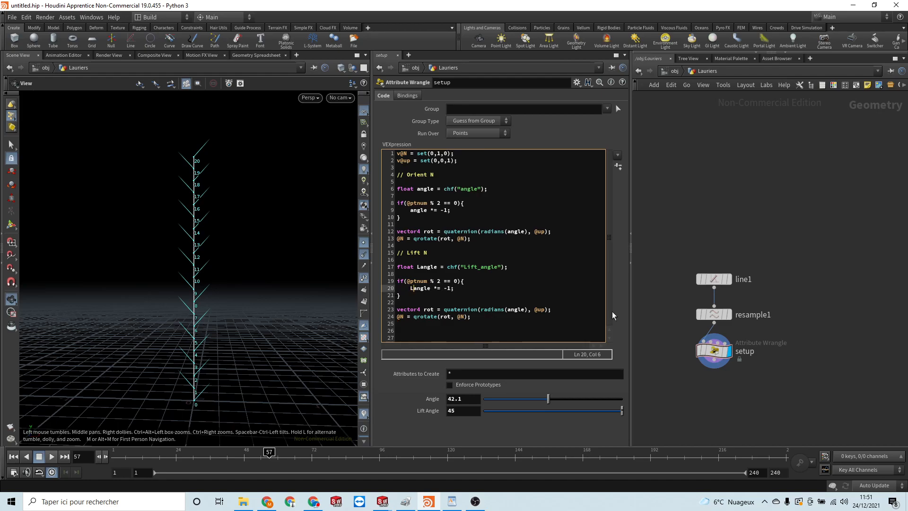
pyautogui.click(437, 309)
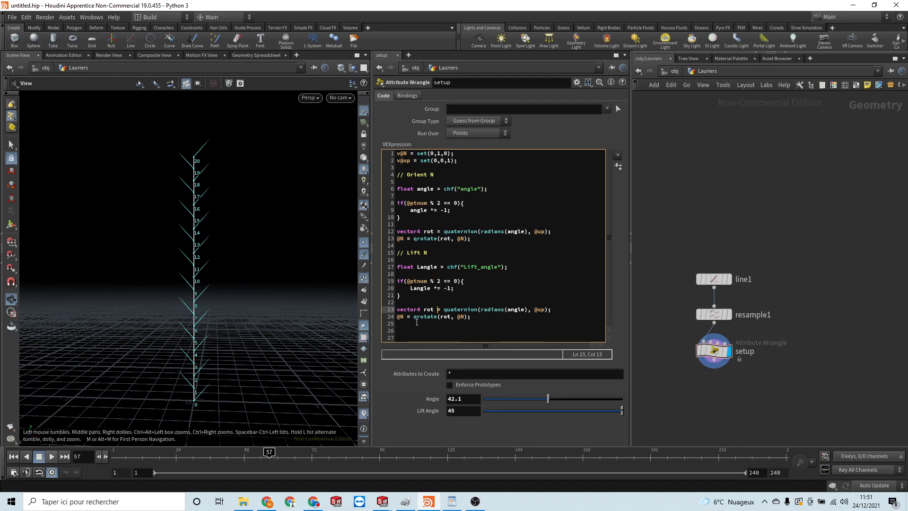
pyautogui.moveTo(422, 309); pyautogui.dragTo(384, 308)
pyautogui.press('BackSpace')
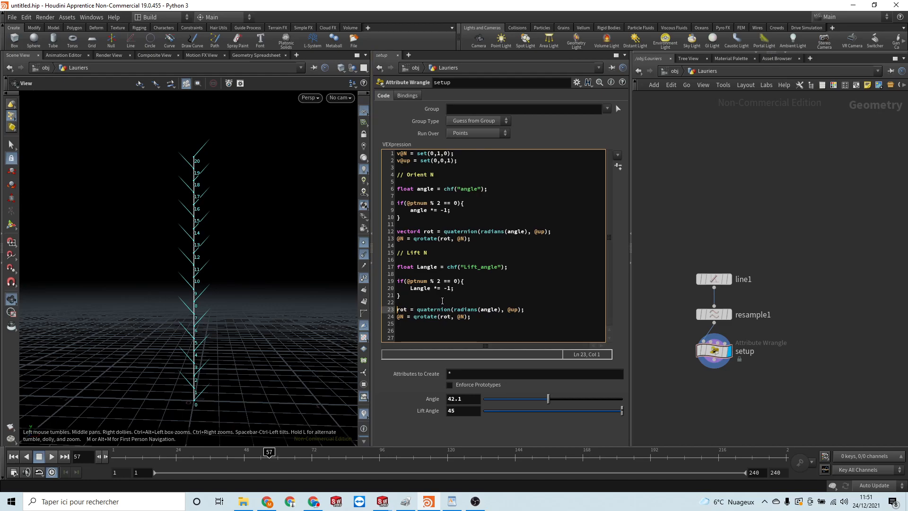
pyautogui.click(481, 309)
pyautogui.write('L')
pyautogui.moveTo(520, 310); pyautogui.dragTo(511, 310)
pyautogui.write("'=")
pyautogui.press('BackSpace')
pyautogui.press('BackSpace')
pyautogui.write('{')
pyautogui.write('}')
pyautogui.press('Left')
pyautogui.write('0,1,0')
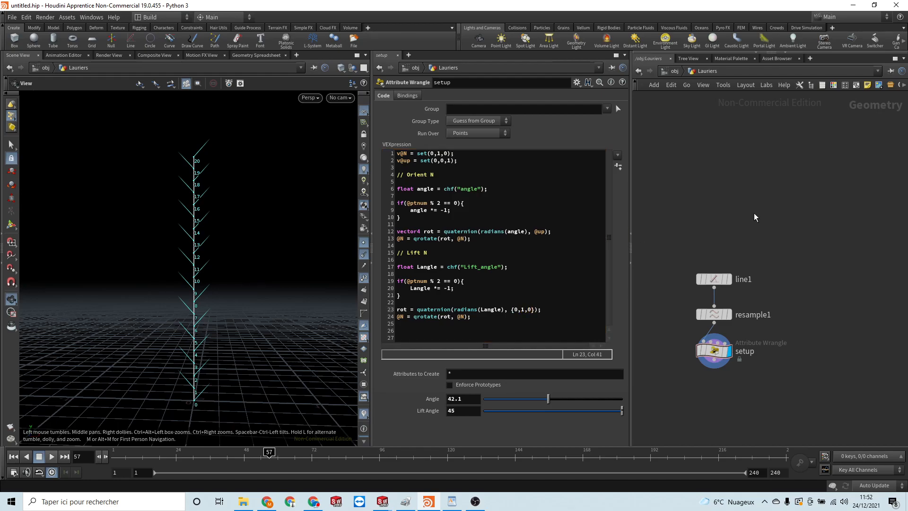
# - Set the Lift Angle parameter to 28.3 while checking the lifted normals from several viewing angles
pyautogui.moveTo(178, 270); pyautogui.dragTo(265, 284)
pyautogui.moveTo(462, 411); pyautogui.dragTo(166, 399, button='middle')
pyautogui.moveTo(161, 277); pyautogui.dragTo(197, 262)
pyautogui.moveTo(197, 261)
pyautogui.mouseDown(button='right')
pyautogui.moveTo(171, 259)
pyautogui.moveTo(203, 265)
pyautogui.mouseUp(button='right')
pyautogui.moveTo(203, 266); pyautogui.dragTo(203, 286, button='middle')
pyautogui.moveTo(203, 286); pyautogui.dragTo(182, 279, button='right')
pyautogui.moveTo(182, 279); pyautogui.dragTo(195, 280, button='middle')
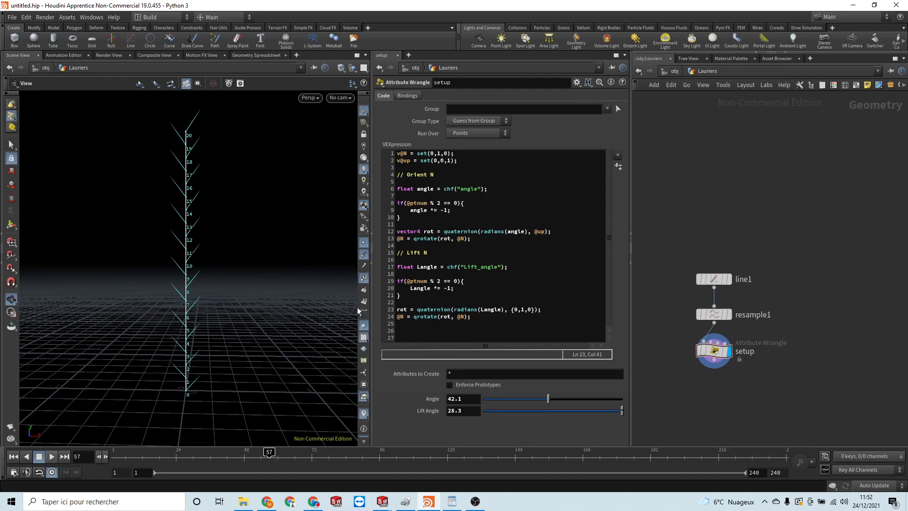
pyautogui.moveTo(163, 290); pyautogui.dragTo(180, 283)
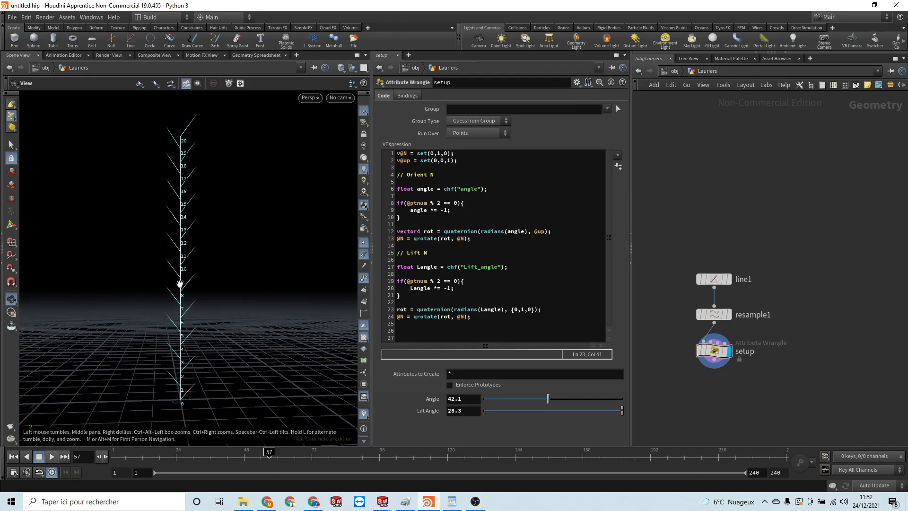
# - Hide the point numbers in the viewport and inspect the line's normals from different angles
pyautogui.click(364, 278)
pyautogui.moveTo(147, 272); pyautogui.dragTo(170, 372)
pyautogui.moveTo(202, 332); pyautogui.dragTo(254, 415)
pyautogui.moveTo(163, 294); pyautogui.dragTo(197, 371)
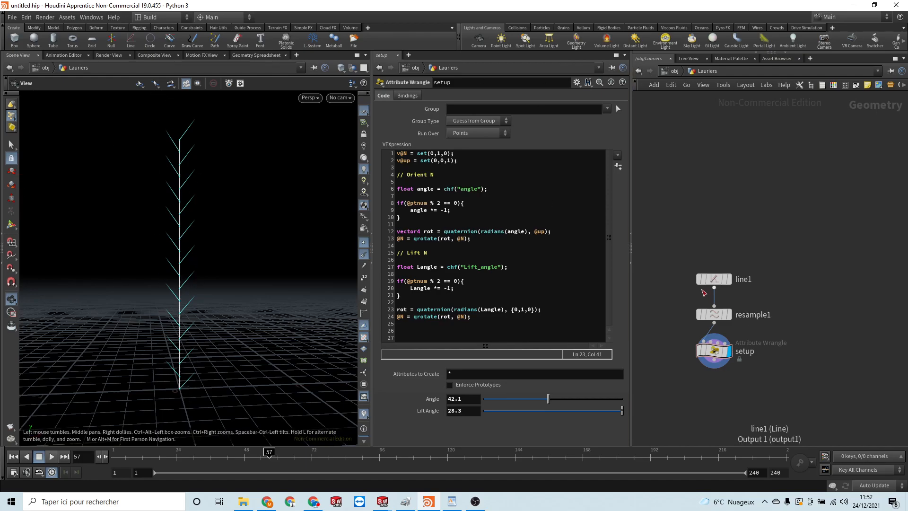
pyautogui.click(714, 315)
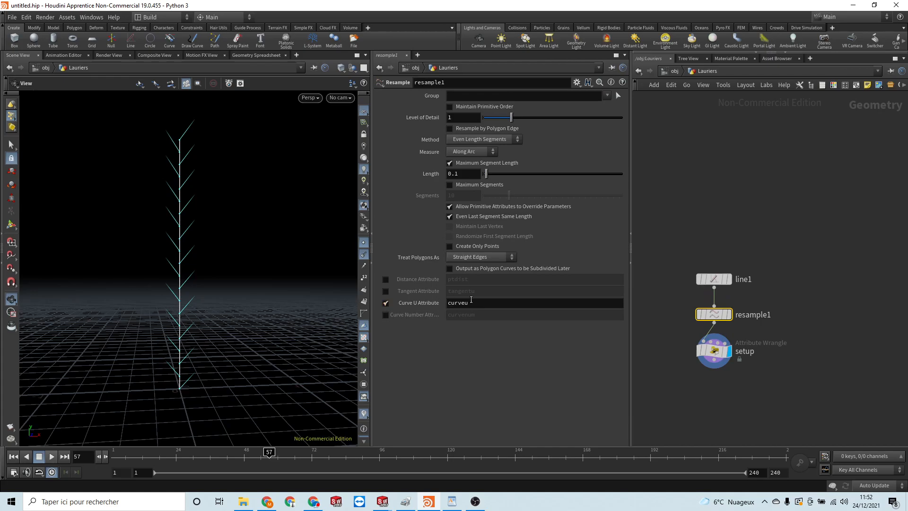
pyautogui.click(715, 353)
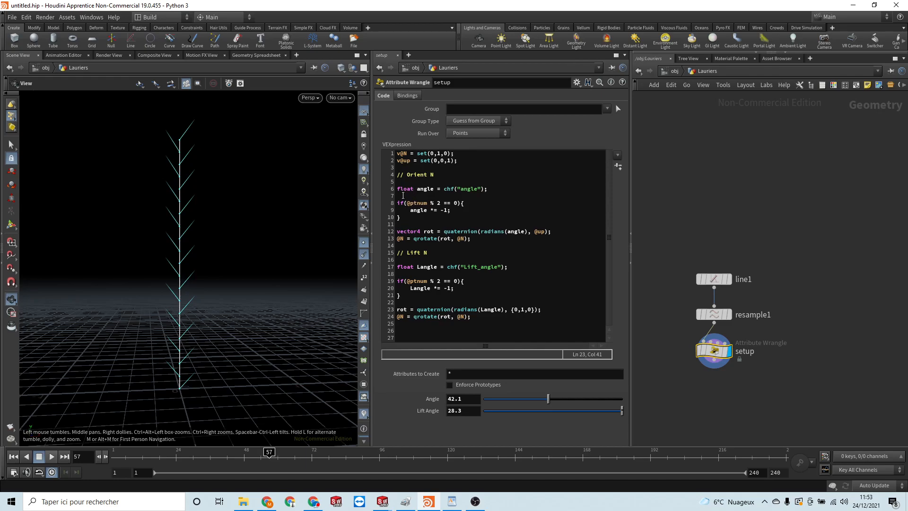
pyautogui.click(502, 190)
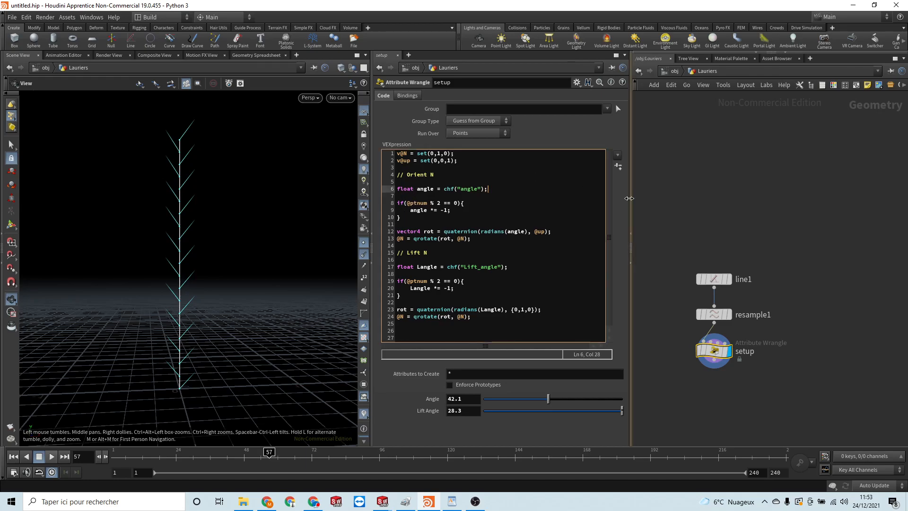
pyautogui.press('Return')
pyautogui.press('Return')
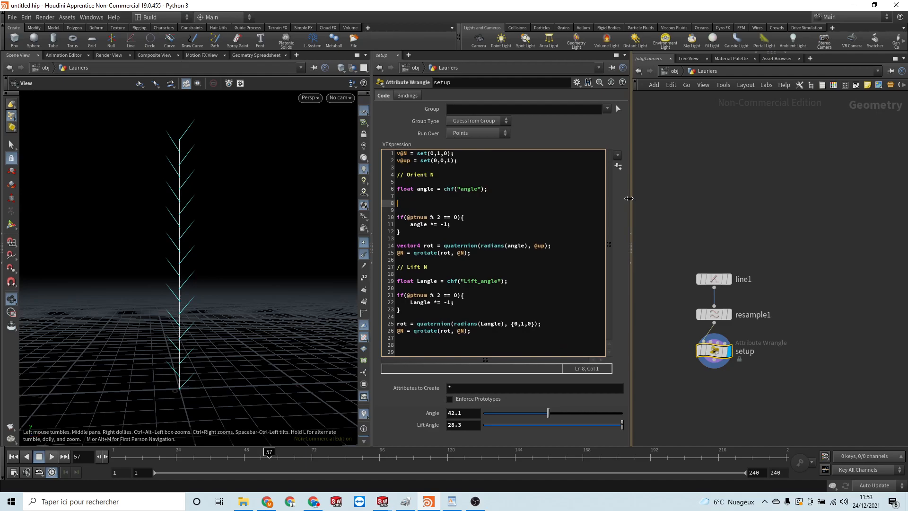
pyautogui.write('angle')
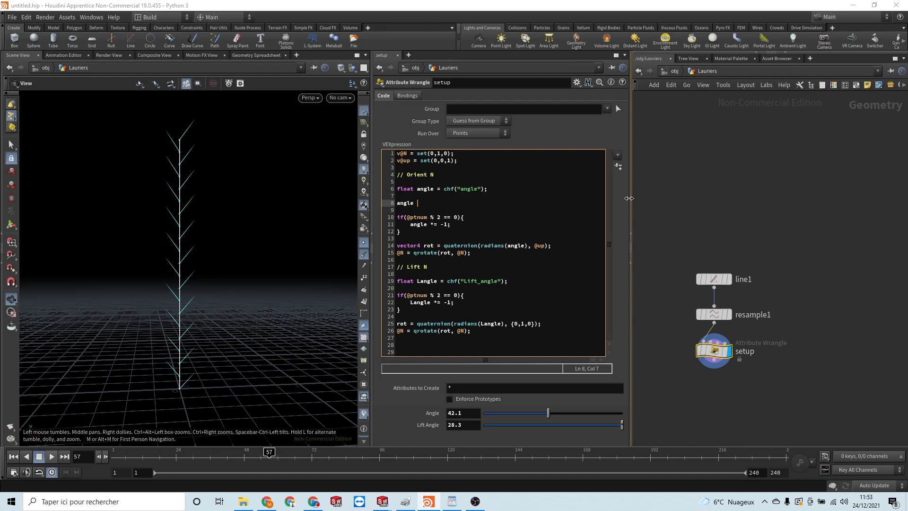
pyautogui.write(' *= chra')
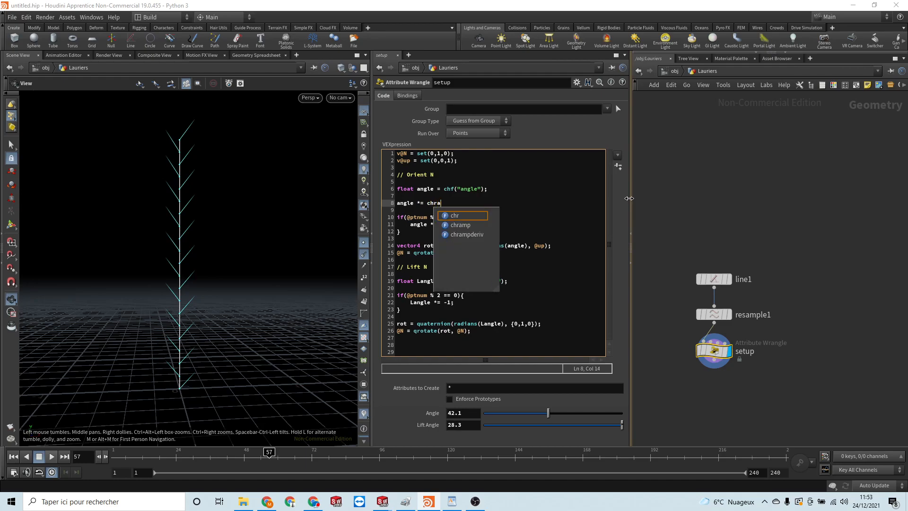
pyautogui.write('mp(')
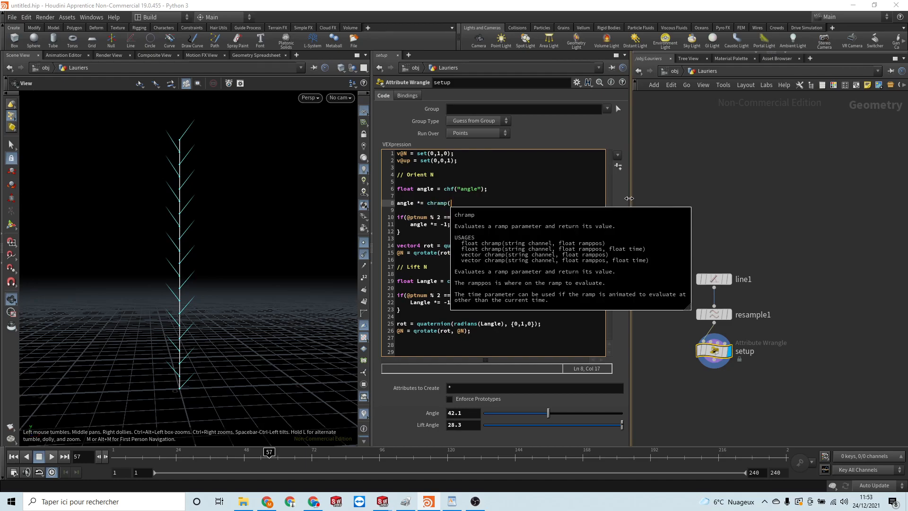
pyautogui.write('"')
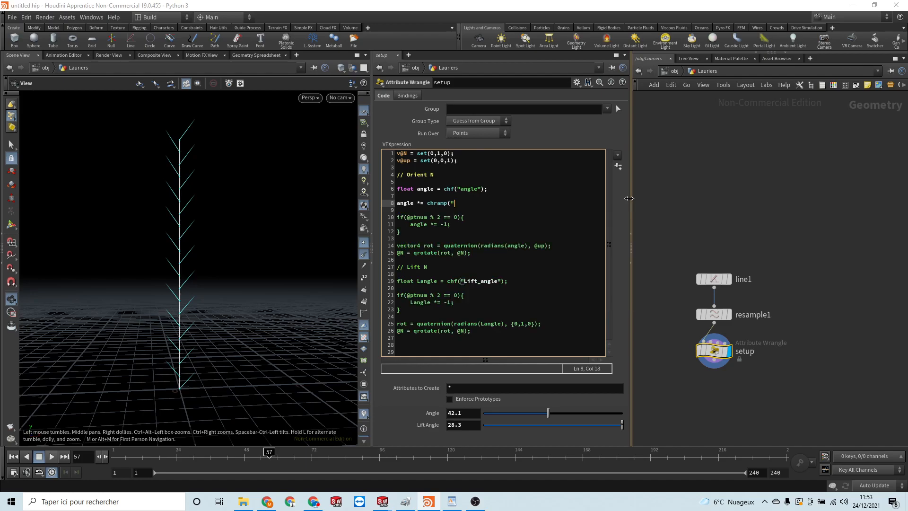
pyautogui.write('Angle_Curveu",')
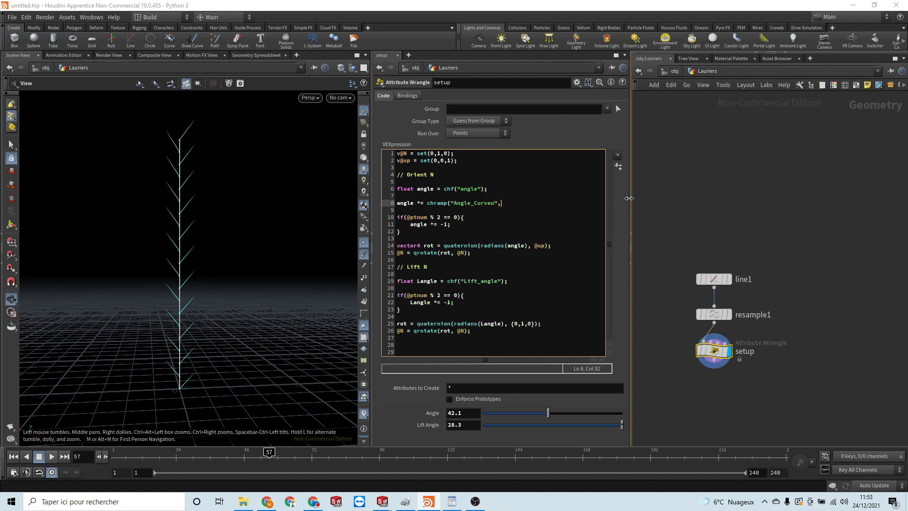
pyautogui.write(' @curveu);')
# - Generate the Angle Curveu ramp parameter from the code, enlarge its graph and reverse the ramp
pyautogui.click(619, 168)
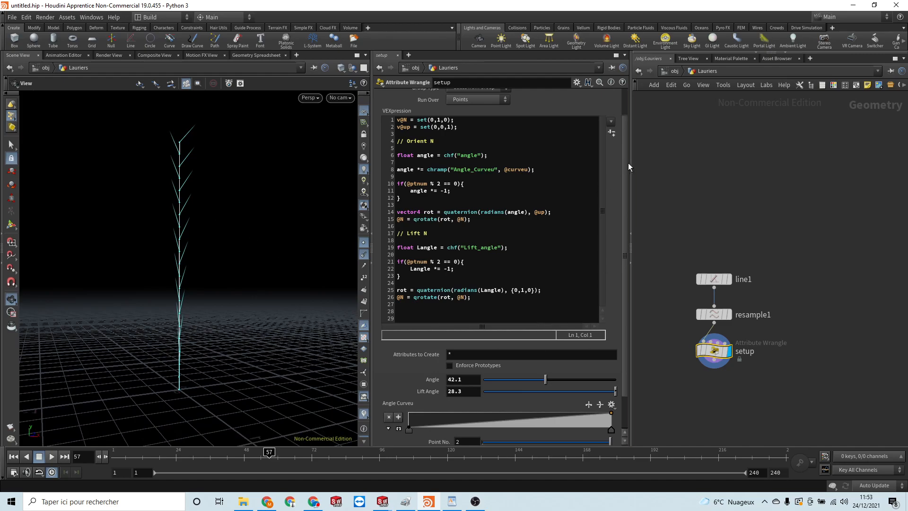
pyautogui.scroll(-2, 626, 160)
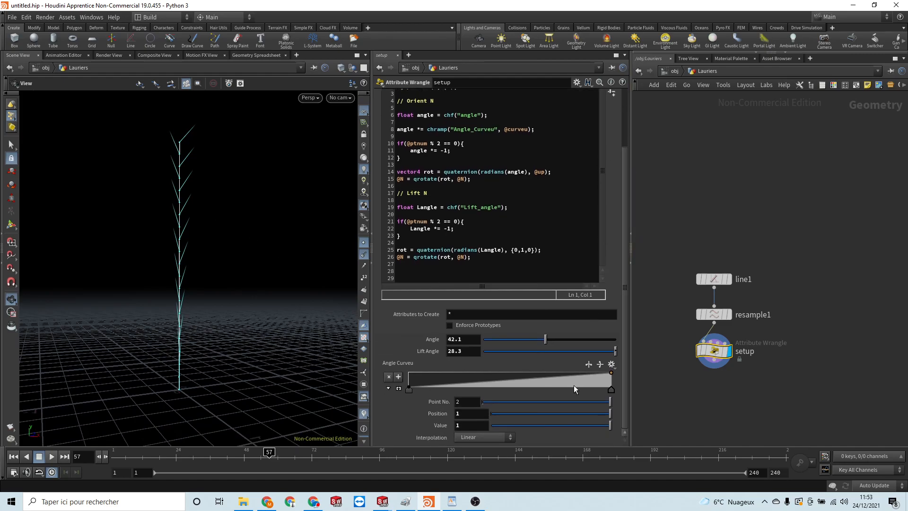
pyautogui.click(396, 389)
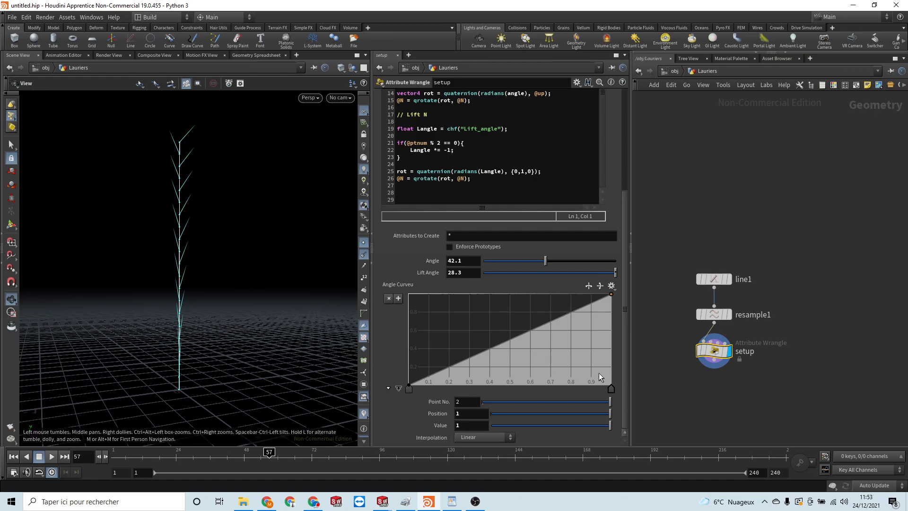
pyautogui.click(590, 288)
pyautogui.click(619, 290)
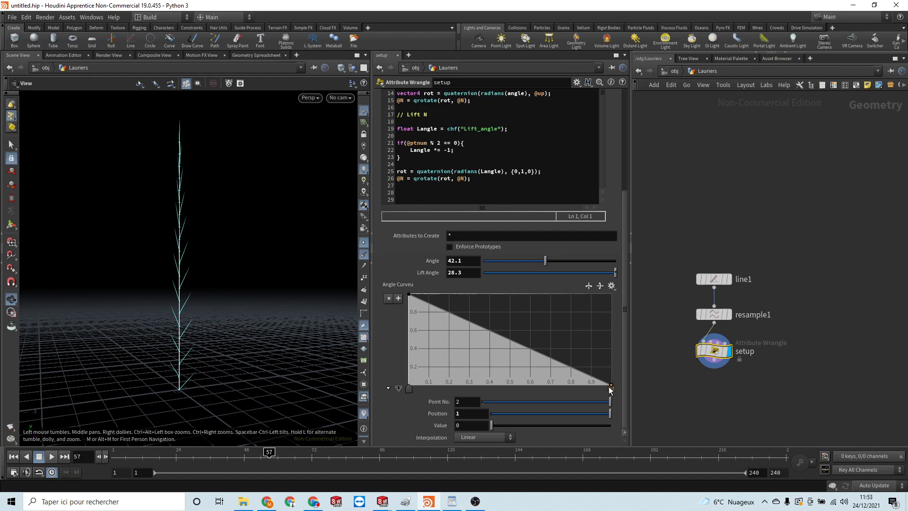
# - Raise the Angle Curveu ramp's end point to about 0.229 and set the Angle parameter to 54.2
pyautogui.moveTo(612, 384); pyautogui.dragTo(614, 364)
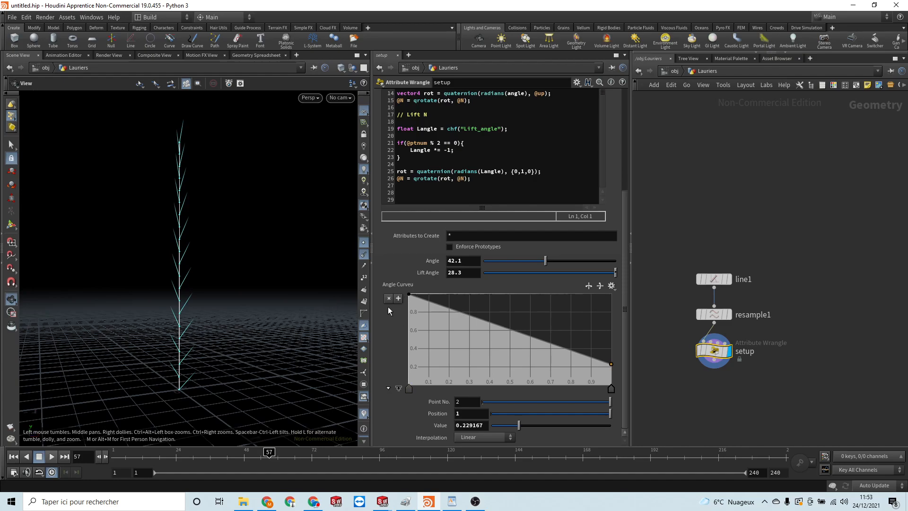
pyautogui.moveTo(545, 261); pyautogui.dragTo(565, 269)
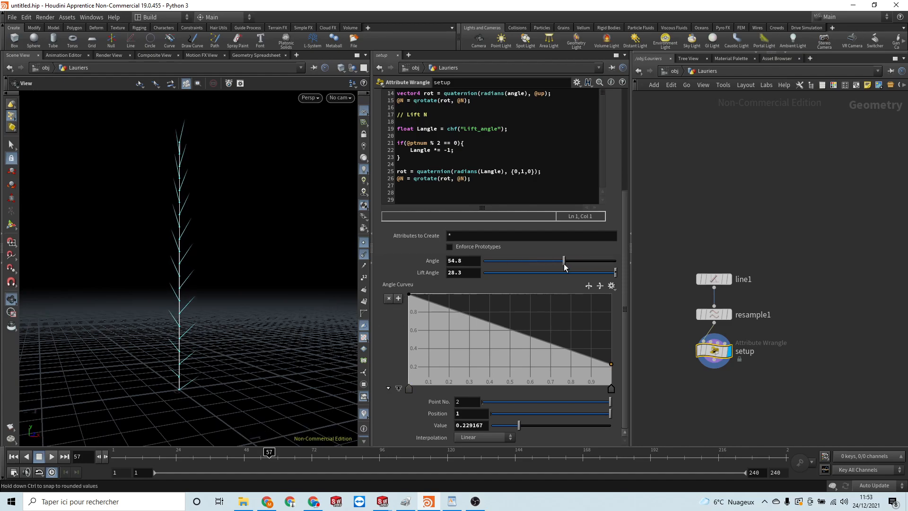
pyautogui.moveTo(194, 218); pyautogui.dragTo(186, 361)
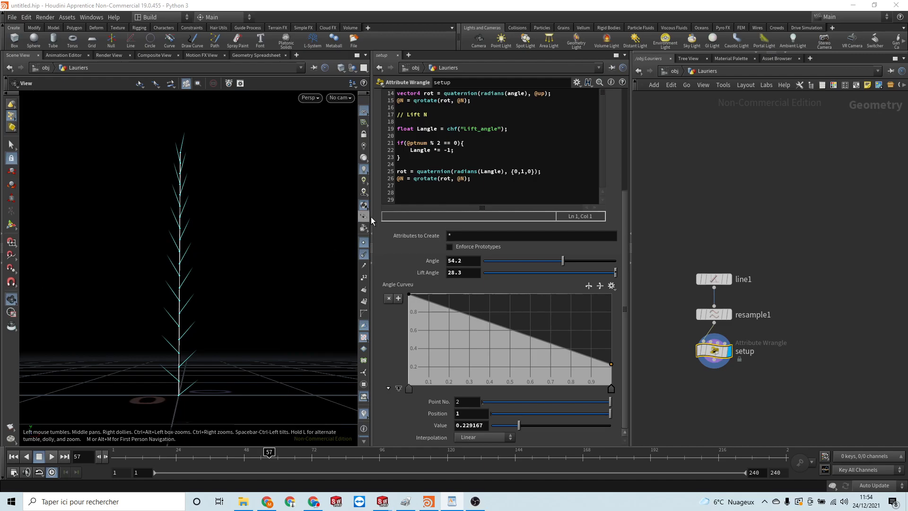
# - Copy the angle chramp line into the Lift N section, below the Langle declaration
pyautogui.scroll(1, 513, 118)
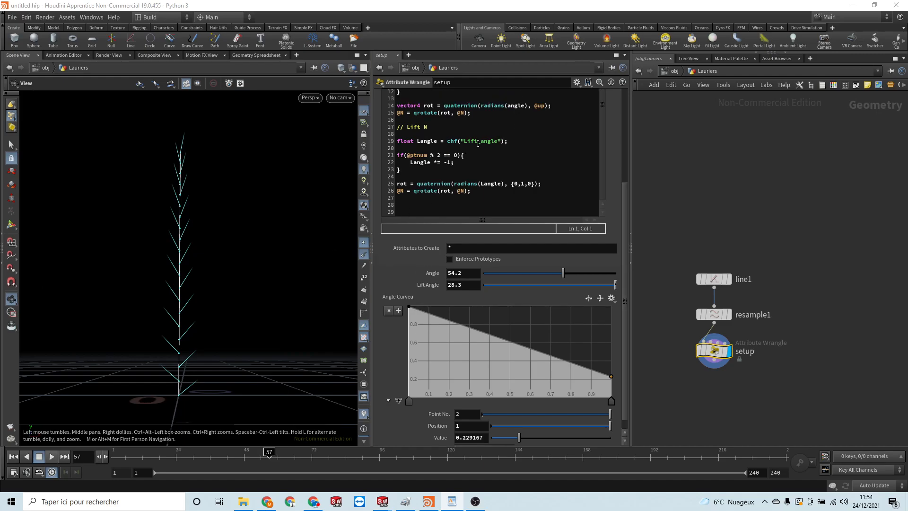
pyautogui.scroll(5, 475, 184)
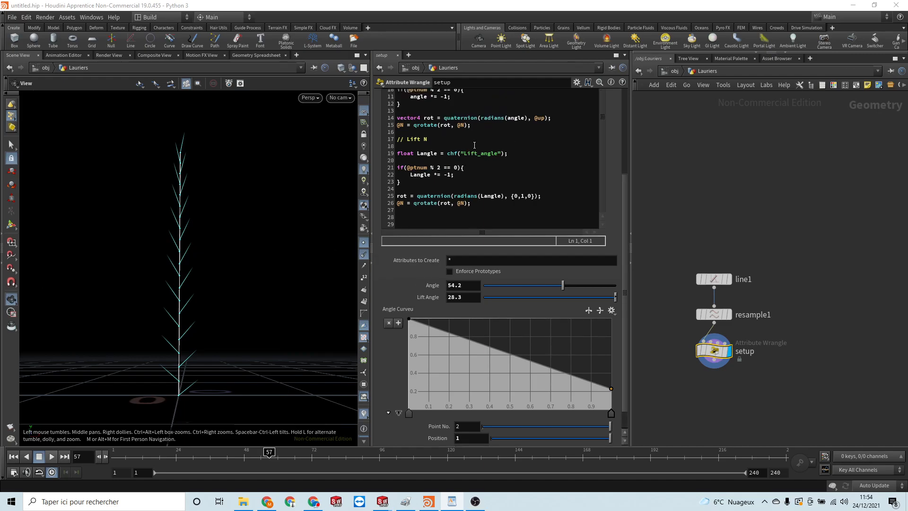
pyautogui.moveTo(397, 124); pyautogui.dragTo(551, 125)
pyautogui.hotkey('ctrl', 'c')
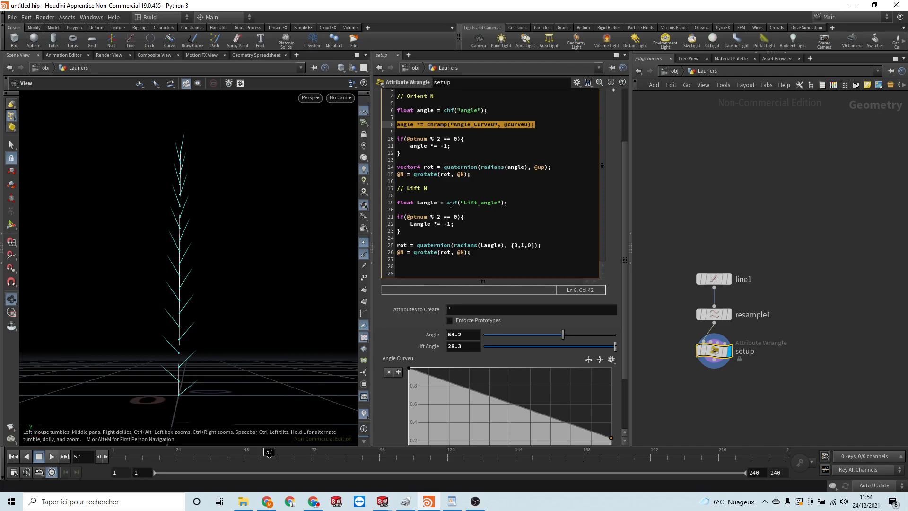
pyautogui.click(526, 203)
pyautogui.press('Return')
pyautogui.press('Return')
pyautogui.hotkey('ctrl', 'v')
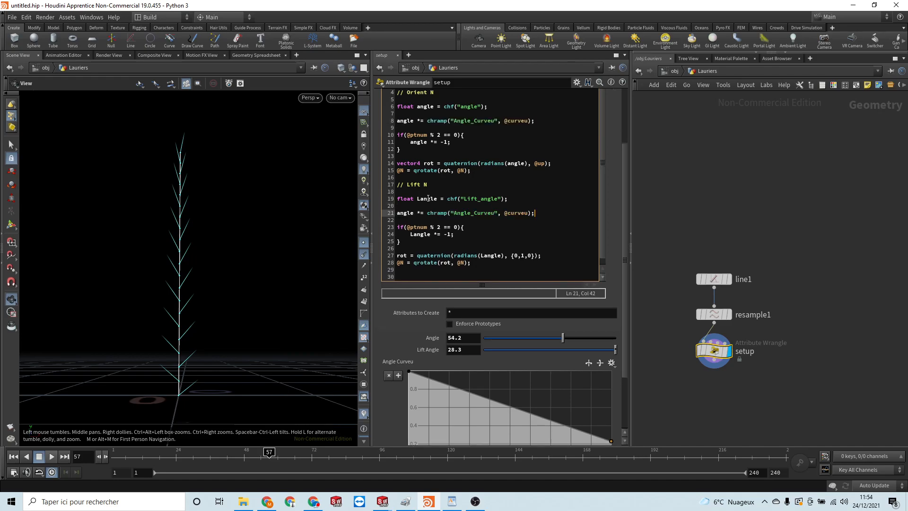
# - In the copied chramp line, change the variable to Langle and the ramp name to Lift_Angle_Curveu
pyautogui.click(395, 214)
pyautogui.write('L')
pyautogui.click(457, 214)
pyautogui.write('Lift_')
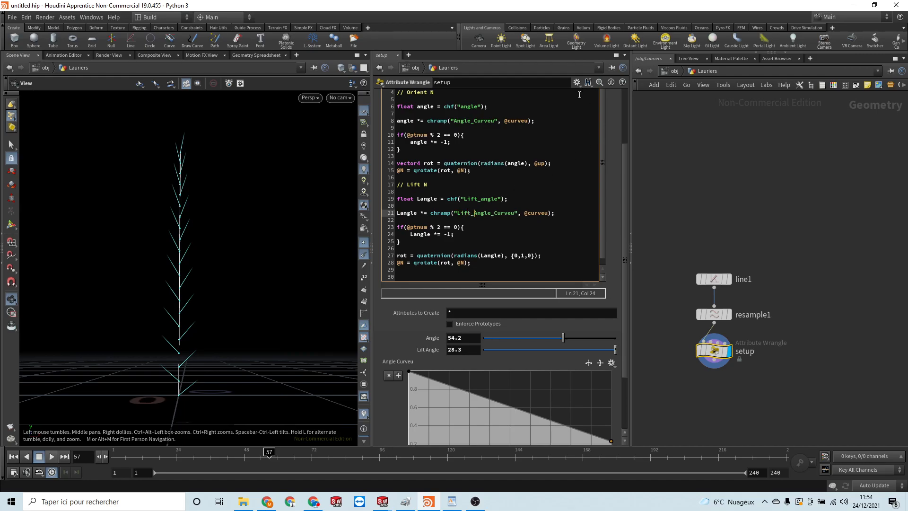
# - Generate the Lift Angle Curveu ramp parameter, reverse the ramp and enlarge its graph
pyautogui.scroll(3, 624, 192)
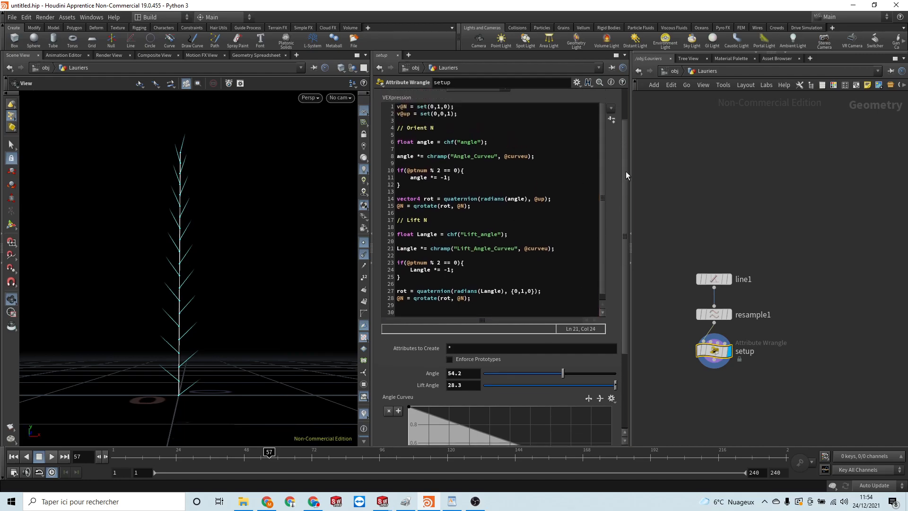
pyautogui.click(611, 126)
pyautogui.scroll(-5, 626, 157)
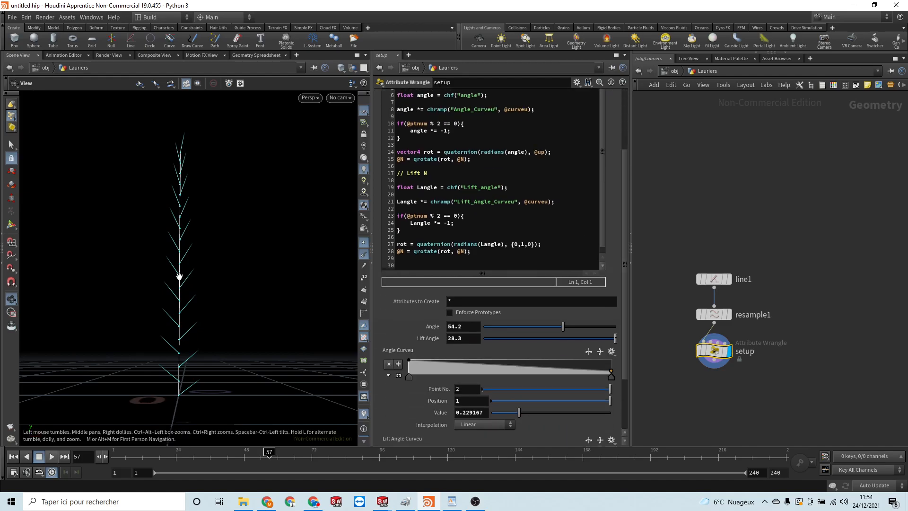
pyautogui.moveTo(231, 295); pyautogui.dragTo(422, 308)
pyautogui.scroll(-5, 423, 309)
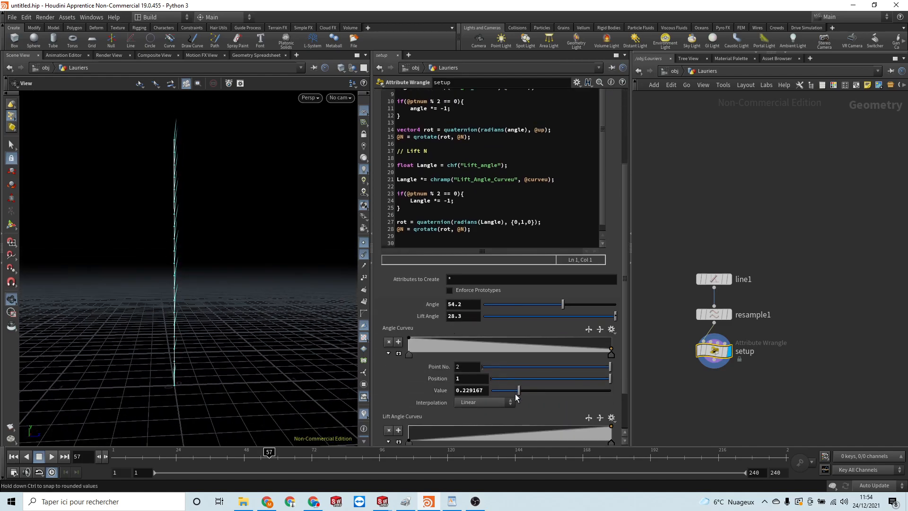
pyautogui.click(588, 363)
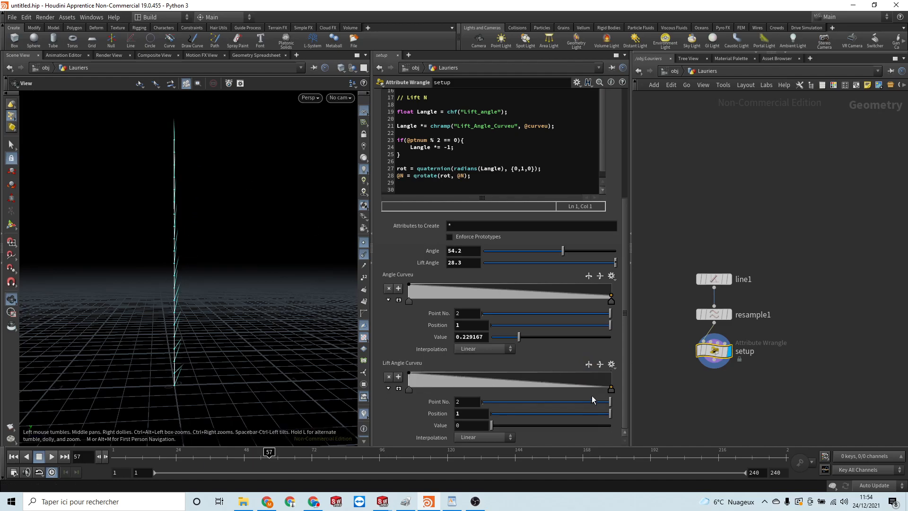
pyautogui.click(398, 392)
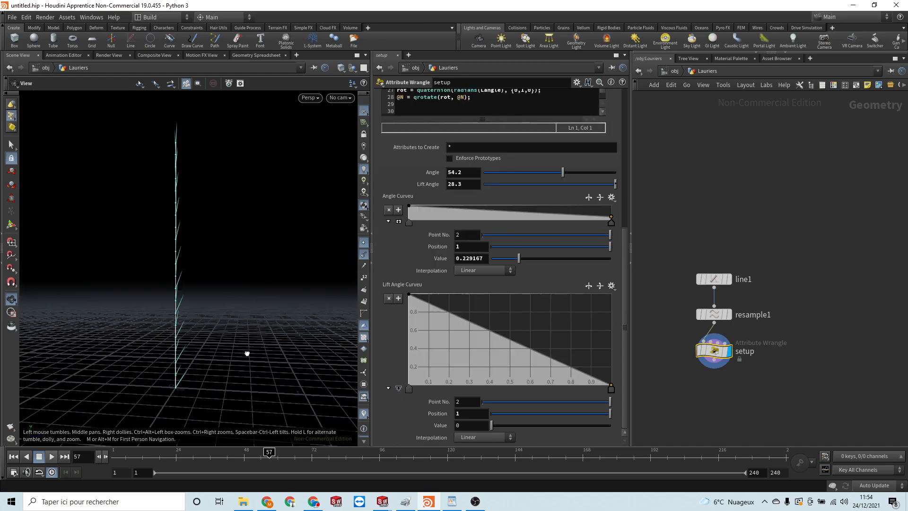
# - Raise the Lift Angle Curveu ramp's end point to about 0.266 and set the Lift Angle to 45
pyautogui.moveTo(612, 385); pyautogui.dragTo(617, 361)
pyautogui.moveTo(465, 185); pyautogui.dragTo(365, 180)
pyautogui.write('45')
pyautogui.press('Return')
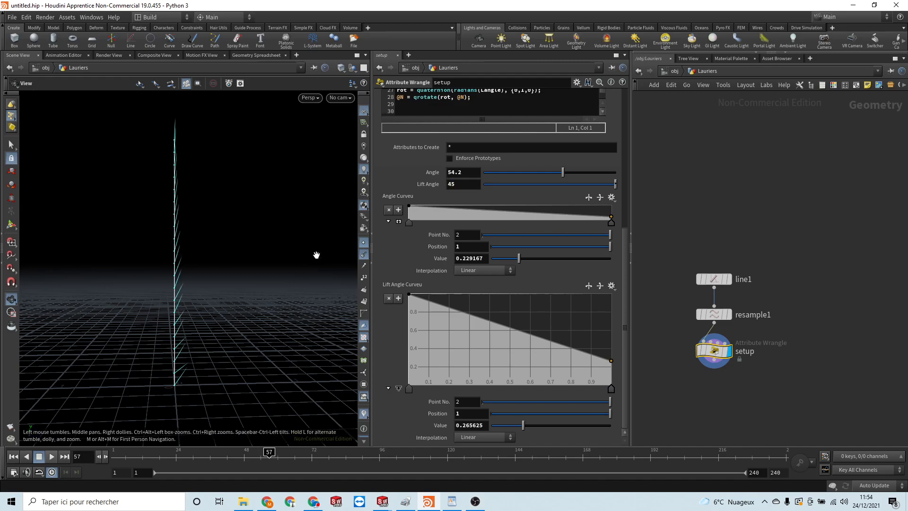
pyautogui.moveTo(193, 345); pyautogui.dragTo(160, 284)
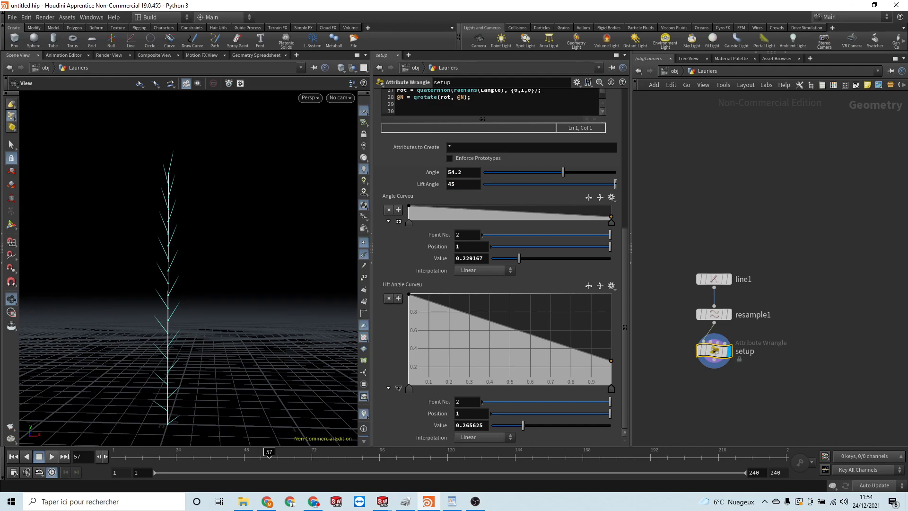
# - Start a new section at the end of the setup code with the comment // Set Pscale
pyautogui.moveTo(623, 286); pyautogui.dragTo(626, 194)
pyautogui.moveTo(197, 355)
pyautogui.mouseDown(button='middle')
pyautogui.moveTo(197, 287)
pyautogui.moveTo(186, 314)
pyautogui.moveTo(219, 320)
pyautogui.moveTo(147, 330)
pyautogui.moveTo(173, 334)
pyautogui.moveTo(182, 357)
pyautogui.mouseUp(button='middle')
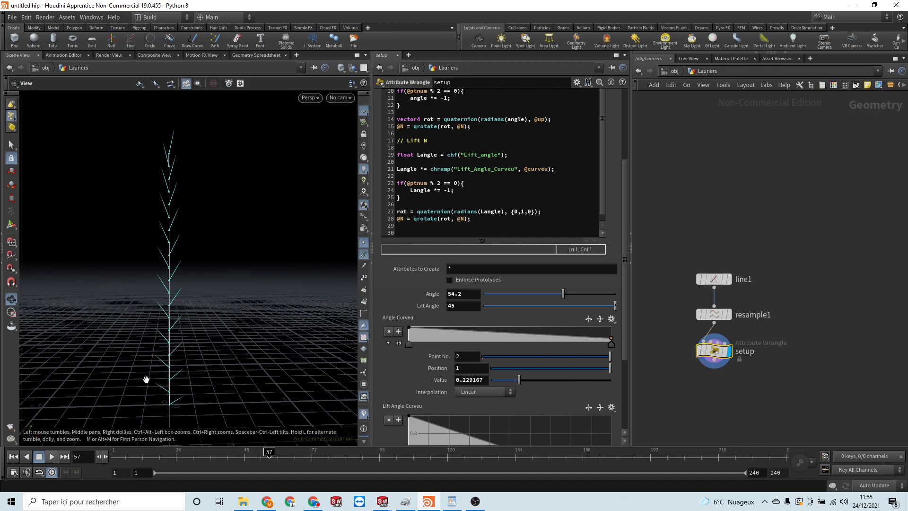
pyautogui.scroll(-1, 503, 174)
pyautogui.scroll(3, 503, 173)
pyautogui.click(492, 265)
pyautogui.press('Return')
pyautogui.press('Return')
pyautogui.write('// Set Pscale')
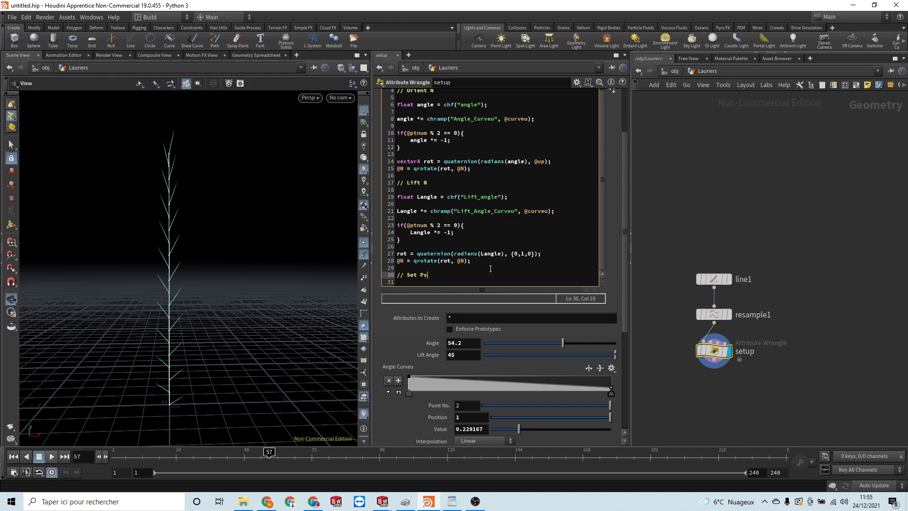
pyautogui.press('Return')
pyautogui.press('Return')
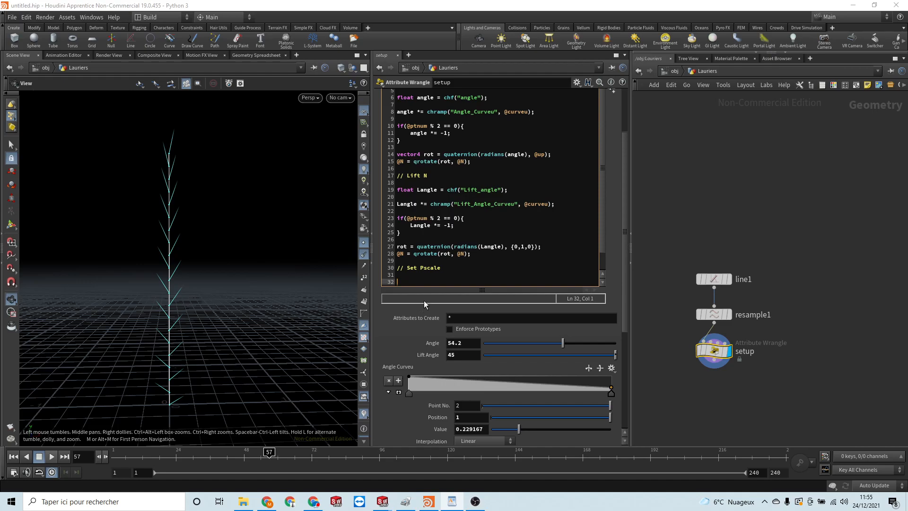
pyautogui.write('@pscal')
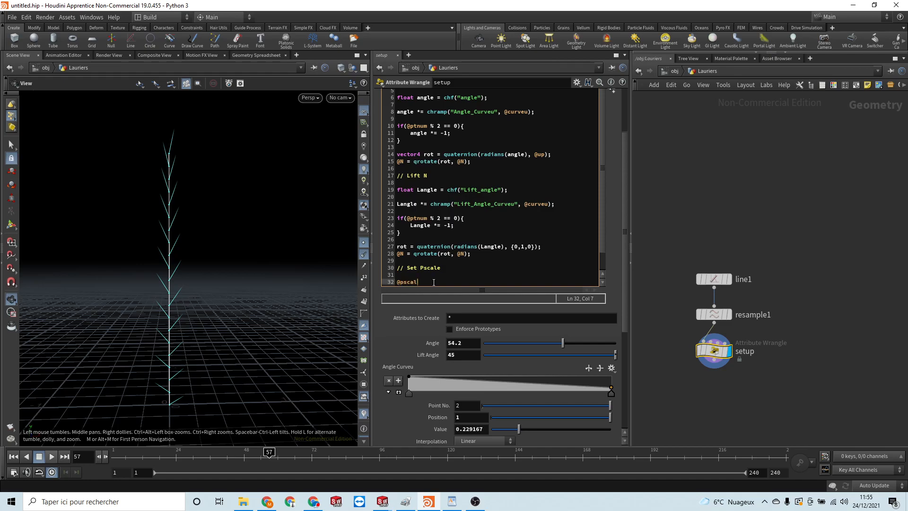
pyautogui.write('e = chramp("')
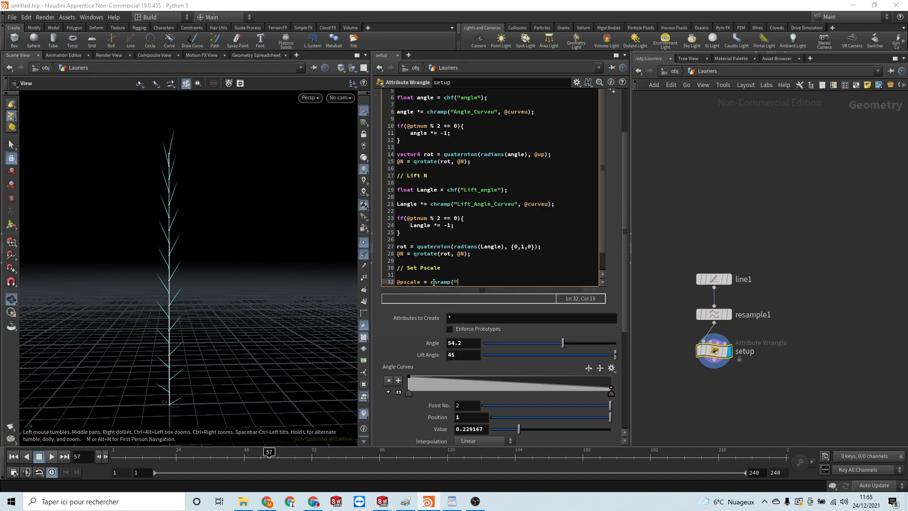
pyautogui.write('Curveu_Pscale", @curveu);')
pyautogui.scroll(-2, 623, 193)
pyautogui.moveTo(634, 245); pyautogui.dragTo(617, 211)
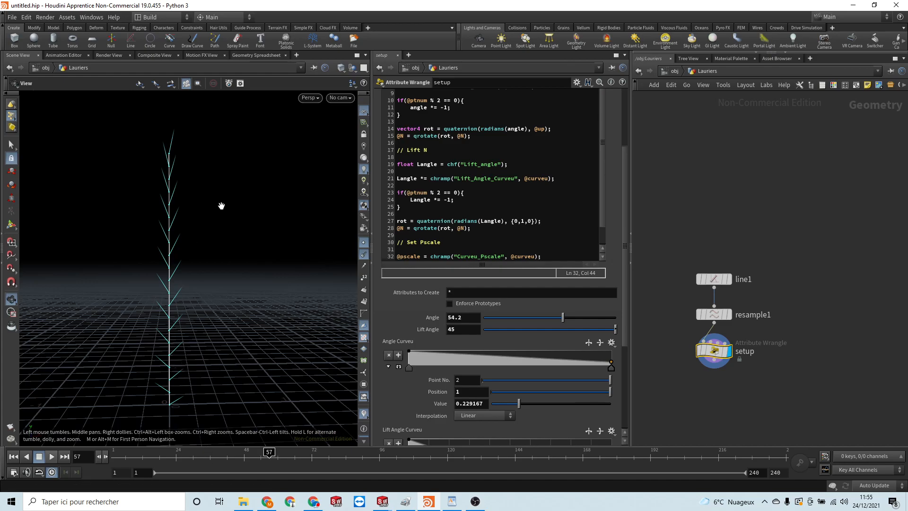
pyautogui.click(430, 256)
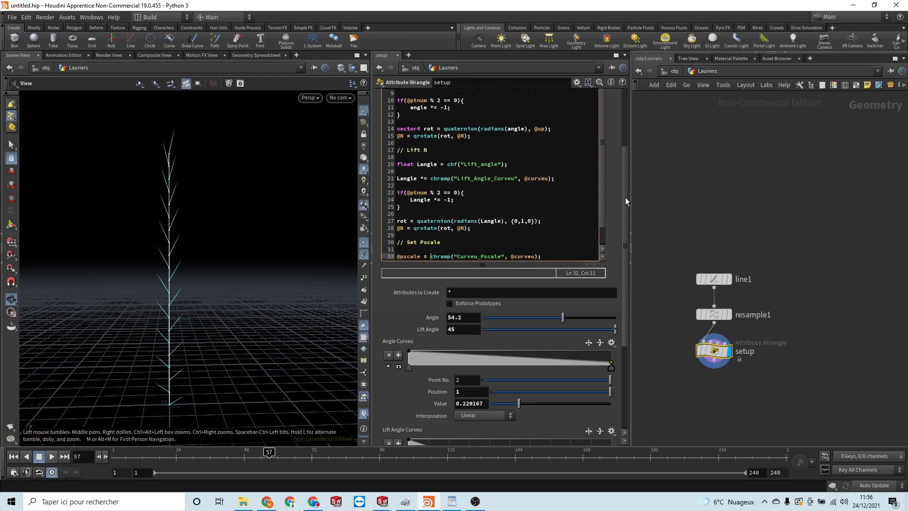
pyautogui.scroll(-2, 627, 204)
pyautogui.click(549, 230)
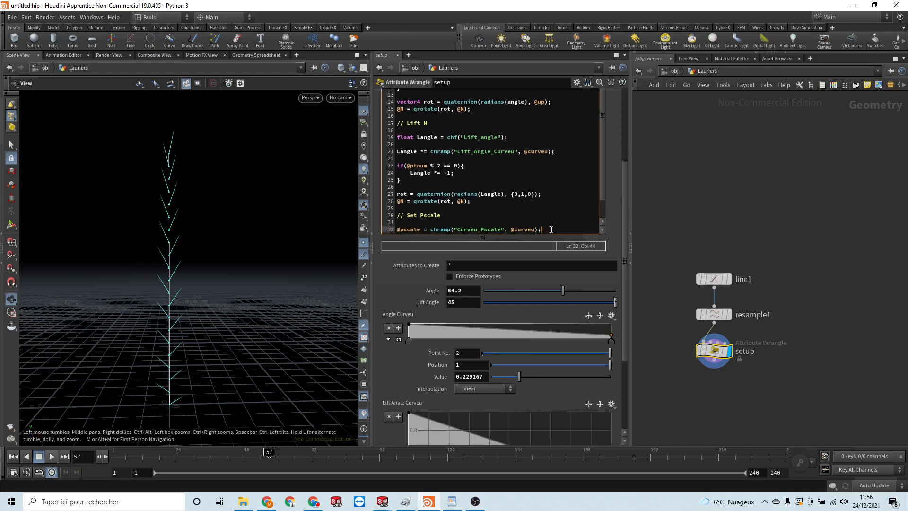
pyautogui.press('Return')
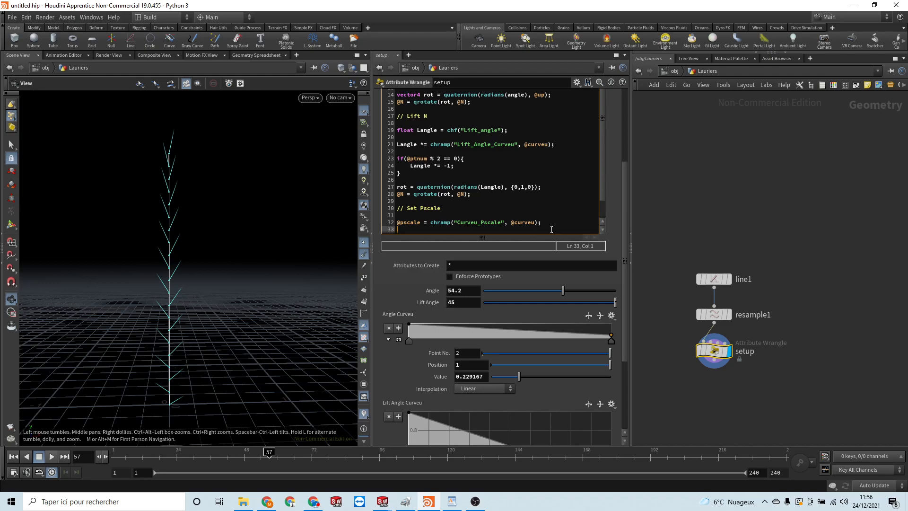
pyautogui.write('@pscale = fit01')
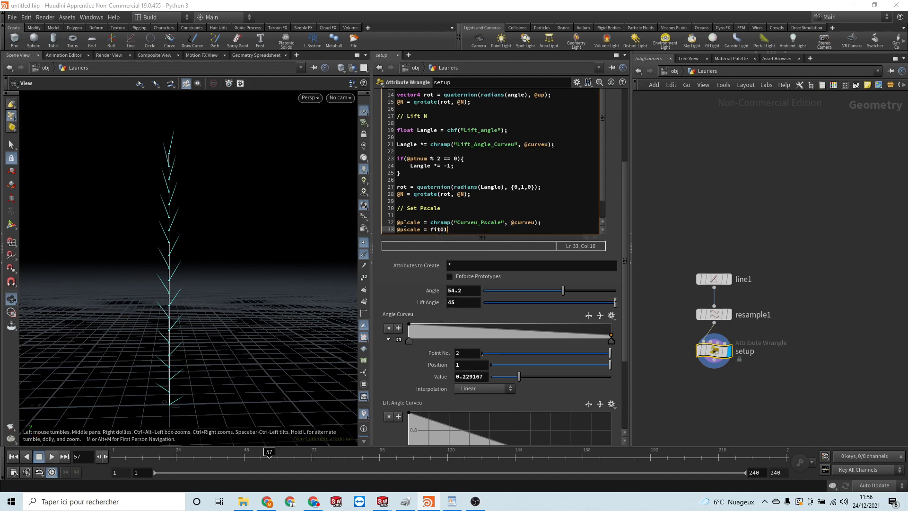
pyautogui.write('(')
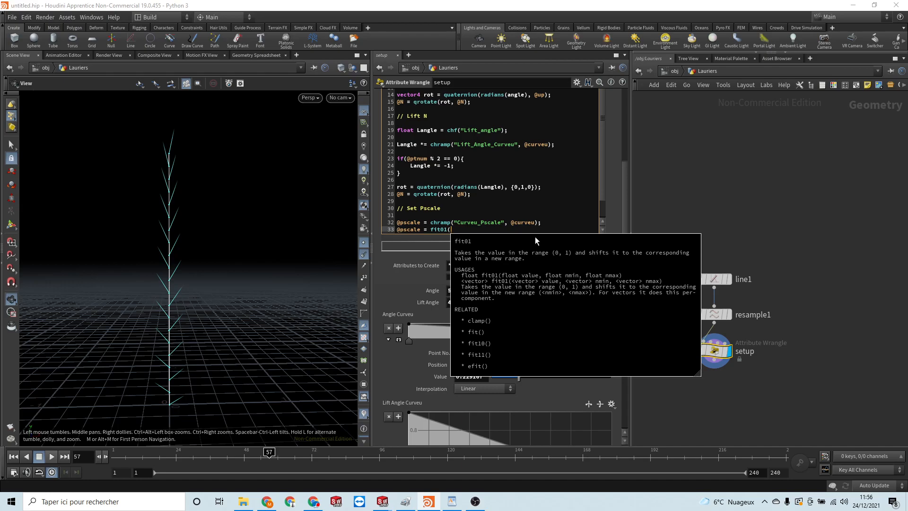
pyautogui.write('@pscale')
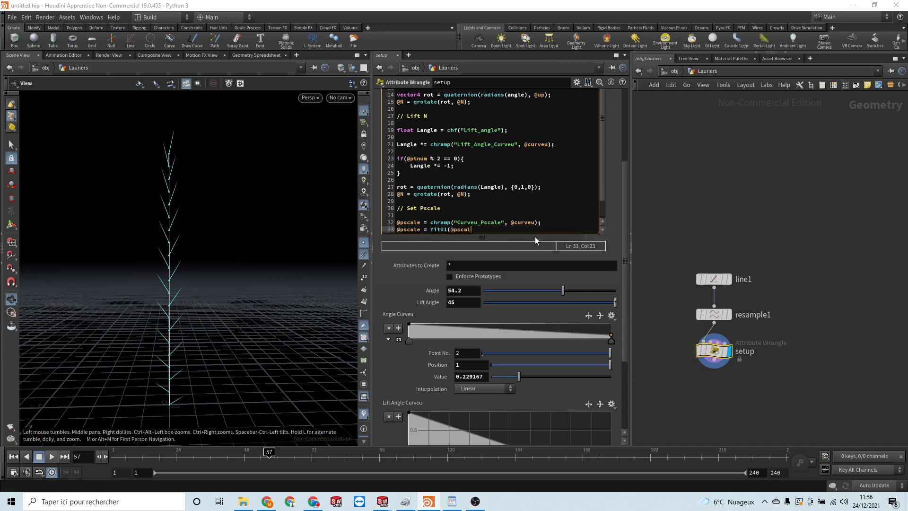
pyautogui.write(', ch')
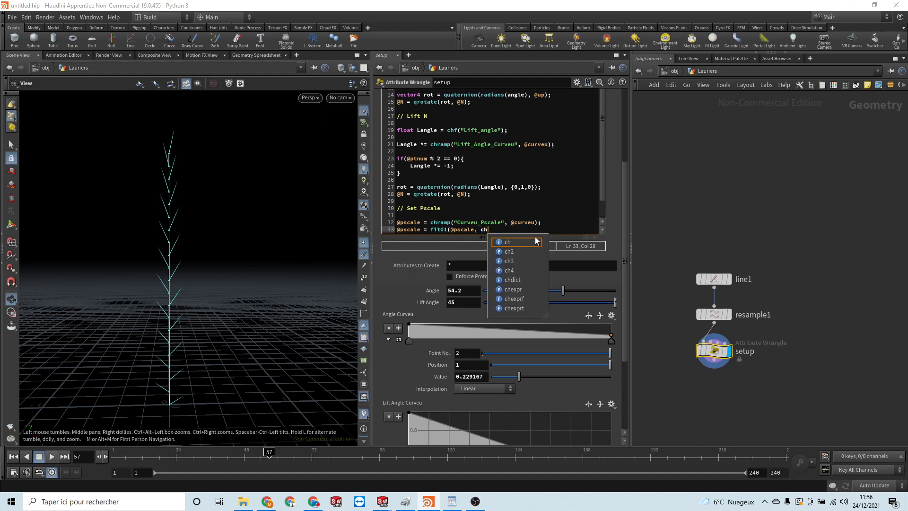
pyautogui.write('f("pscale_min')
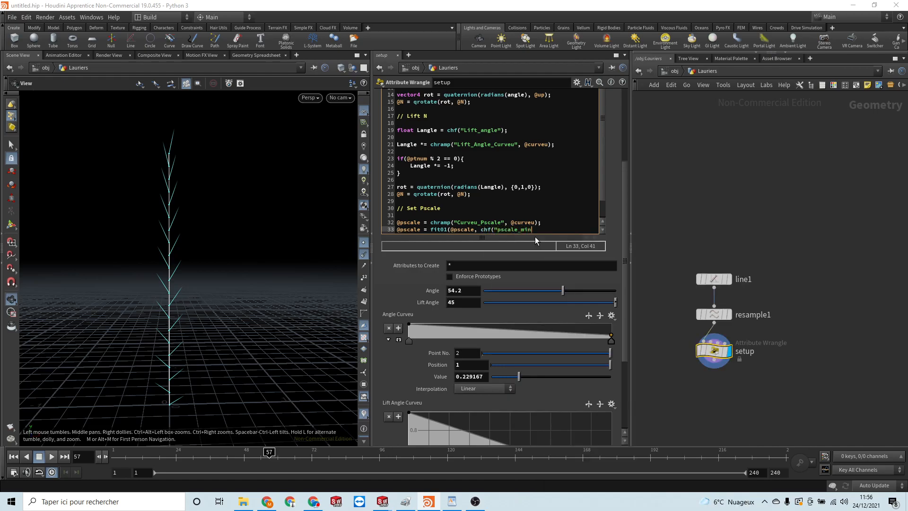
pyautogui.write('"), chf("pscale_max"));')
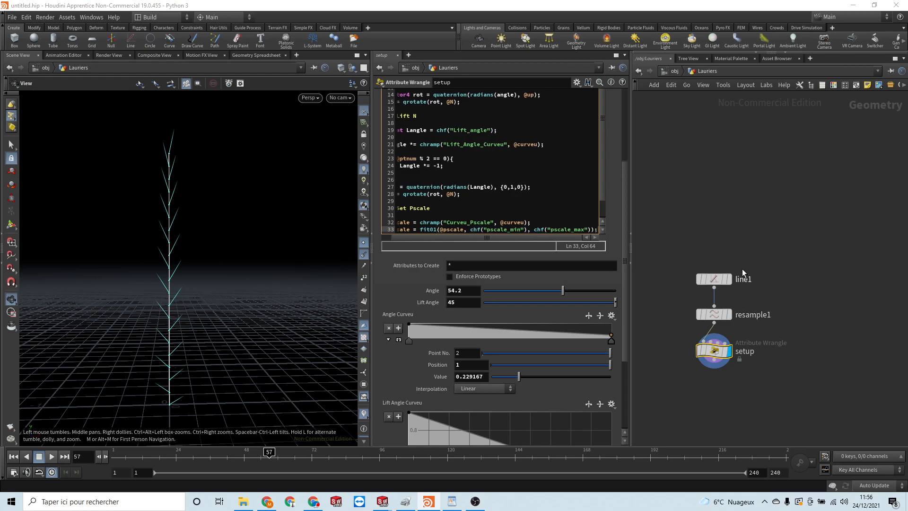
# - Widen the parameter pane and generate the Pscale Min, Pscale Max and Curveu Pscale parameters from the setup code
pyautogui.moveTo(370, 217); pyautogui.dragTo(278, 217)
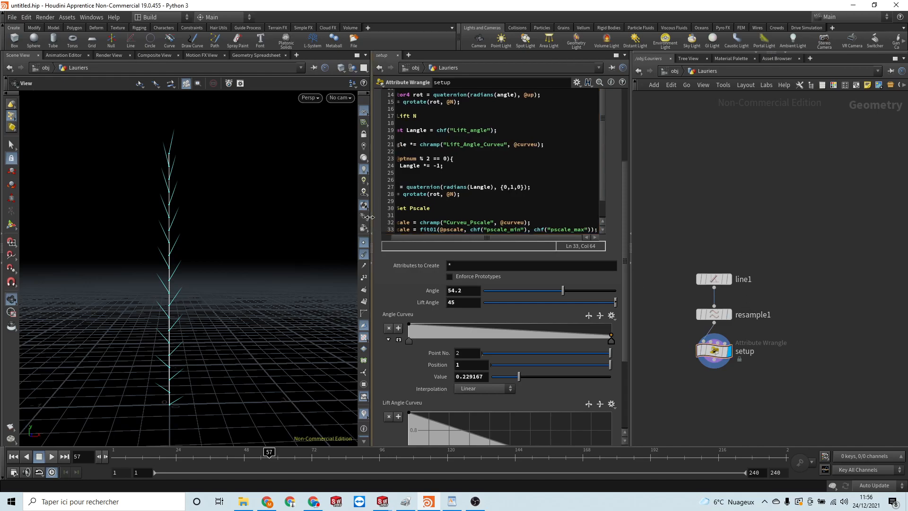
pyautogui.scroll(-2, 360, 194)
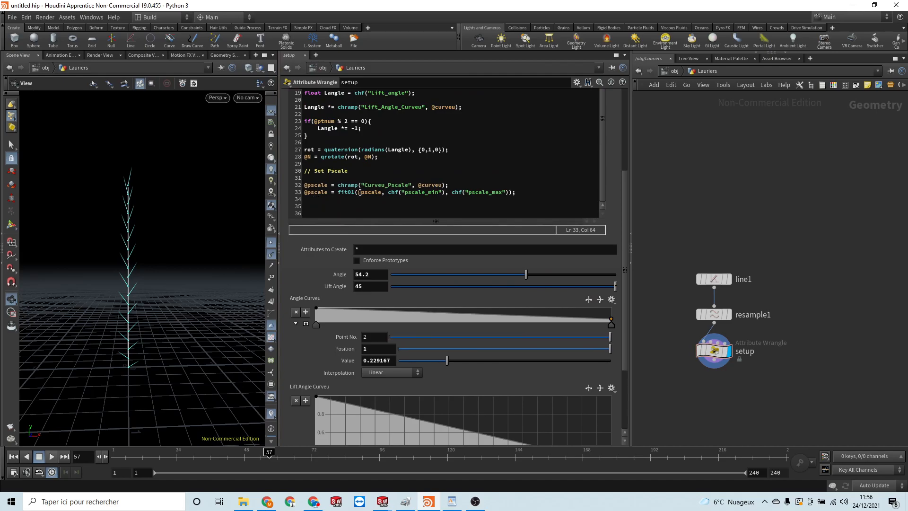
pyautogui.moveTo(625, 187); pyautogui.dragTo(644, 299)
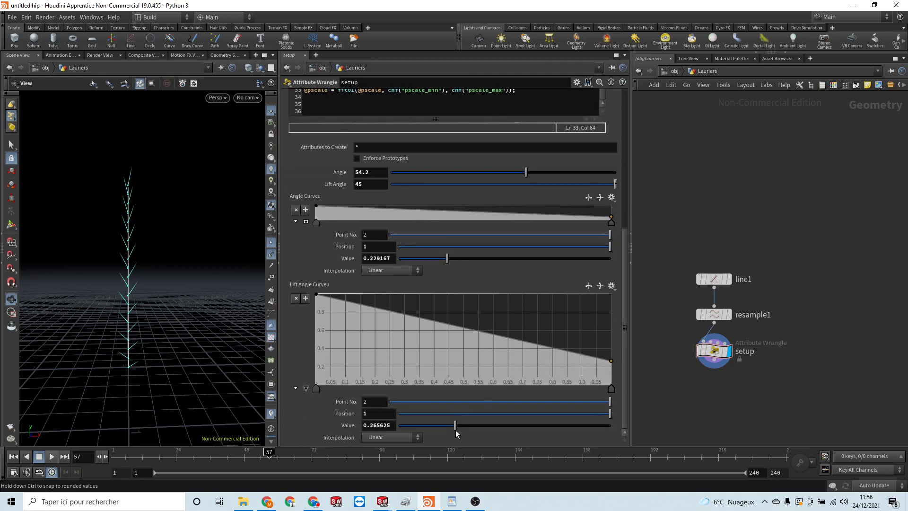
pyautogui.scroll(6, 583, 123)
pyautogui.scroll(6, 604, 142)
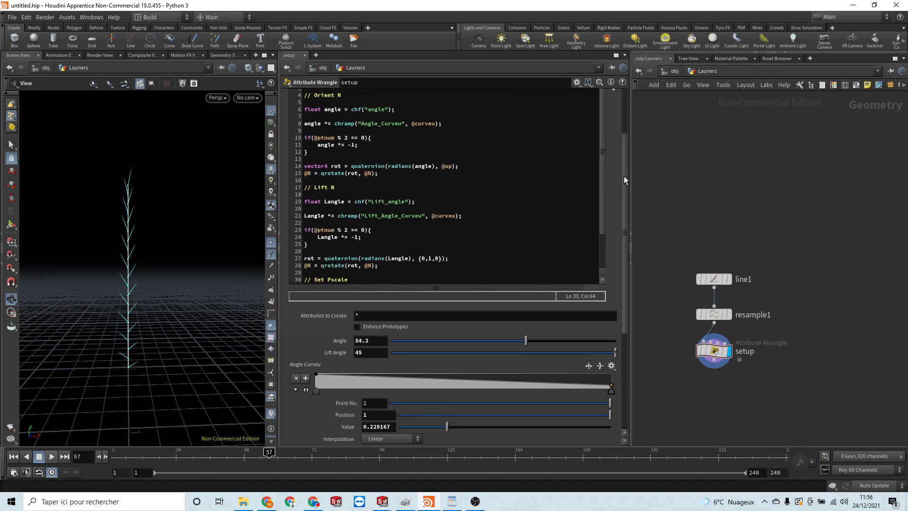
pyautogui.scroll(-10, 624, 141)
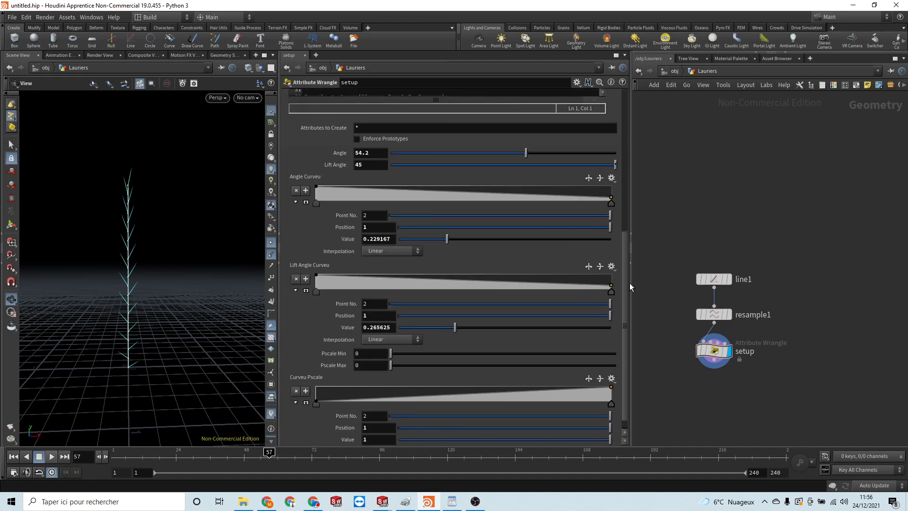
pyautogui.scroll(3, 408, 327)
pyautogui.scroll(-3, 512, 333)
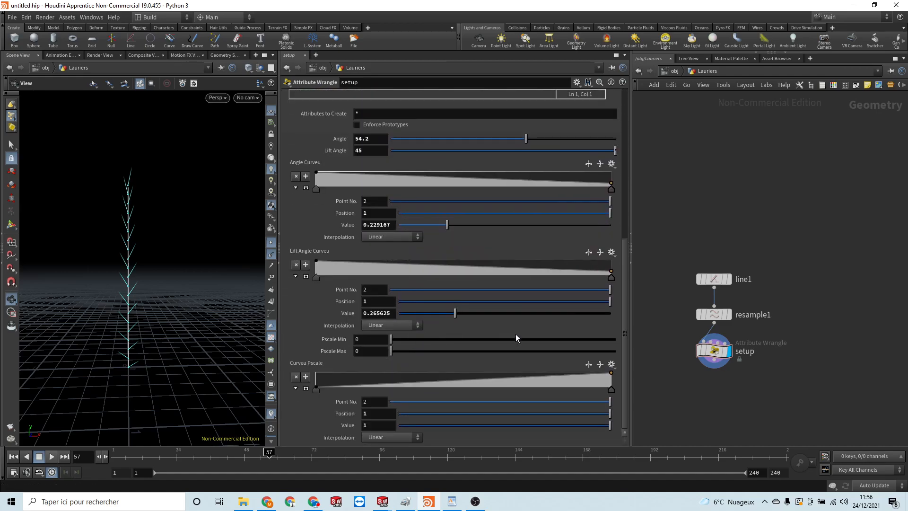
pyautogui.scroll(3, 520, 324)
pyautogui.scroll(-3, 486, 156)
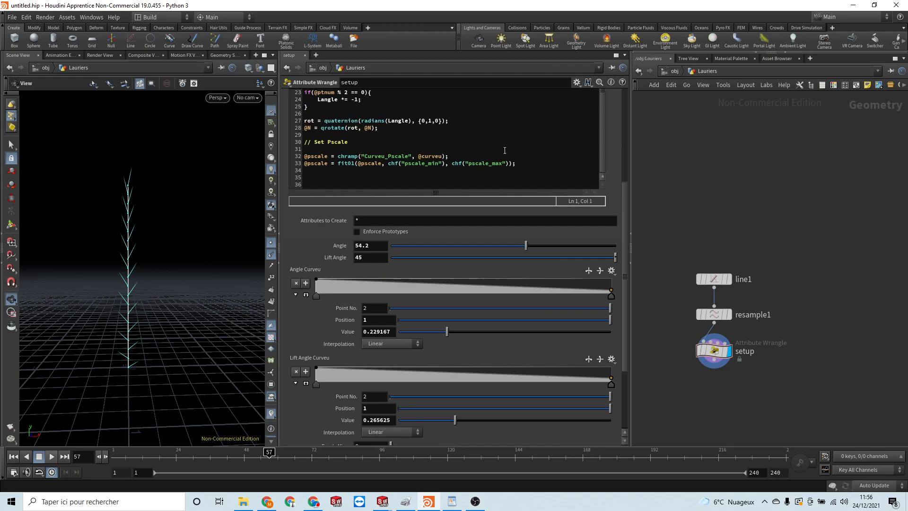
pyautogui.click(546, 164)
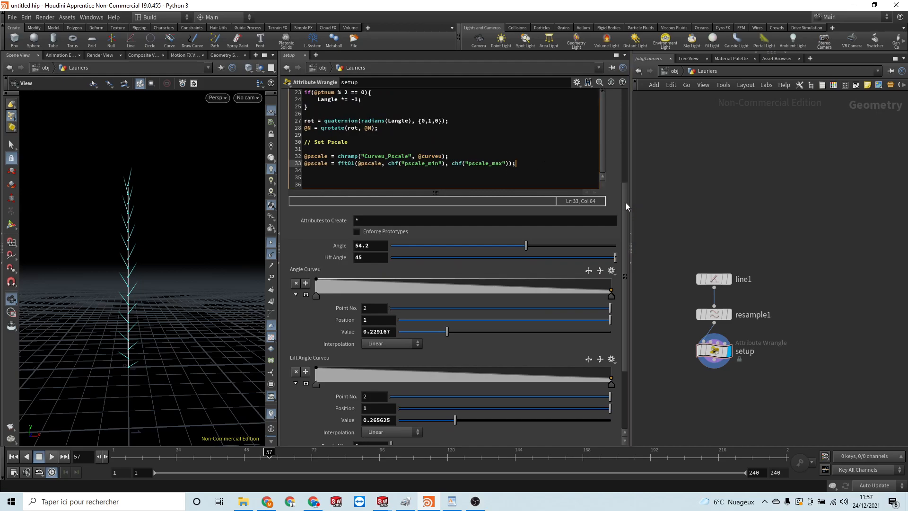
pyautogui.scroll(5, 626, 203)
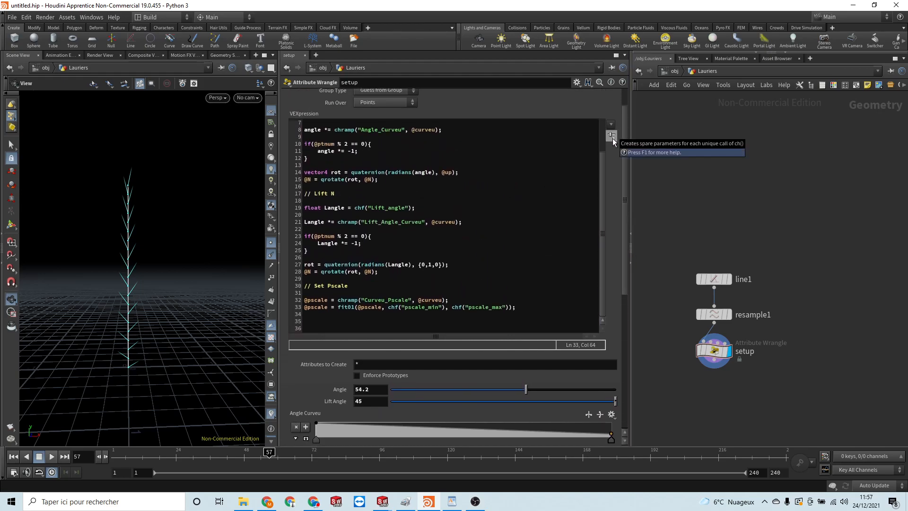
pyautogui.click(612, 137)
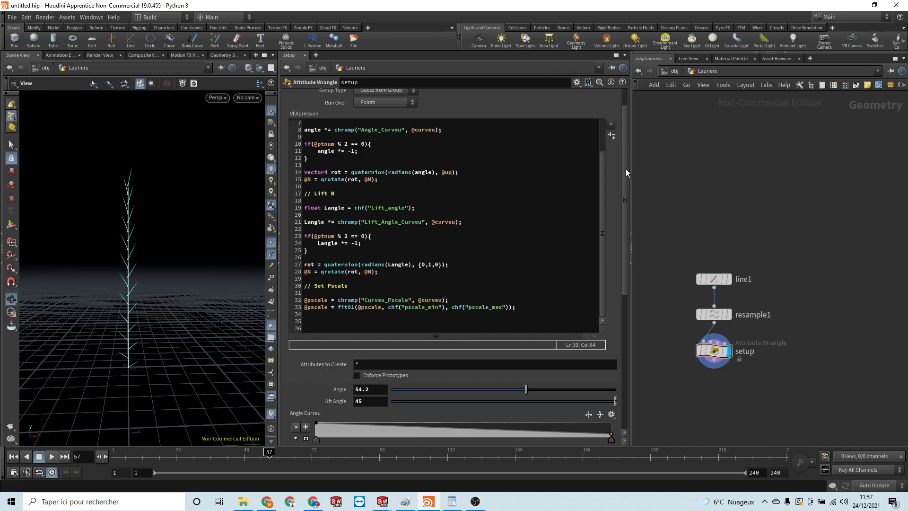
pyautogui.moveTo(625, 169); pyautogui.dragTo(614, 363)
pyautogui.scroll(2, 484, 378)
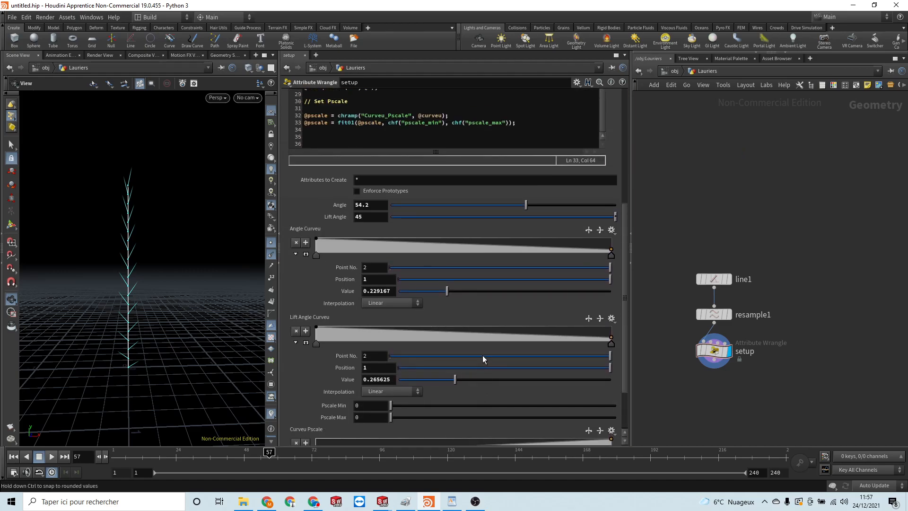
pyautogui.scroll(2, 482, 355)
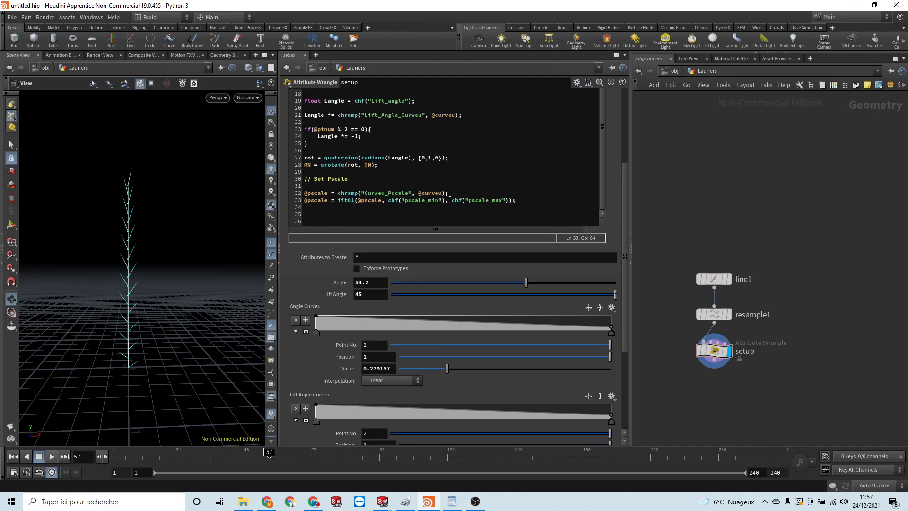
# - In the setup node's parameter interface, move the Angle Curveu ramp directly below the Angle parameter
pyautogui.click(339, 207)
pyautogui.click(396, 200)
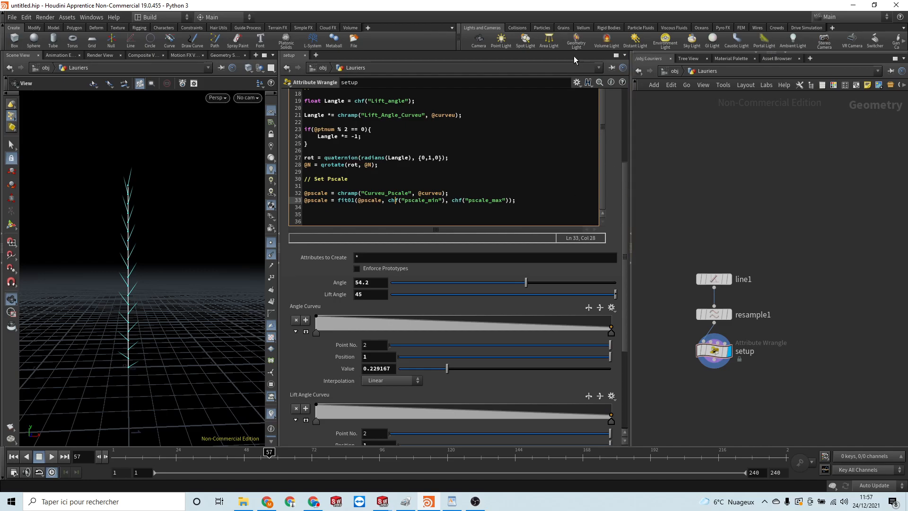
pyautogui.click(577, 83)
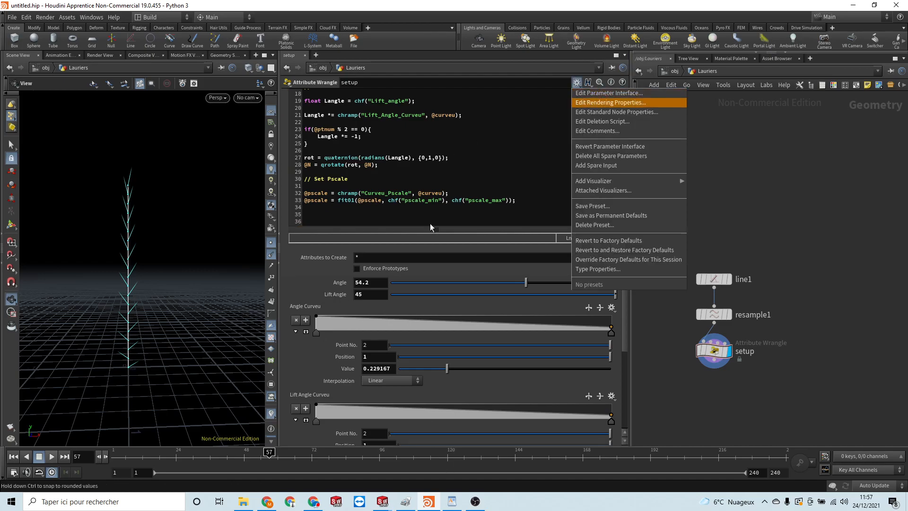
pyautogui.click(631, 94)
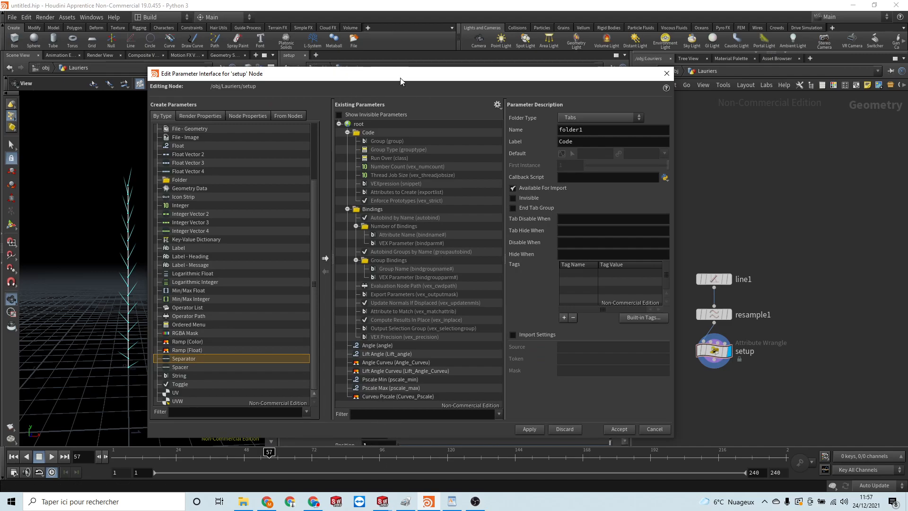
pyautogui.moveTo(400, 80); pyautogui.dragTo(365, 53)
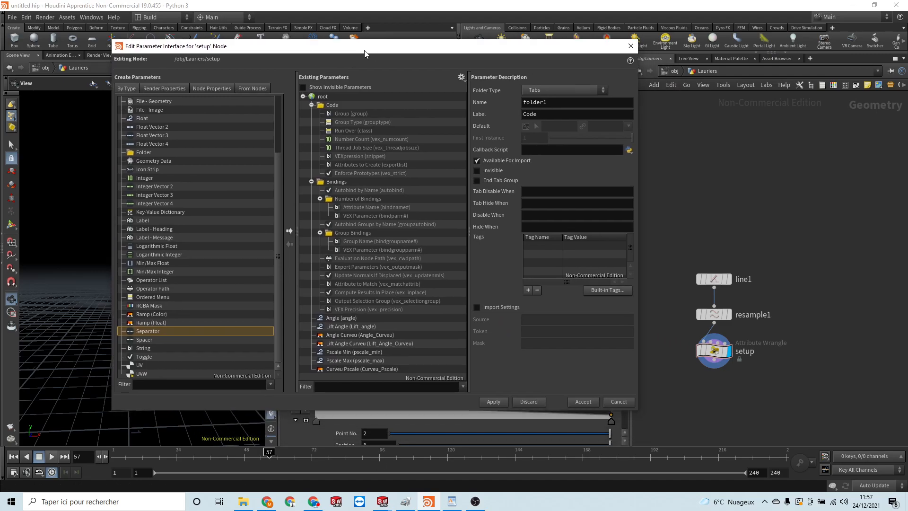
pyautogui.click(330, 343)
pyautogui.click(330, 335)
pyautogui.moveTo(331, 335); pyautogui.dragTo(368, 323)
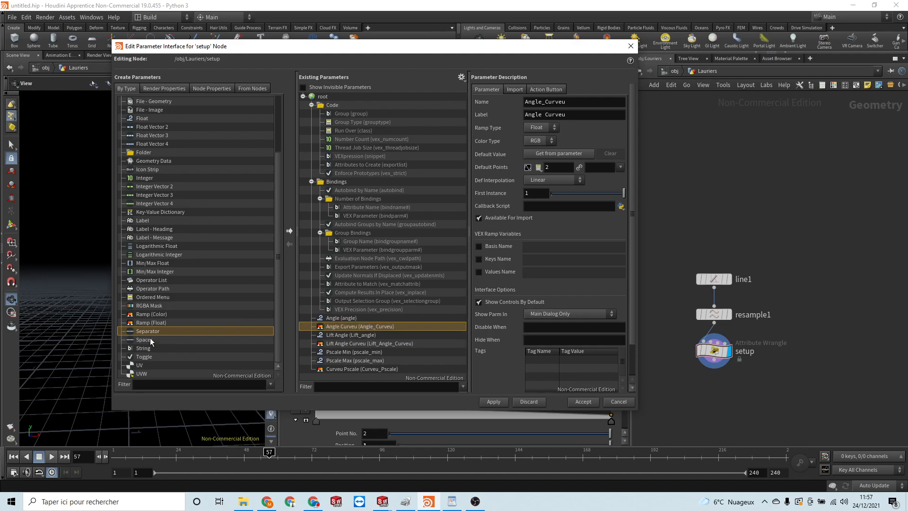
# - Insert a spacer above Lift Angle and a separator above Pscale Min, and accept the parameter interface changes
pyautogui.moveTo(144, 339); pyautogui.dragTo(419, 331)
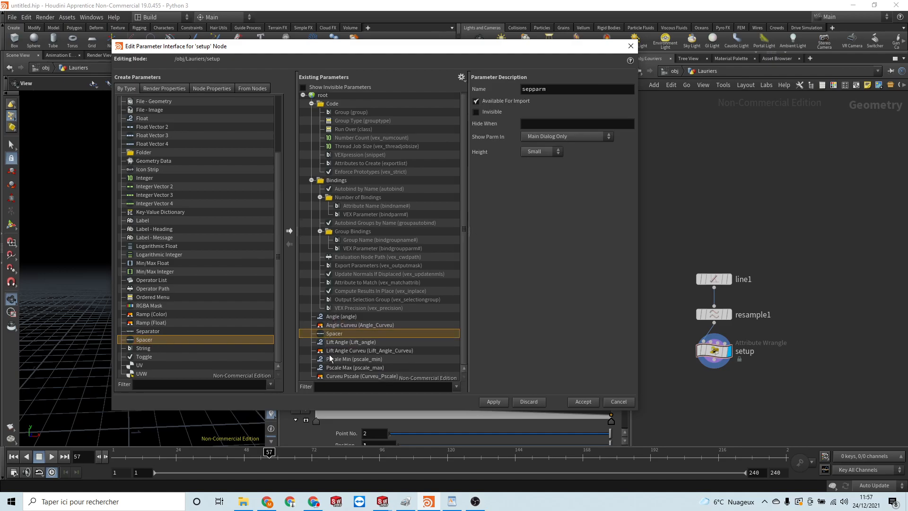
pyautogui.click(350, 351)
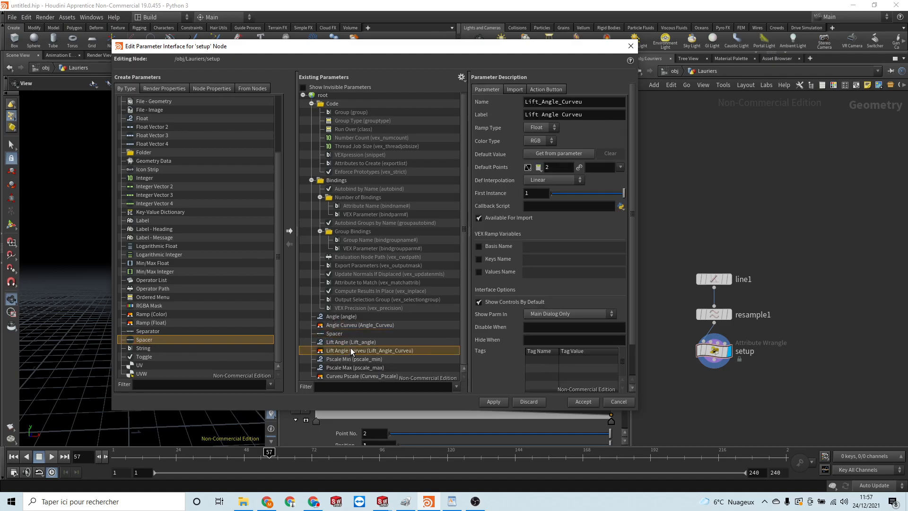
pyautogui.moveTo(142, 331); pyautogui.dragTo(357, 355)
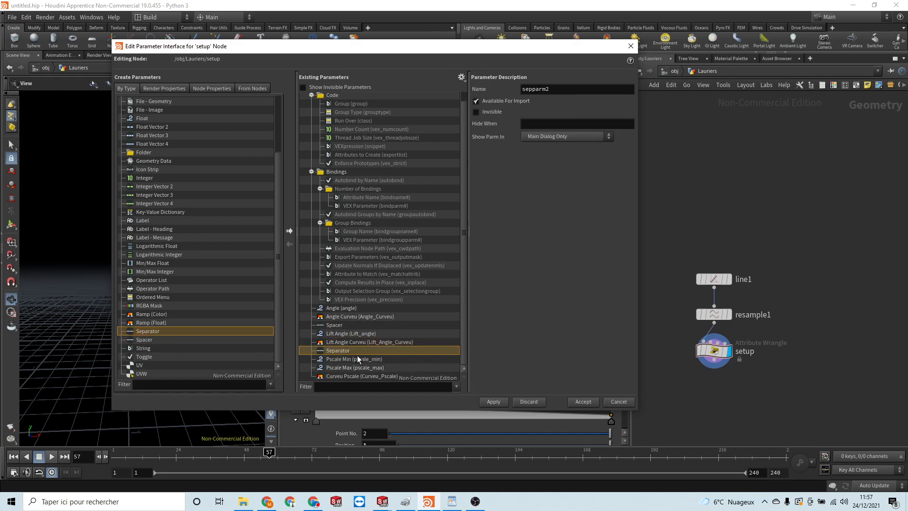
pyautogui.click(494, 402)
pyautogui.click(583, 401)
pyautogui.moveTo(622, 192); pyautogui.dragTo(646, 373)
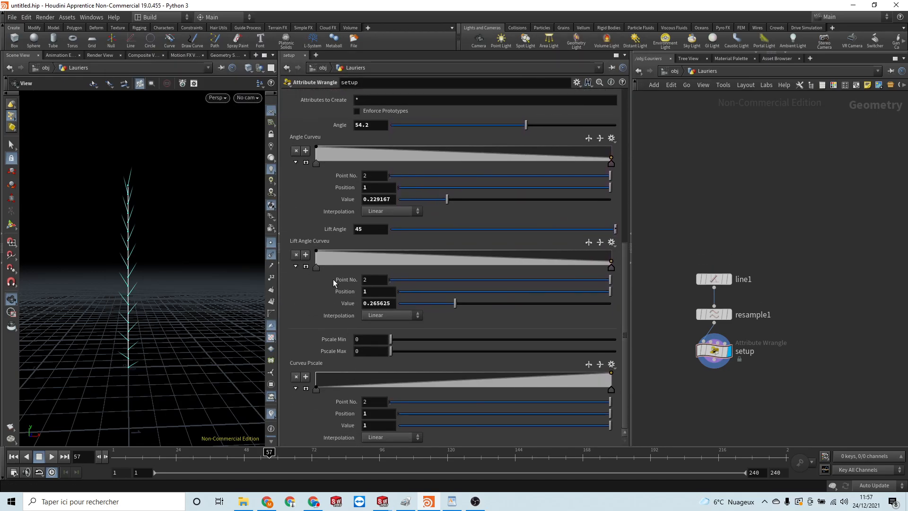
# - Lower the Angle to 37.7 and the Lift Angle to 0.385
pyautogui.scroll(2, 354, 277)
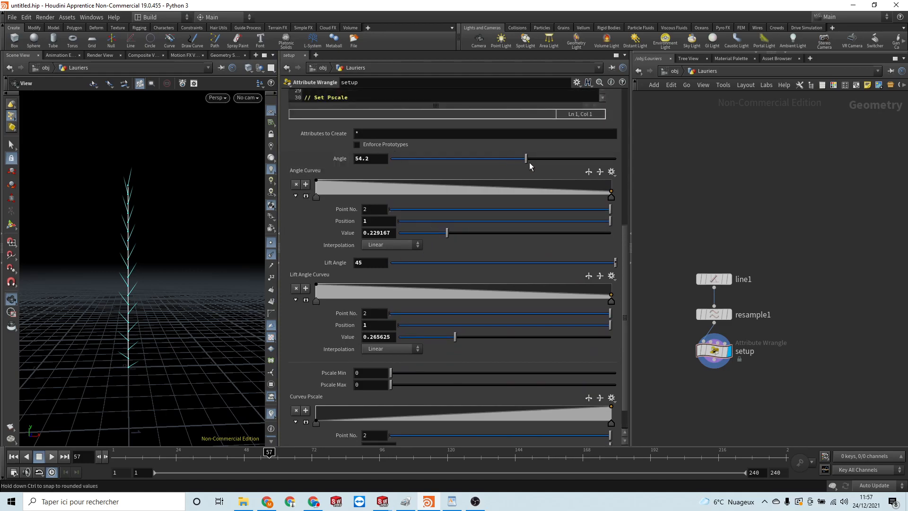
pyautogui.moveTo(523, 159); pyautogui.dragTo(486, 164)
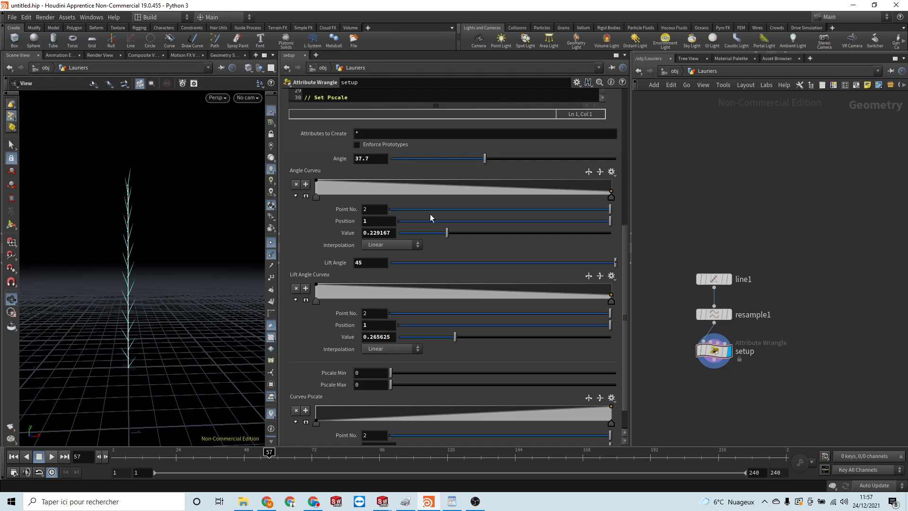
pyautogui.moveTo(615, 263); pyautogui.dragTo(477, 263)
pyautogui.middleClick(376, 263)
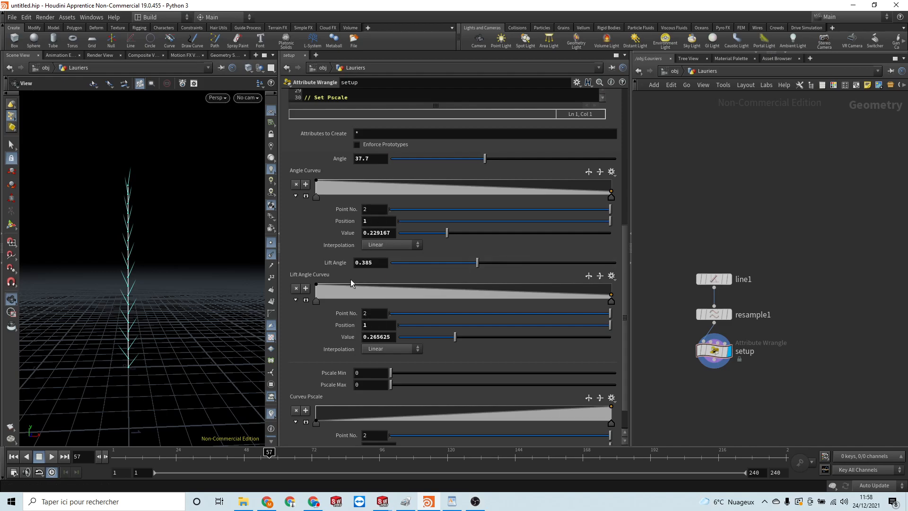
# - In the setup node's parameter interface, set the Lift Angle range maximum to 90 and accept the change
pyautogui.click(578, 82)
pyautogui.click(597, 94)
pyautogui.scroll(-1, 355, 326)
pyautogui.click(341, 342)
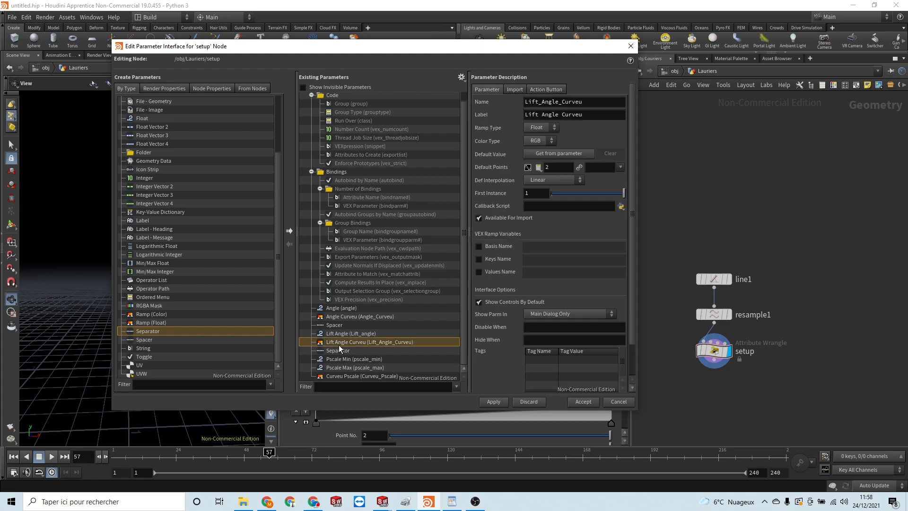
pyautogui.scroll(-2, 535, 245)
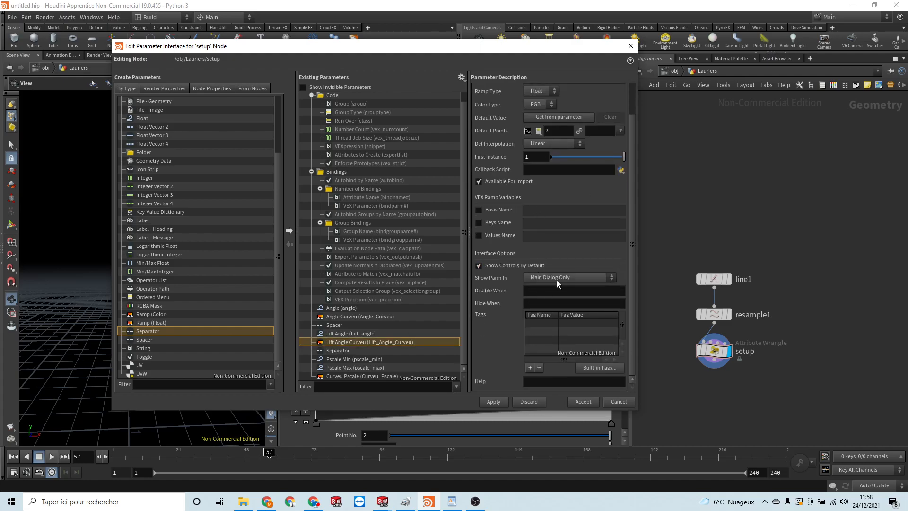
pyautogui.click(337, 334)
pyautogui.doubleClick(585, 240)
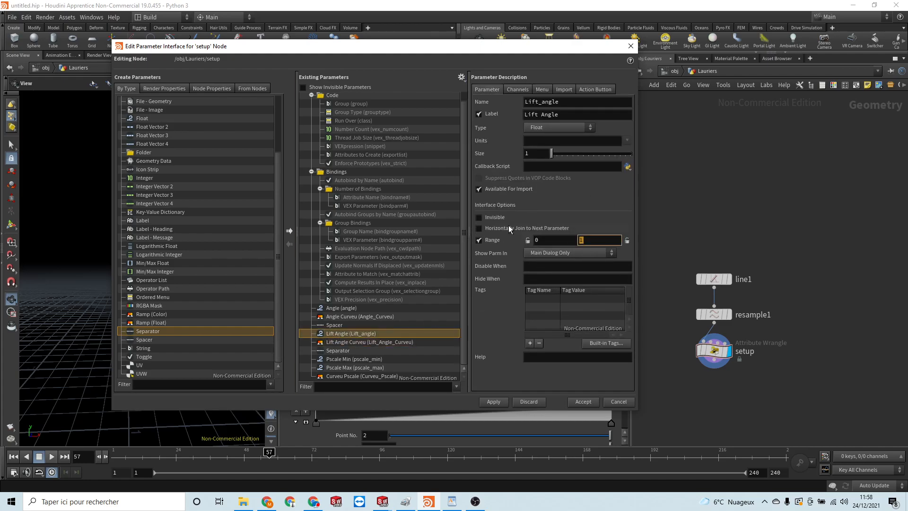
pyautogui.write('90')
pyautogui.click(583, 402)
# - Raise the Lift Angle to 47.7 and check the normals along the stem
pyautogui.moveTo(627, 182); pyautogui.dragTo(630, 320)
pyautogui.moveTo(393, 261); pyautogui.dragTo(488, 291)
pyautogui.moveTo(127, 290); pyautogui.dragTo(257, 281)
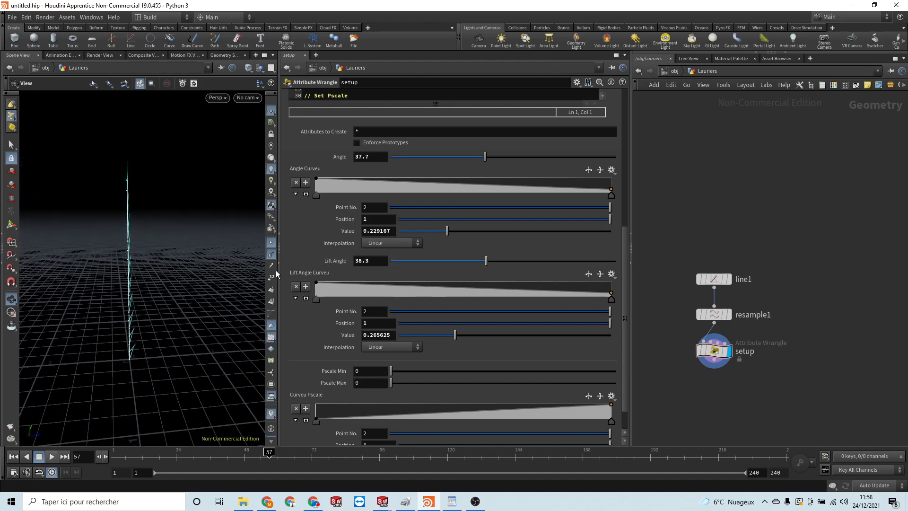
pyautogui.moveTo(486, 261); pyautogui.dragTo(510, 260)
pyautogui.scroll(-2, 624, 253)
pyautogui.moveTo(186, 257); pyautogui.dragTo(132, 250)
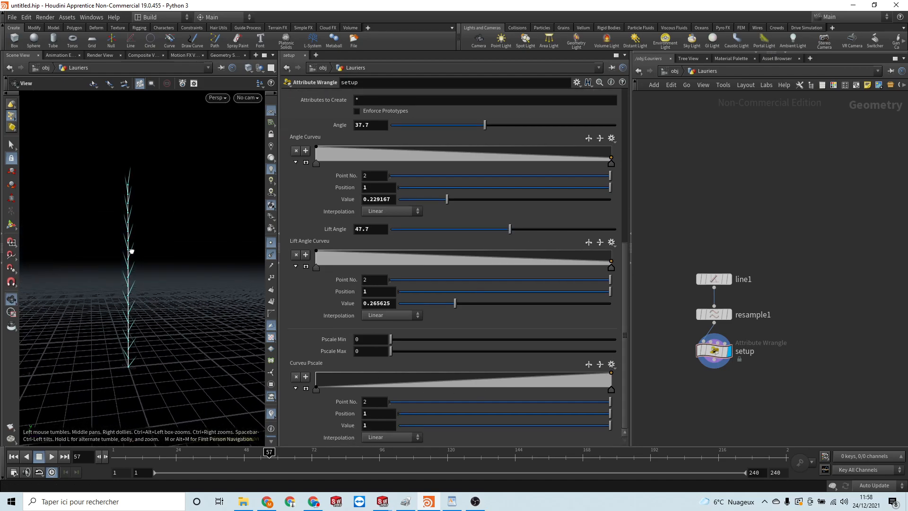
# - Set Pscale Min to 0.1 and Pscale Max to 0.4 on the setup node
pyautogui.click(383, 342)
pyautogui.write('.1')
pyautogui.press('Tab')
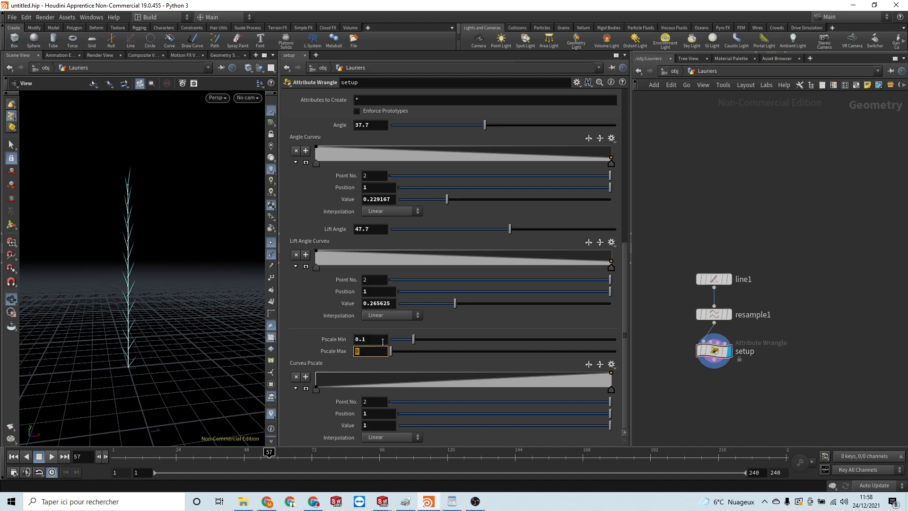
pyautogui.write('.45')
pyautogui.press('Return')
pyautogui.press('BackSpace')
pyautogui.press('Return')
pyautogui.moveTo(203, 330); pyautogui.dragTo(173, 327)
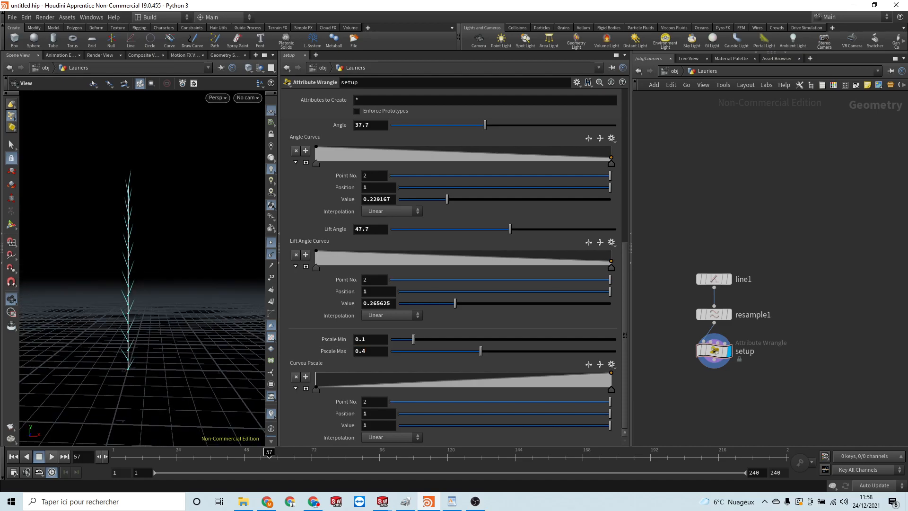
pyautogui.moveTo(87, 174); pyautogui.dragTo(108, 288)
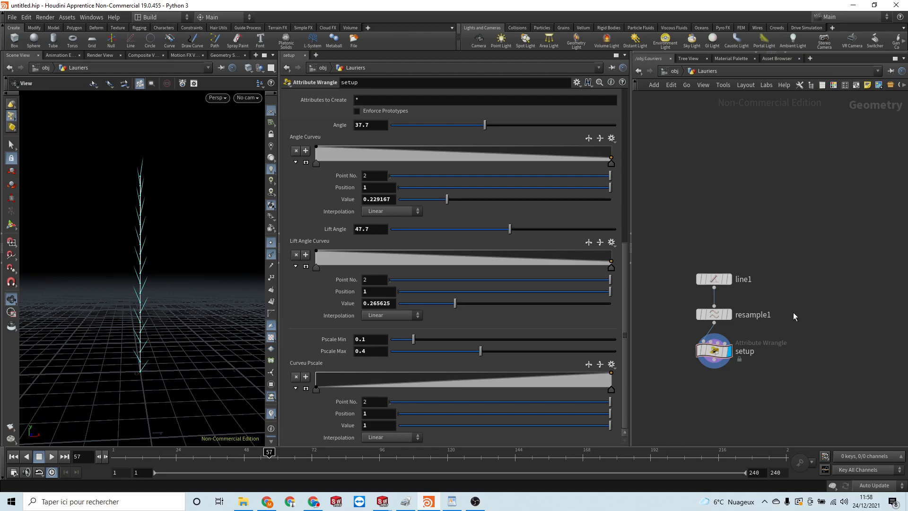
# - Add a Grid node beside the line chain and set its size to 1 by 1
pyautogui.press('h')
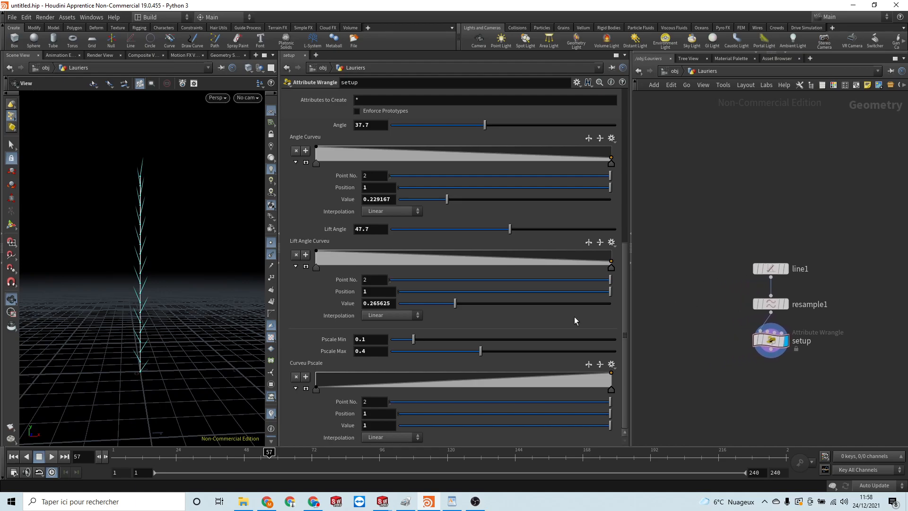
pyautogui.moveTo(659, 312); pyautogui.dragTo(696, 295, button='middle')
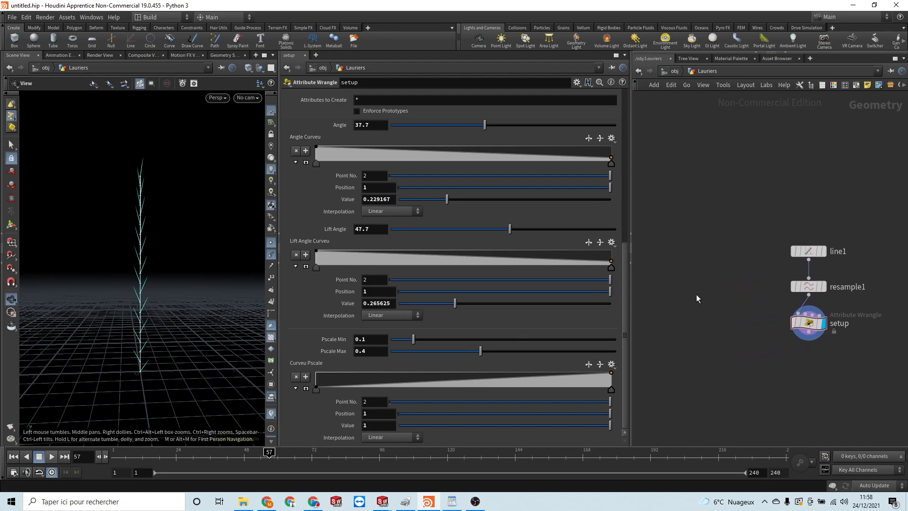
pyautogui.press('Tab')
pyautogui.write('grid')
pyautogui.press('Return')
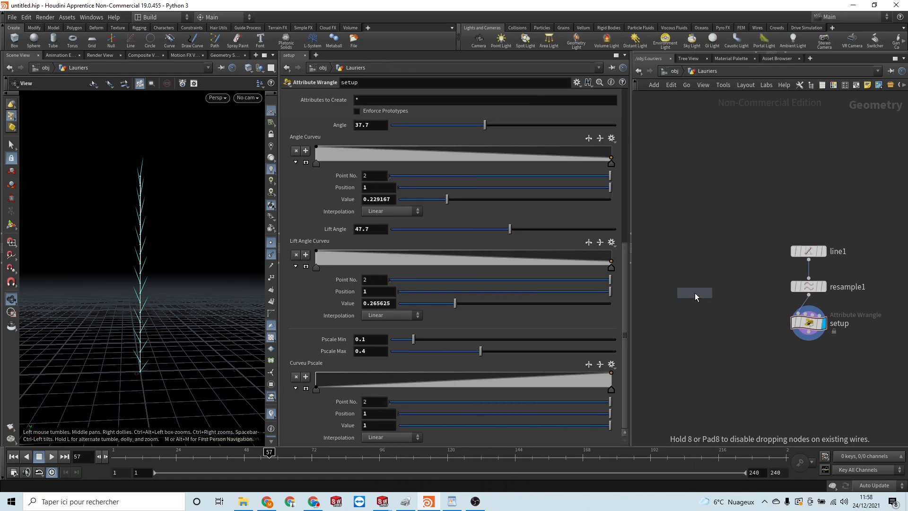
pyautogui.click(689, 287)
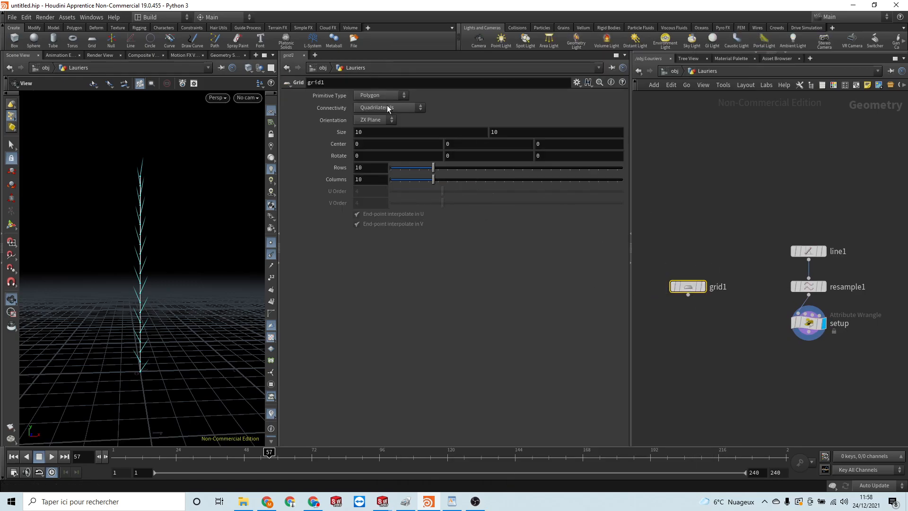
pyautogui.click(405, 134)
pyautogui.press('BackSpace')
pyautogui.press('Tab')
pyautogui.write('1')
pyautogui.press('Return')
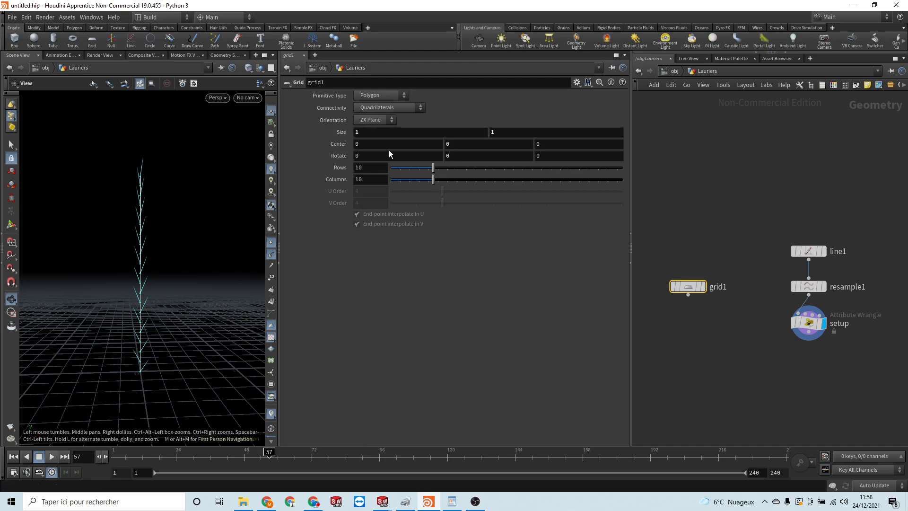
# - Rotate the grid 45 degrees around Y, set its rows and columns to 2, and display it
pyautogui.click(480, 154)
pyautogui.write('45')
pyautogui.press('Return')
pyautogui.doubleClick(370, 168)
pyautogui.write('2')
pyautogui.doubleClick(373, 180)
pyautogui.write('2')
pyautogui.press('Return')
pyautogui.click(703, 287)
pyautogui.moveTo(113, 286); pyautogui.dragTo(160, 332)
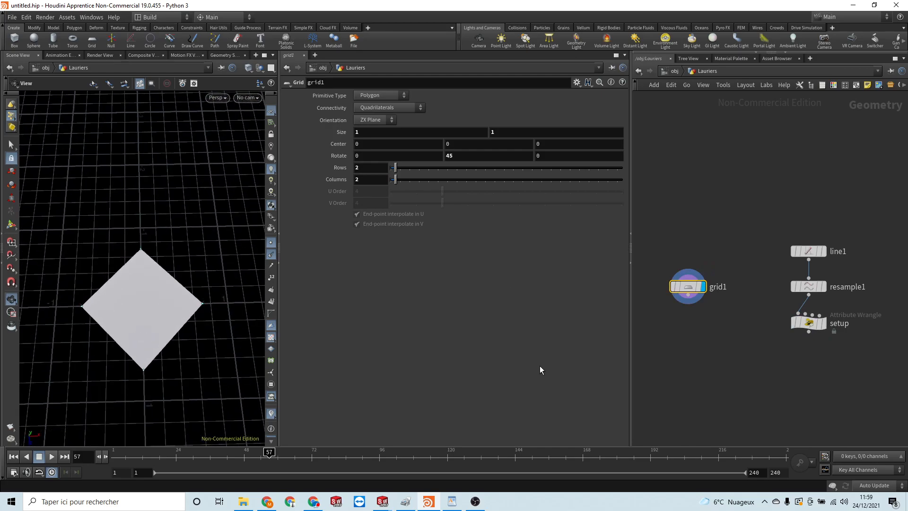
# - Append a Transform node to the grid and set its X scale to 0.5 to flatten the diamond
pyautogui.click(684, 331)
pyautogui.press('Tab')
pyautogui.write('tr')
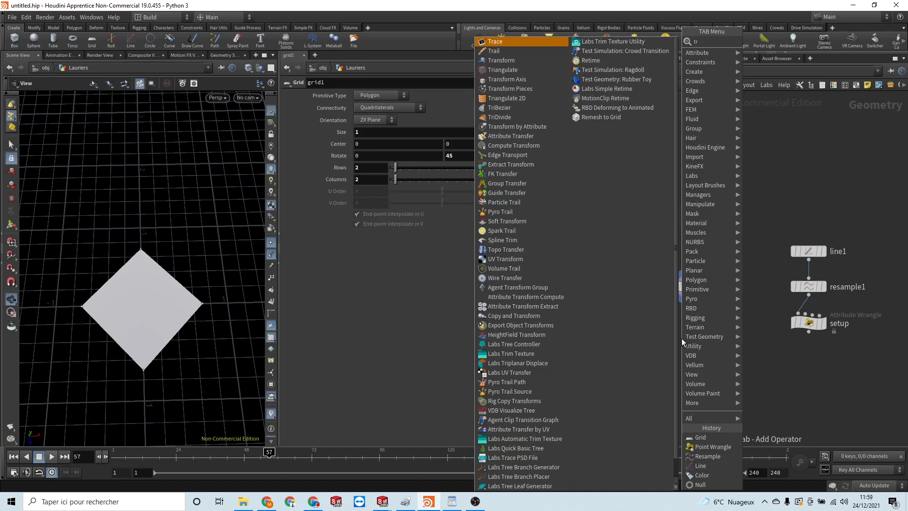
pyautogui.press('Down')
pyautogui.press('Down')
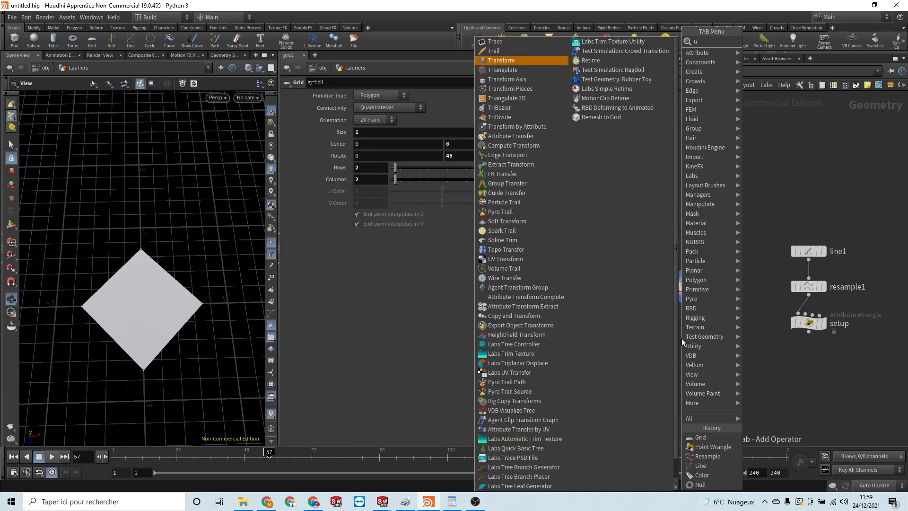
pyautogui.press('Return')
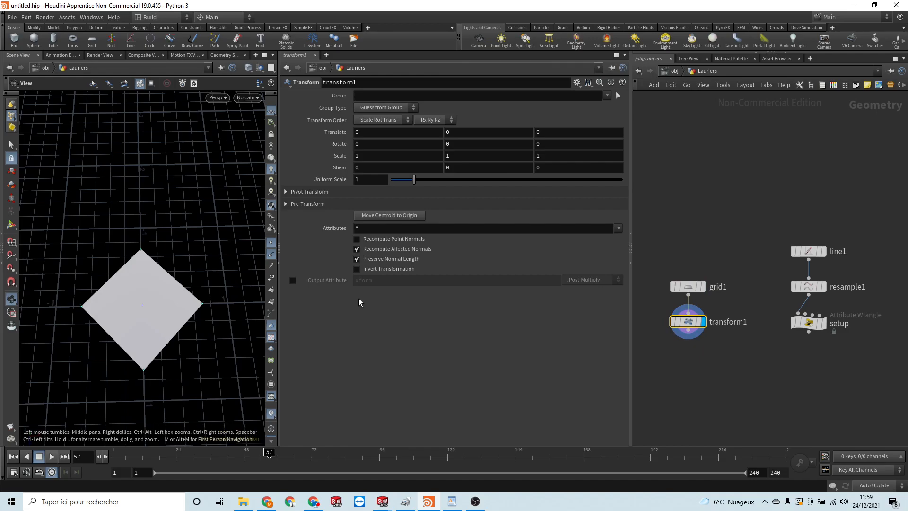
pyautogui.click(538, 157)
pyautogui.moveTo(163, 310)
pyautogui.mouseDown()
pyautogui.moveTo(183, 304)
pyautogui.moveTo(140, 290)
pyautogui.moveTo(156, 296)
pyautogui.mouseUp()
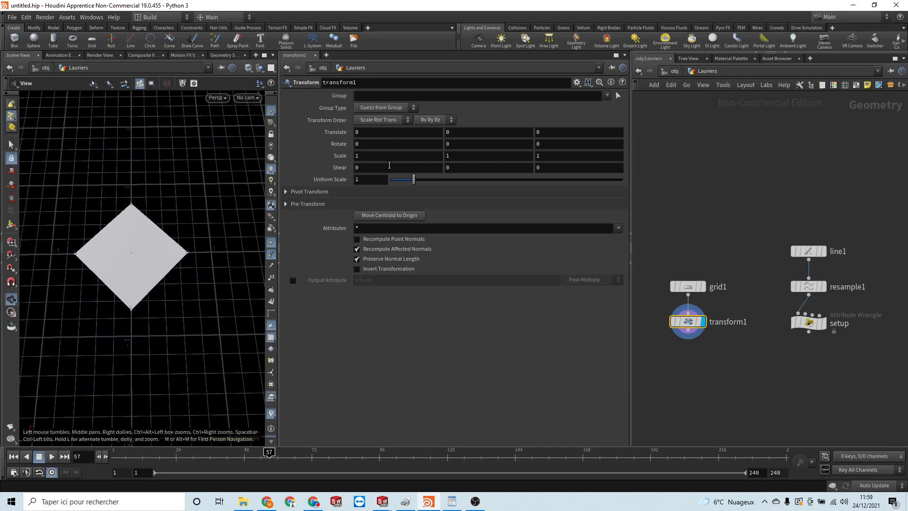
pyautogui.click(359, 156)
pyautogui.write('0.5')
pyautogui.press('Return')
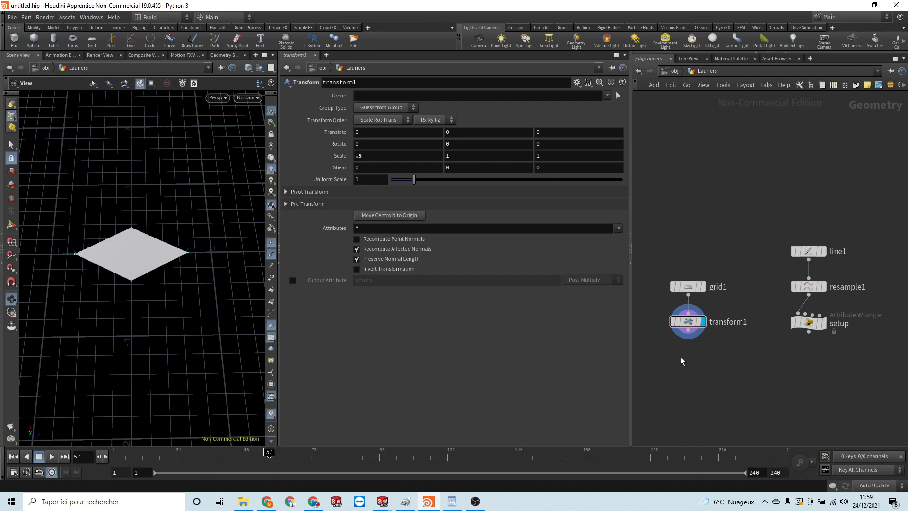
# - Append a PolyBevel node with group type Points, targeting the diamond's two blunt corners, points 0 and 3
pyautogui.press('Tab')
pyautogui.write('beve')
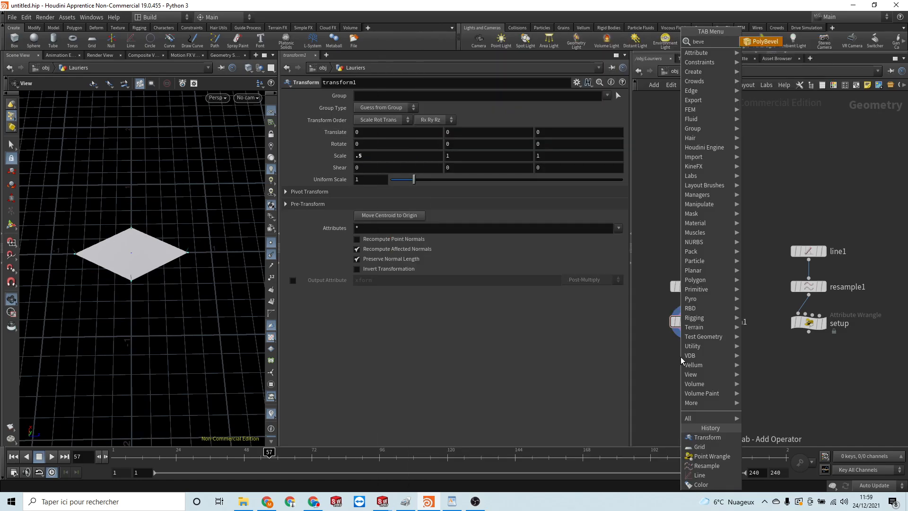
pyautogui.press('Return')
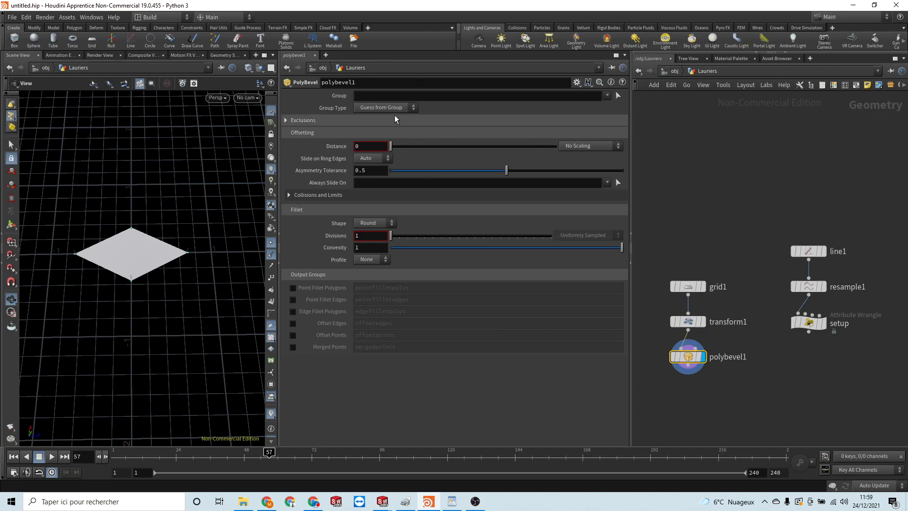
pyautogui.click(370, 107)
pyautogui.click(376, 127)
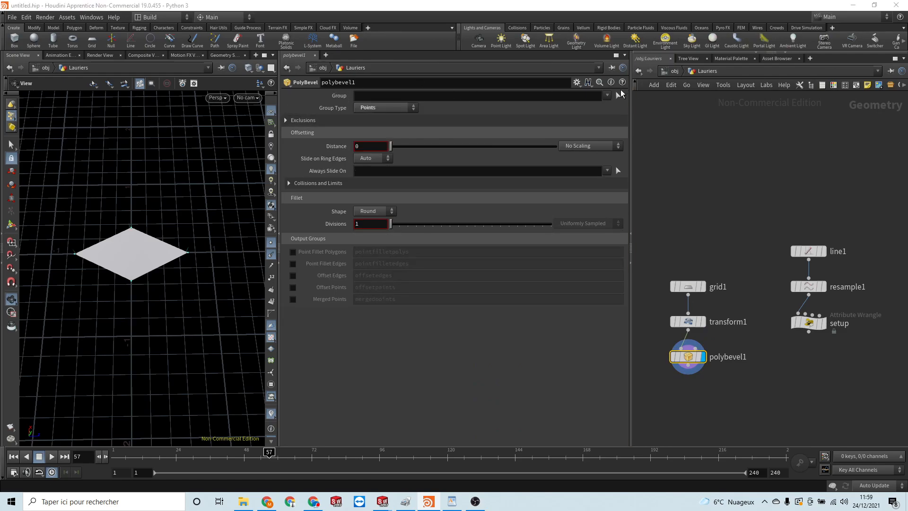
pyautogui.moveTo(118, 195); pyautogui.dragTo(148, 313)
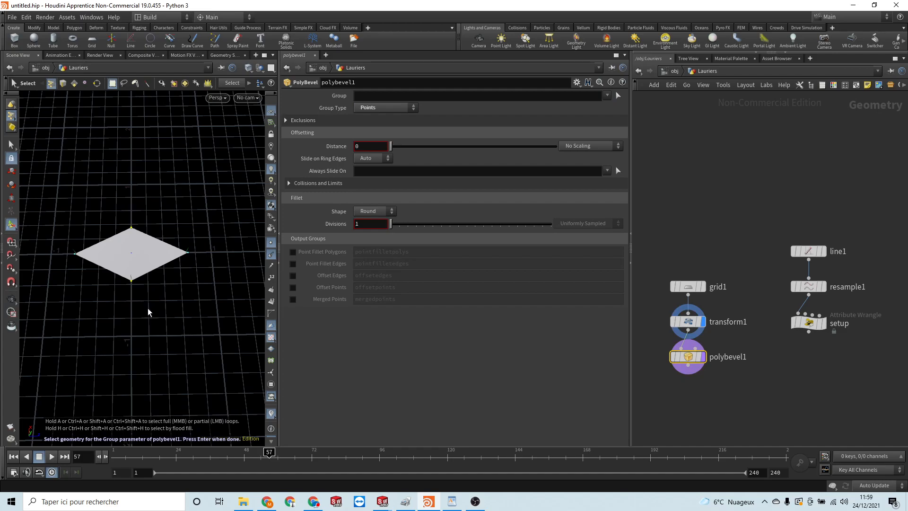
pyautogui.press('Return')
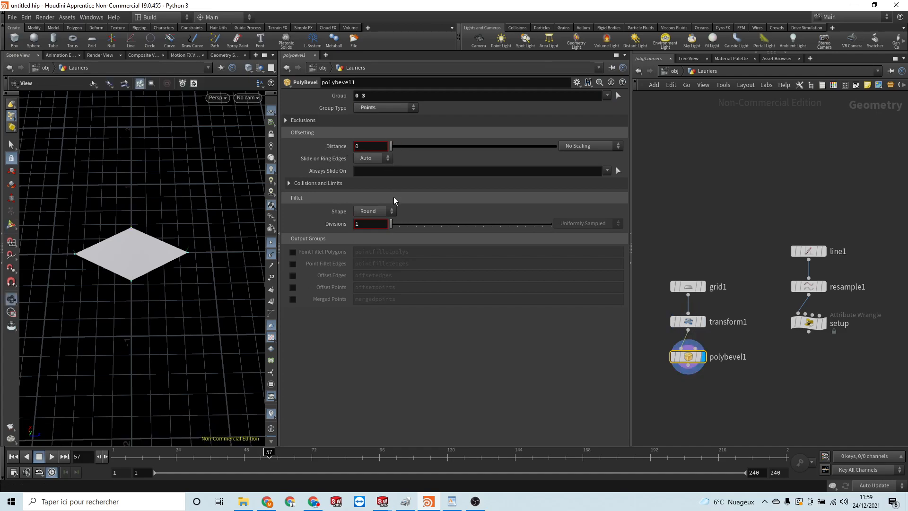
# - Round the beveled corners into a leaf shape with 5 divisions and a distance of 0.32
pyautogui.moveTo(388, 146); pyautogui.dragTo(420, 146)
pyautogui.moveTo(396, 226); pyautogui.dragTo(425, 239)
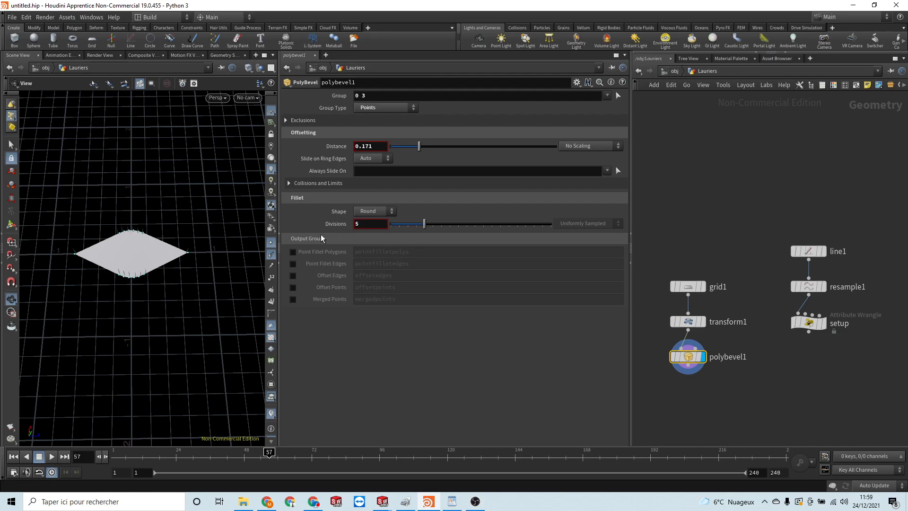
pyautogui.moveTo(419, 146); pyautogui.dragTo(443, 146)
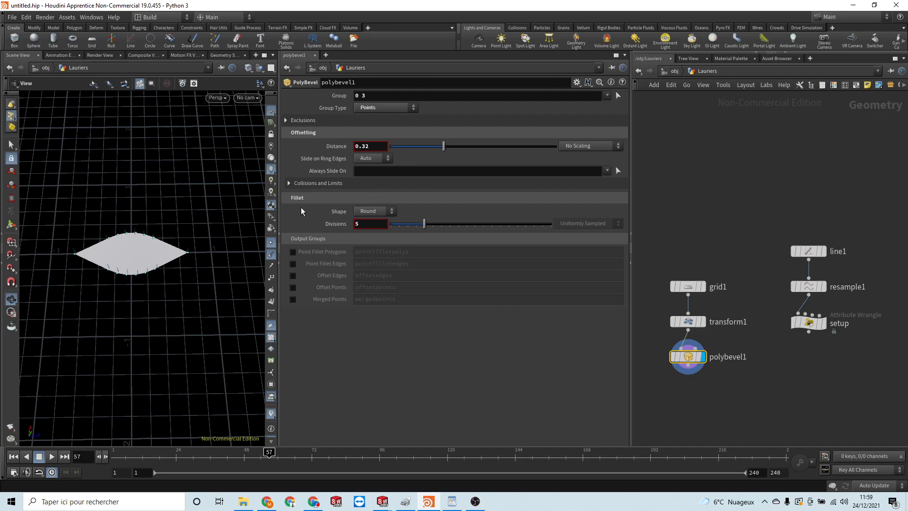
# - Turn off the display of points and point normals in the viewport
pyautogui.click(272, 245)
pyautogui.click(273, 256)
pyautogui.click(728, 413)
pyautogui.moveTo(727, 412); pyautogui.dragTo(720, 384, button='middle')
pyautogui.scroll(-1, 721, 384)
pyautogui.moveTo(221, 240); pyautogui.dragTo(205, 292, button='middle')
pyautogui.moveTo(205, 292); pyautogui.dragTo(152, 306)
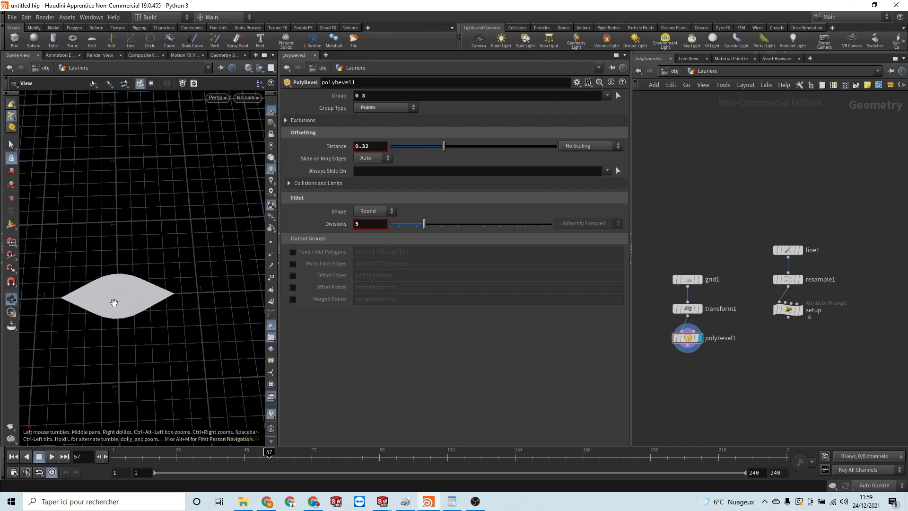
# - Append a Match Size node to the bevel, justifying with Location and Size and with Justify Z set to Min
pyautogui.moveTo(732, 372); pyautogui.dragTo(727, 324, button='middle')
pyautogui.press('Tab')
pyautogui.write('matsi')
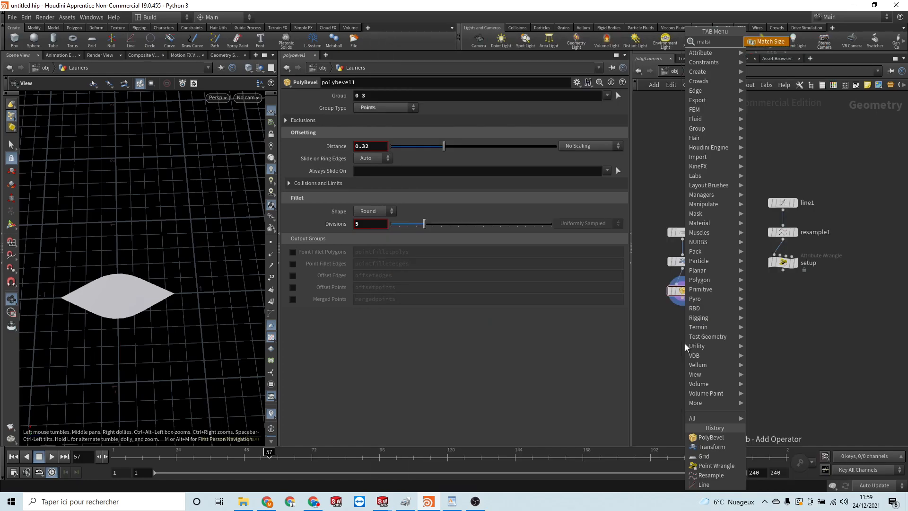
pyautogui.press('Return')
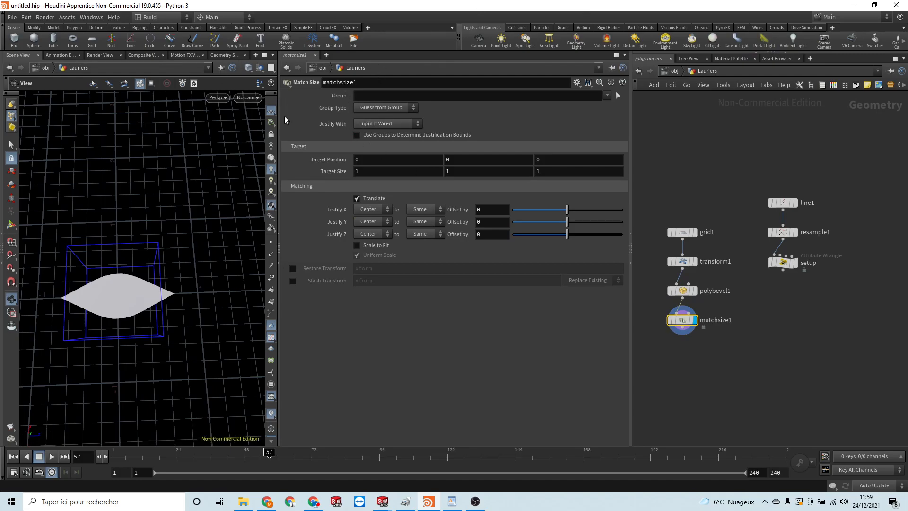
pyautogui.click(371, 125)
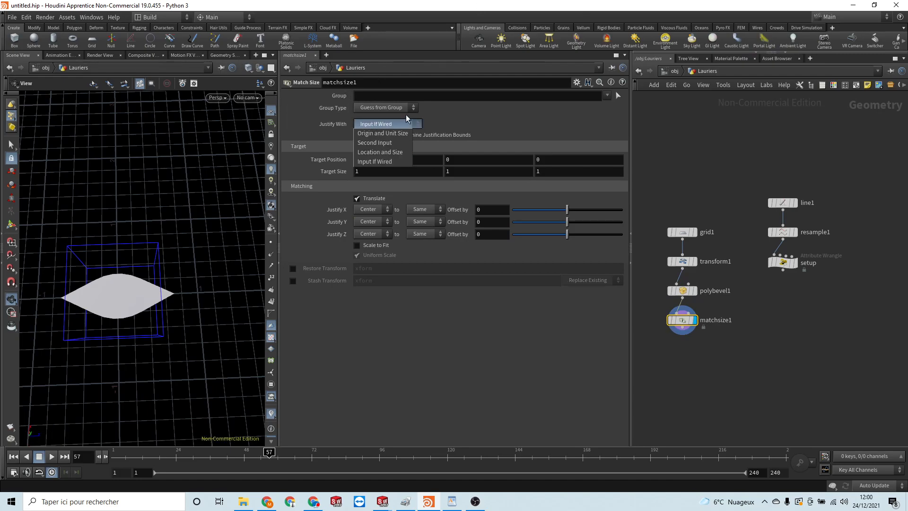
pyautogui.click(381, 152)
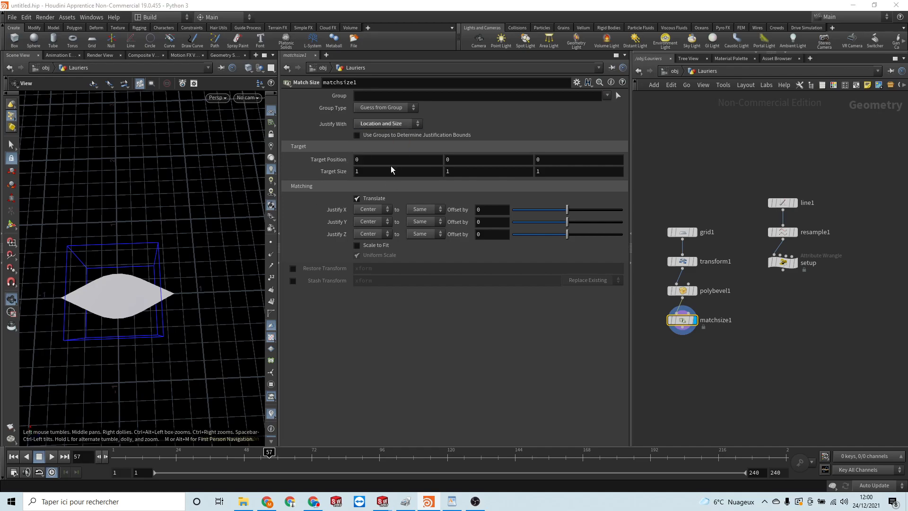
pyautogui.click(381, 125)
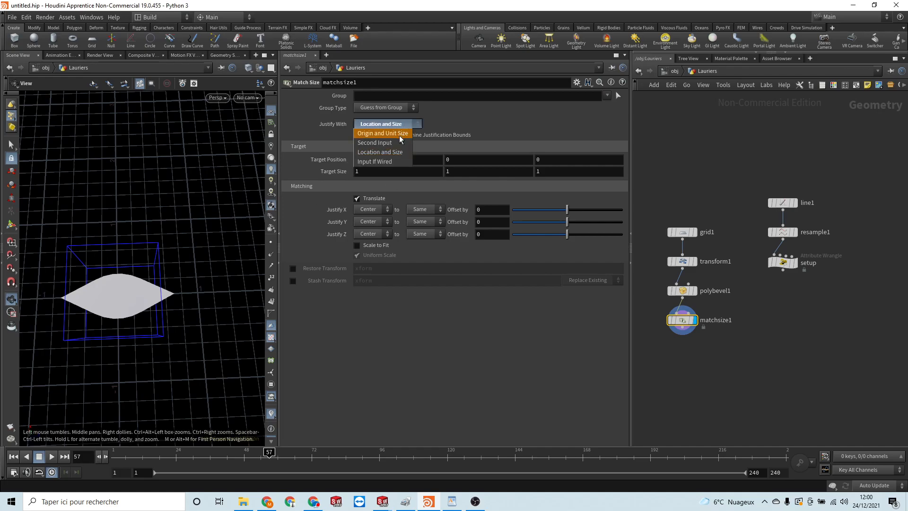
pyautogui.click(385, 152)
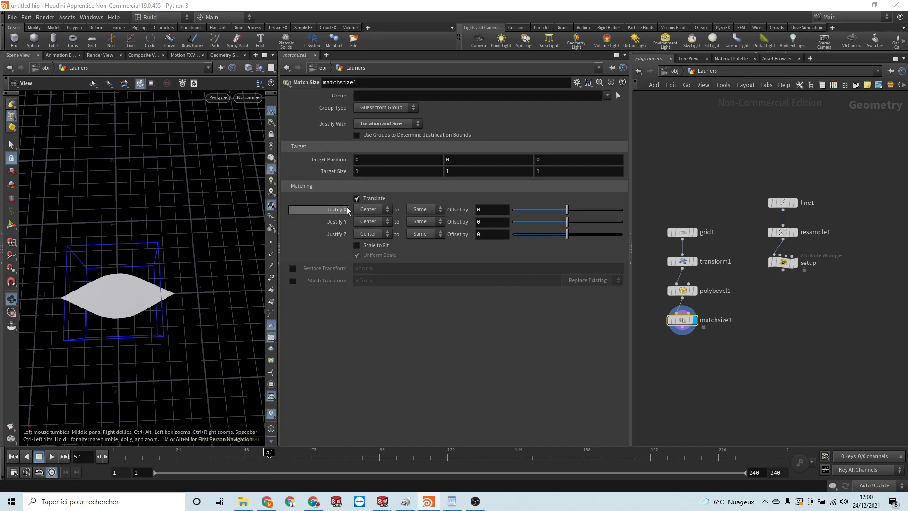
pyautogui.click(383, 235)
pyautogui.click(366, 253)
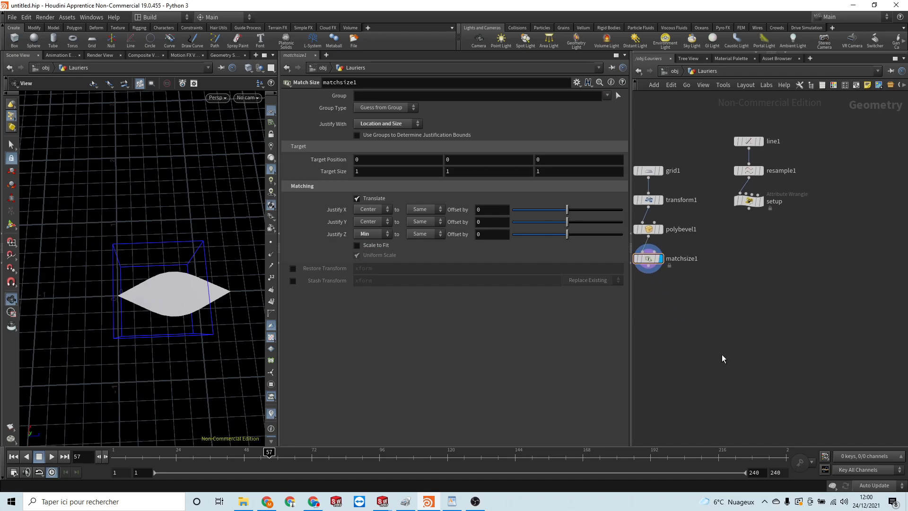
# - Add a Copy to Points node below the leaf and stem branches of the network
pyautogui.press('Tab')
pyautogui.write('copyp')
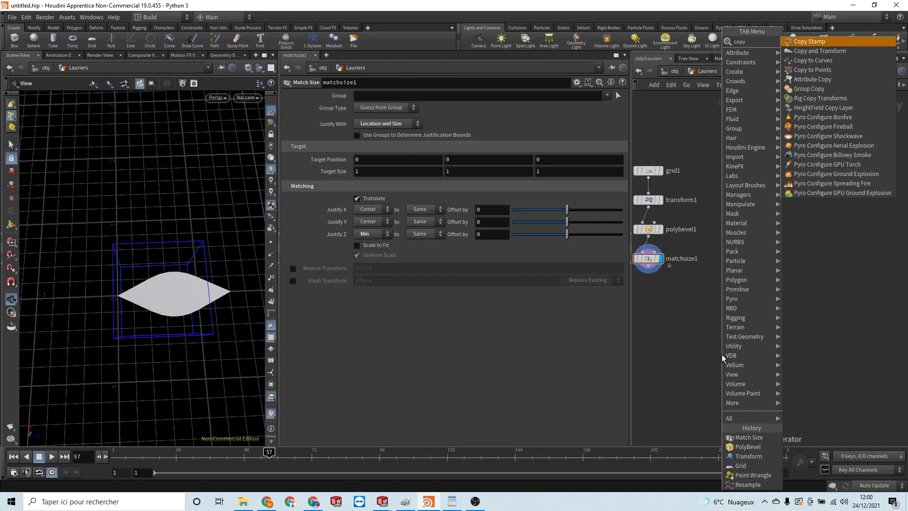
pyautogui.press('Return')
pyautogui.click(722, 354)
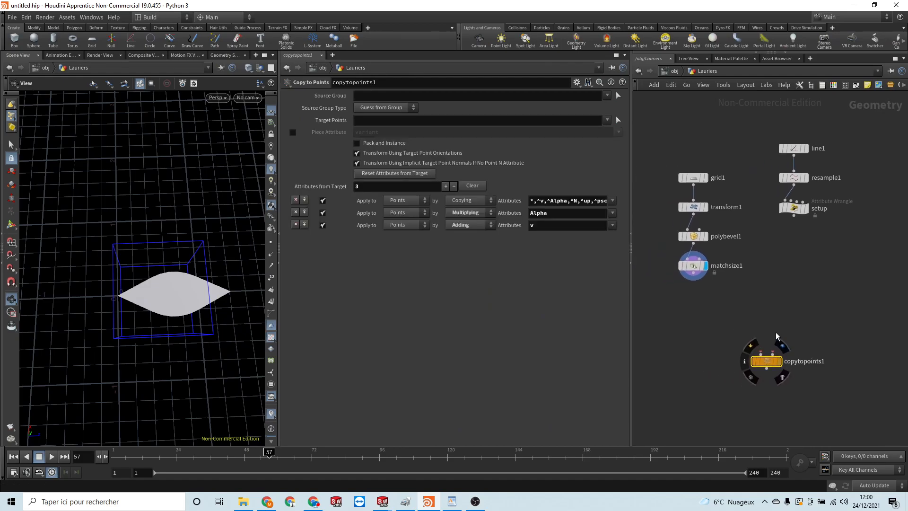
# - Append a Null named LEAF to the Match Size node at the end of the leaf branch
pyautogui.click(678, 257)
pyautogui.click(678, 278)
pyautogui.write('null')
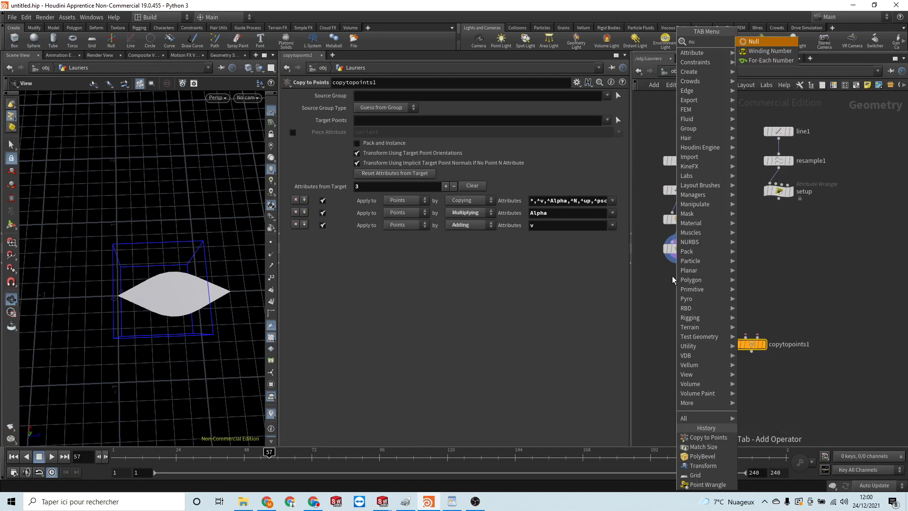
pyautogui.press('Return')
pyautogui.doubleClick(696, 282)
pyautogui.write('L')
pyautogui.press('Return')
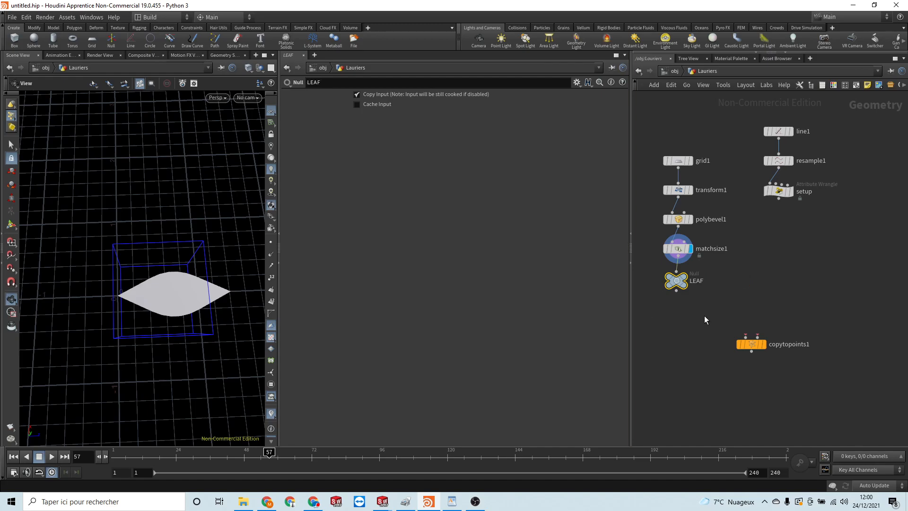
# - Feed LEAF and the setup wrangle into the Copy to Points node as geometry and target points, and display the result
pyautogui.click(676, 291)
pyautogui.click(745, 336)
pyautogui.click(758, 337)
pyautogui.click(778, 199)
pyautogui.click(763, 344)
pyautogui.moveTo(113, 239); pyautogui.dragTo(127, 211)
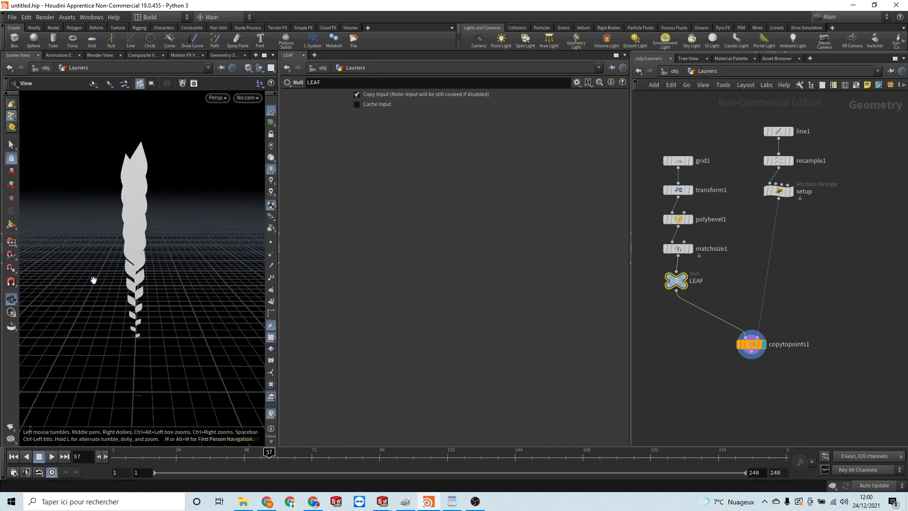
pyautogui.moveTo(100, 287); pyautogui.dragTo(119, 281)
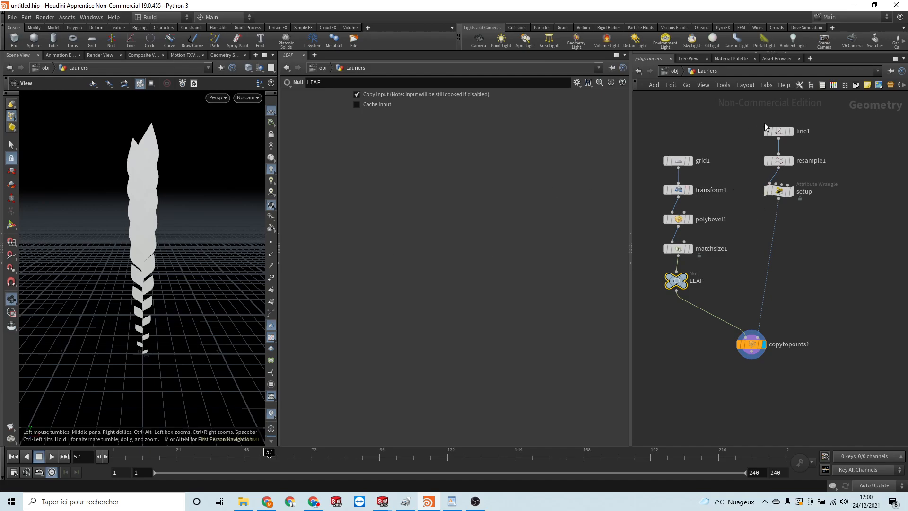
# - Reverse the setup wrangle's Pscale ramp and set Pscale Max to about 0.322
pyautogui.click(779, 191)
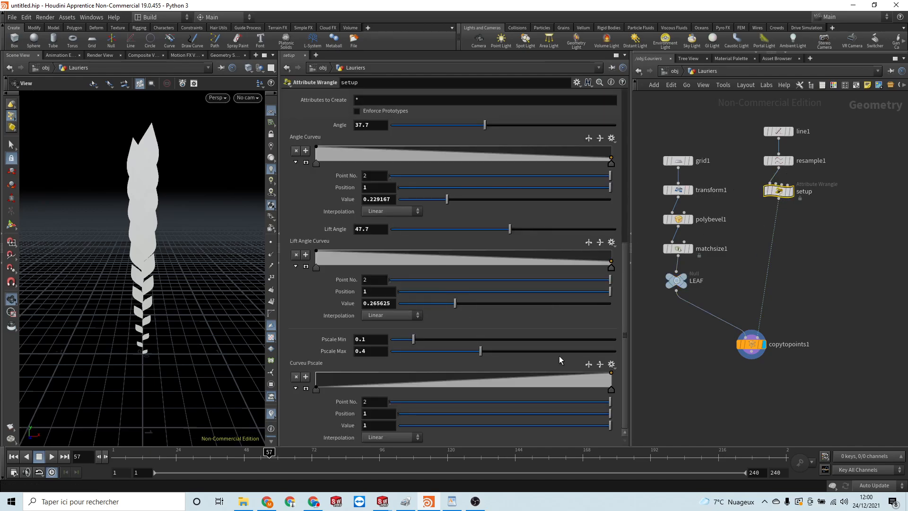
pyautogui.click(589, 365)
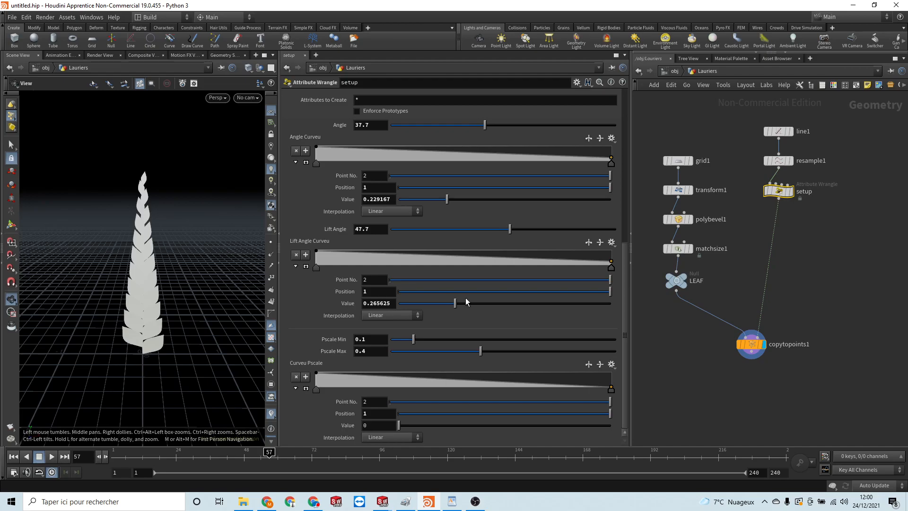
pyautogui.moveTo(483, 352); pyautogui.dragTo(463, 352)
pyautogui.moveTo(112, 311); pyautogui.dragTo(148, 326)
# - Set the setup wrangle's leaf Angle to about 50.6
pyautogui.moveTo(484, 124); pyautogui.dragTo(517, 121)
pyautogui.moveTo(121, 337); pyautogui.dragTo(156, 332)
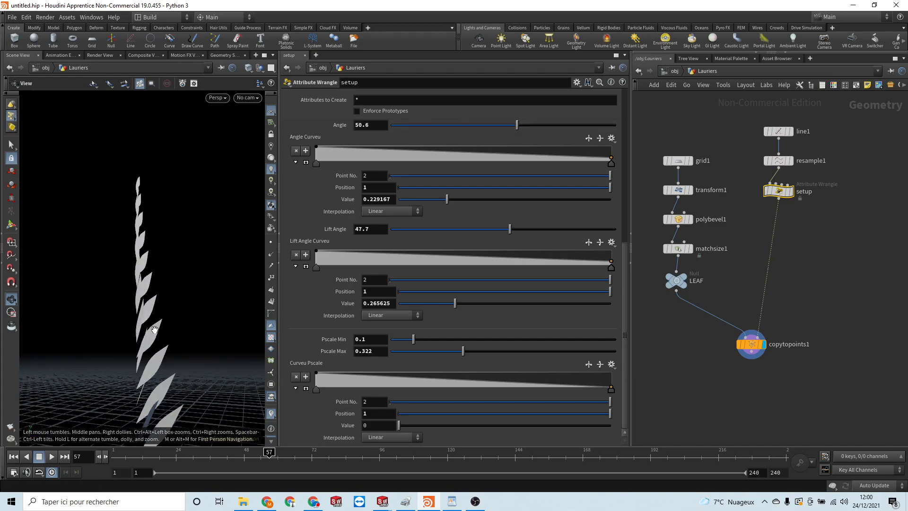
pyautogui.moveTo(156, 332); pyautogui.dragTo(181, 291, button='middle')
pyautogui.moveTo(181, 290); pyautogui.dragTo(186, 310)
# - Set the Lift Angle to about 23.5 and raise the end point of its ramp to about 0.39
pyautogui.moveTo(508, 230); pyautogui.dragTo(450, 227)
pyautogui.click(306, 266)
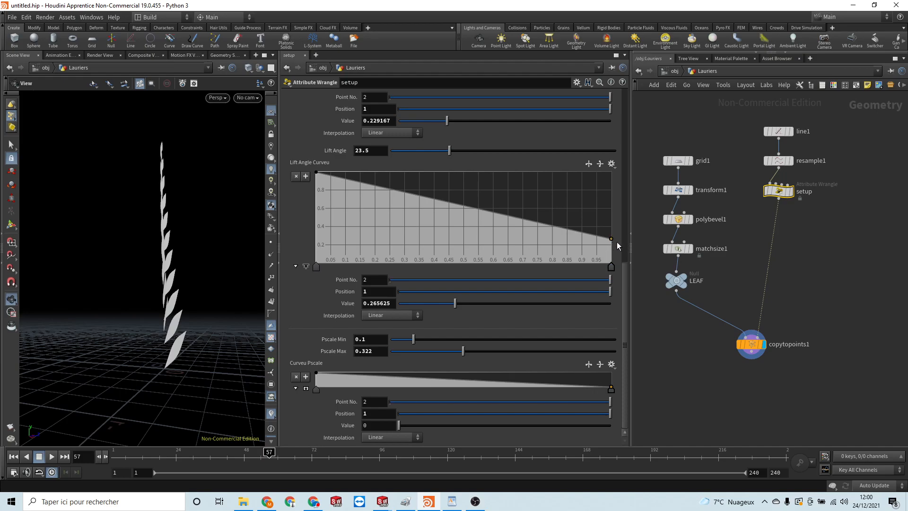
pyautogui.moveTo(614, 241); pyautogui.dragTo(614, 227)
pyautogui.moveTo(137, 265); pyautogui.dragTo(61, 269)
pyautogui.moveTo(143, 232); pyautogui.dragTo(155, 281, button='middle')
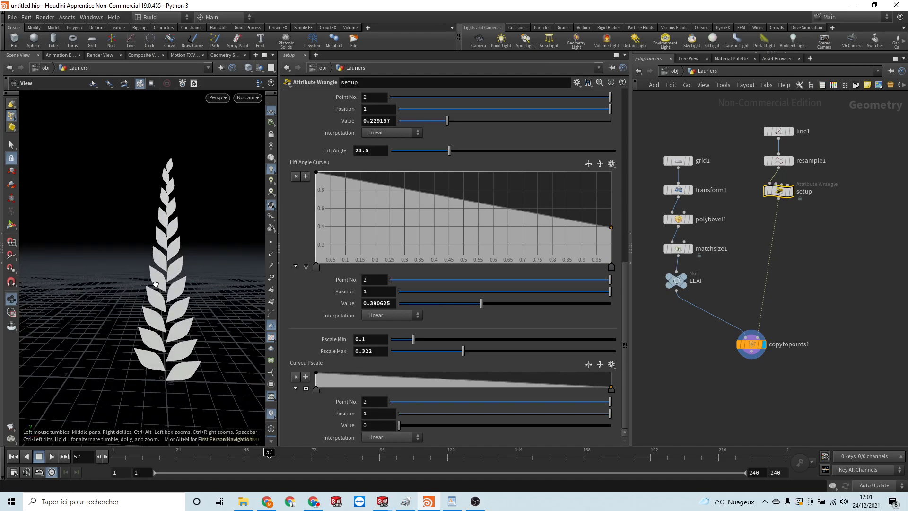
# - Move the Copy to Points node sideways so it sits between the leaf and stem branches
pyautogui.moveTo(747, 394); pyautogui.dragTo(721, 359, button='middle')
pyautogui.scroll(-3, 148, 344)
pyautogui.moveTo(148, 344); pyautogui.dragTo(125, 325, button='middle')
pyautogui.scroll(4, 124, 325)
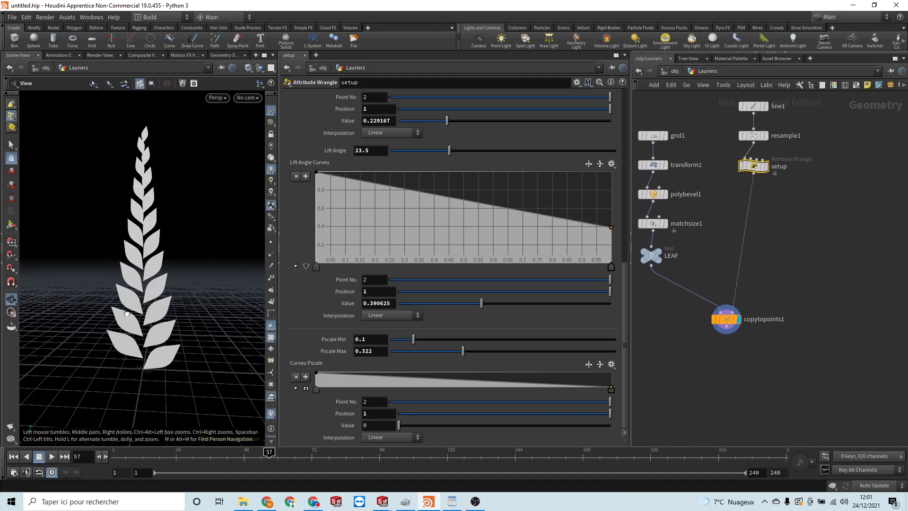
pyautogui.moveTo(791, 374); pyautogui.dragTo(802, 366, button='middle')
pyautogui.moveTo(739, 314); pyautogui.dragTo(713, 321)
pyautogui.scroll(-1, 209, 303)
pyautogui.scroll(-1, 209, 303)
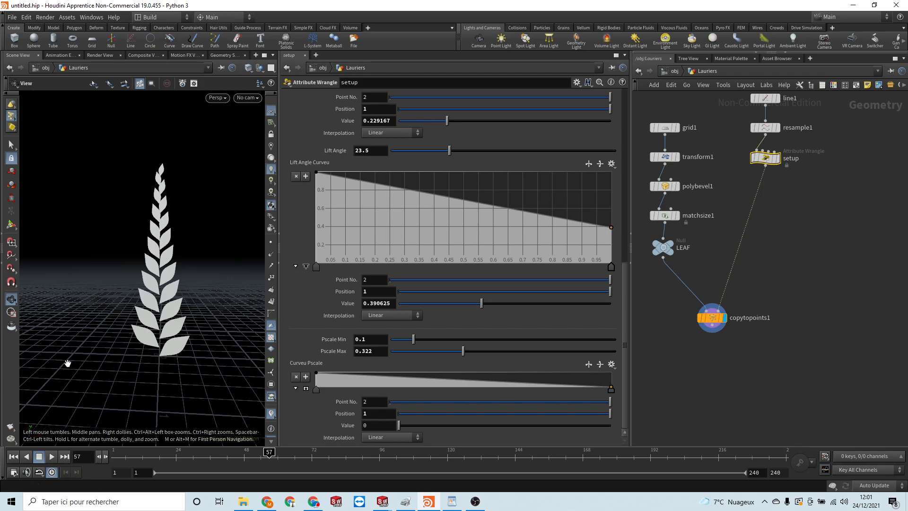
# - Insert a Transform node between the setup wrangle and the Copy to Points node
pyautogui.moveTo(871, 253); pyautogui.dragTo(857, 271, button='middle')
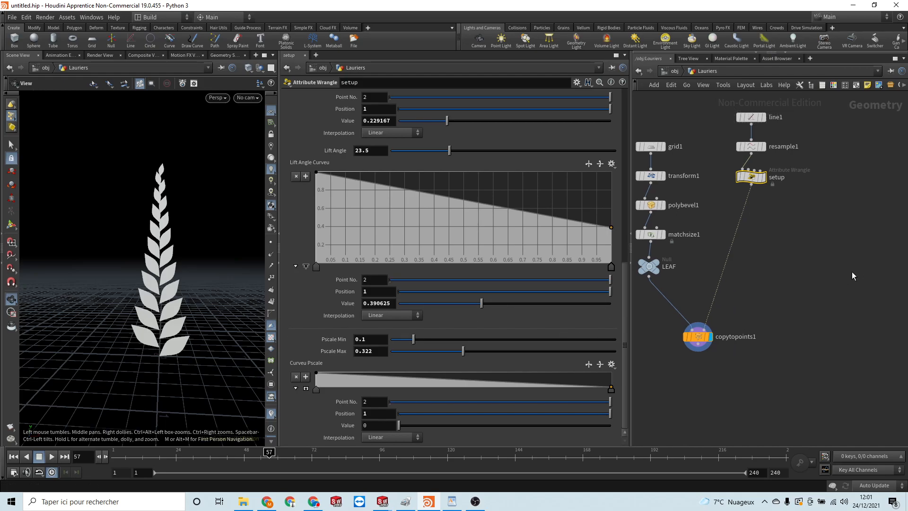
pyautogui.press('Tab')
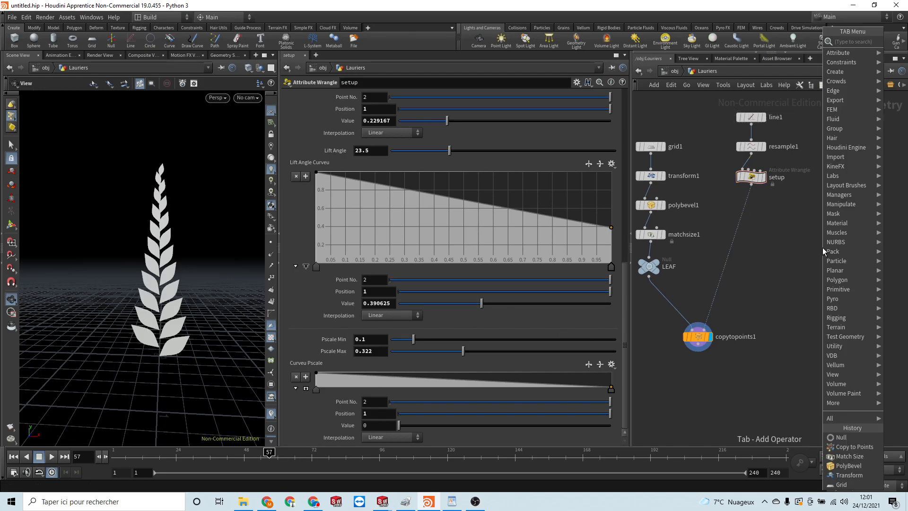
pyautogui.write('tr')
pyautogui.press('Down')
pyautogui.press('Down')
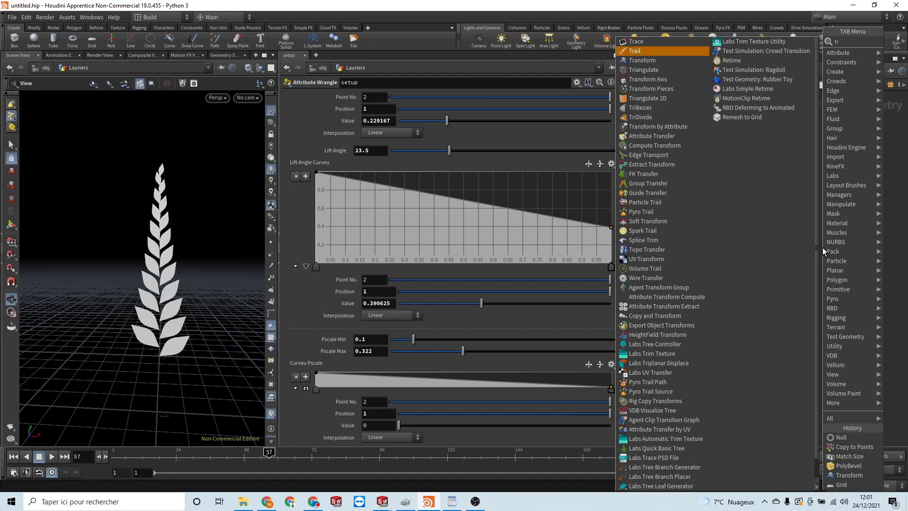
pyautogui.press('Return')
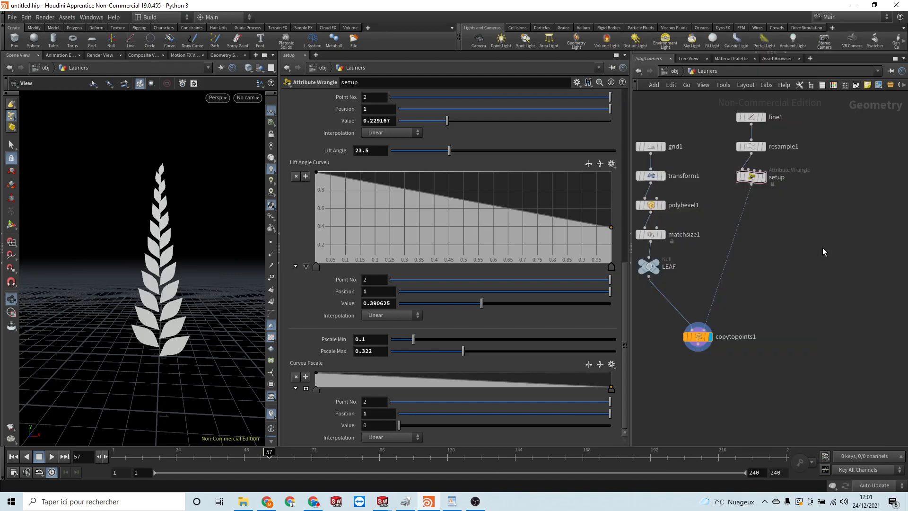
pyautogui.click(717, 251)
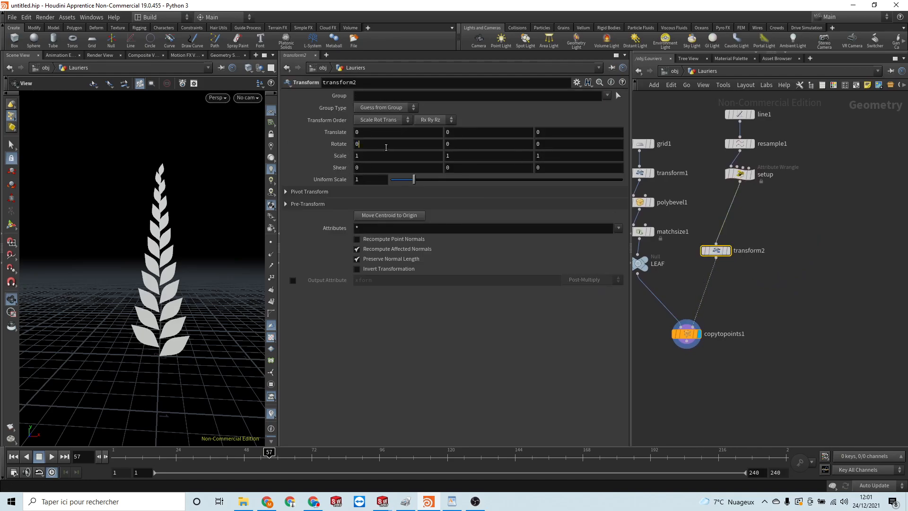
# - Set the new Transform's X rotation to -90 to lay the branch flat on the grid
pyautogui.click(386, 148)
pyautogui.write('-90')
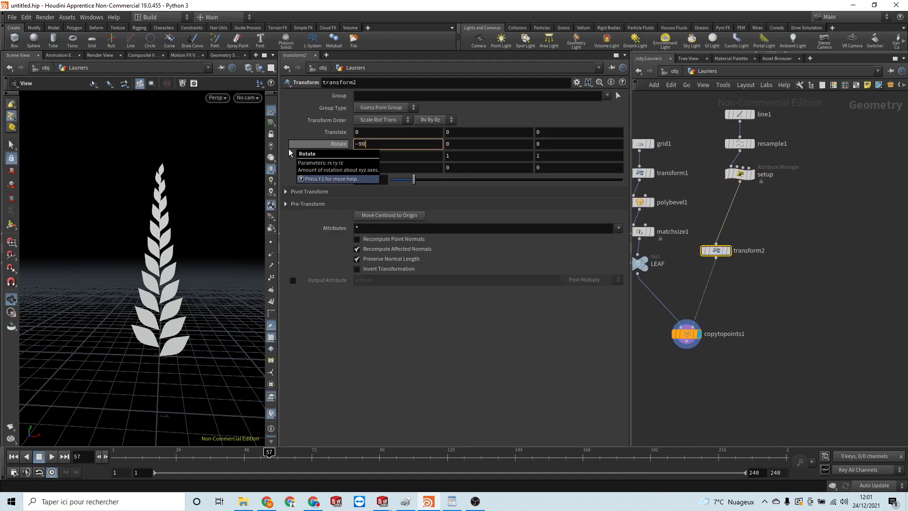
pyautogui.press('Return')
pyautogui.moveTo(171, 222); pyautogui.dragTo(97, 230)
pyautogui.moveTo(674, 377); pyautogui.dragTo(688, 320, button='middle')
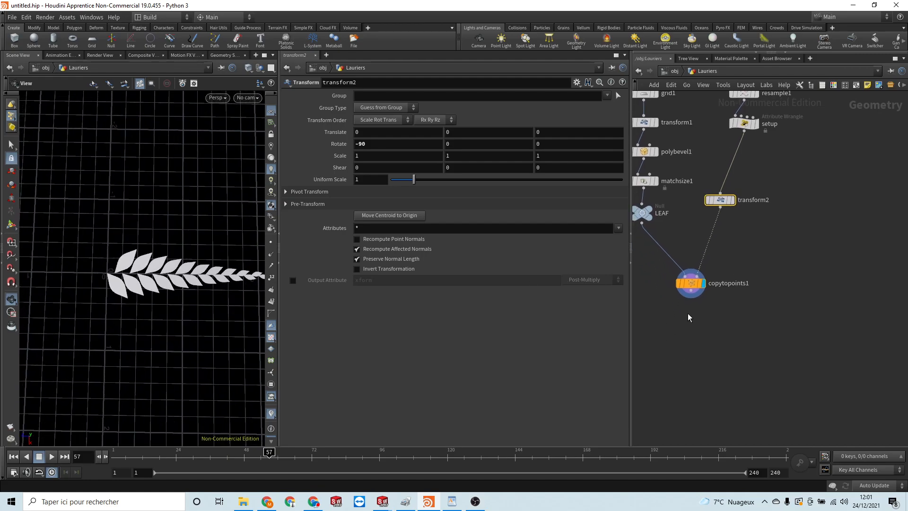
# - Append a Bend node to the Copy to Points output
pyautogui.click(691, 294)
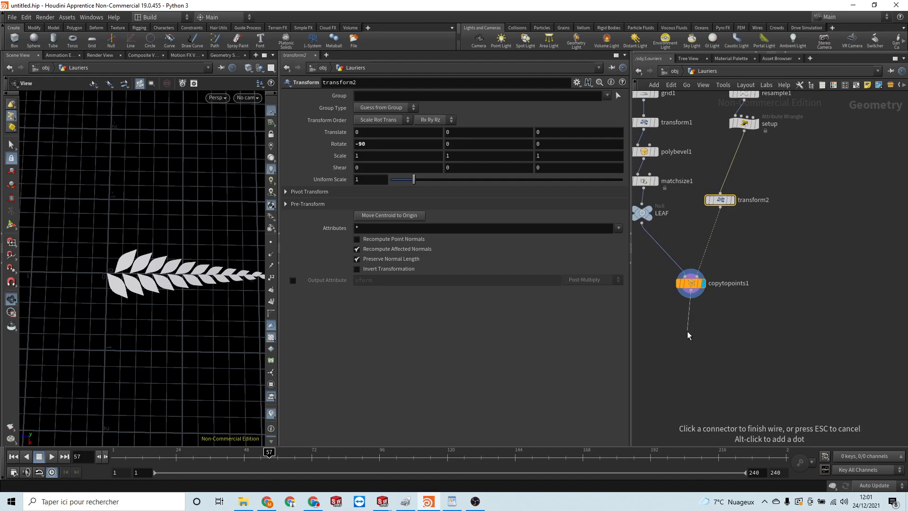
pyautogui.press('Tab')
pyautogui.write('bend')
pyautogui.press('Return')
pyautogui.click(688, 331)
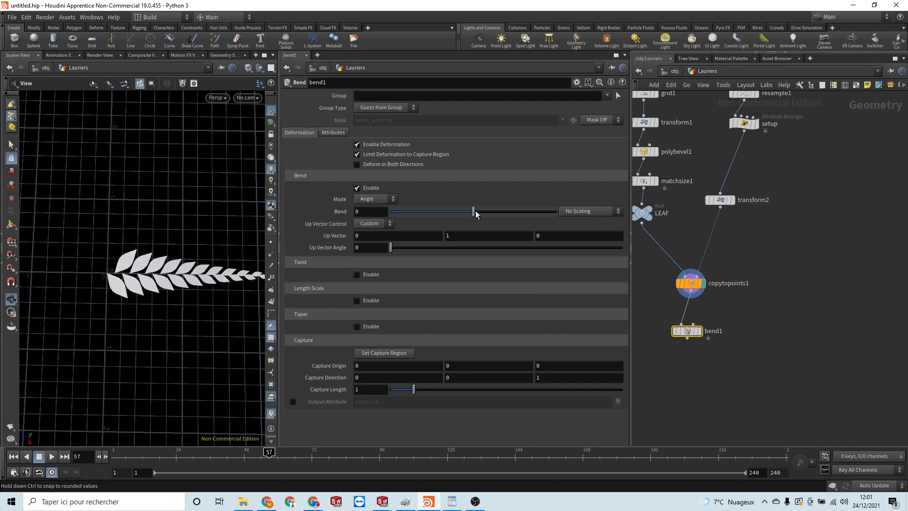
# - Set the Bend angle to about 23.1 and display the Bend node
pyautogui.moveTo(477, 213); pyautogui.dragTo(498, 213)
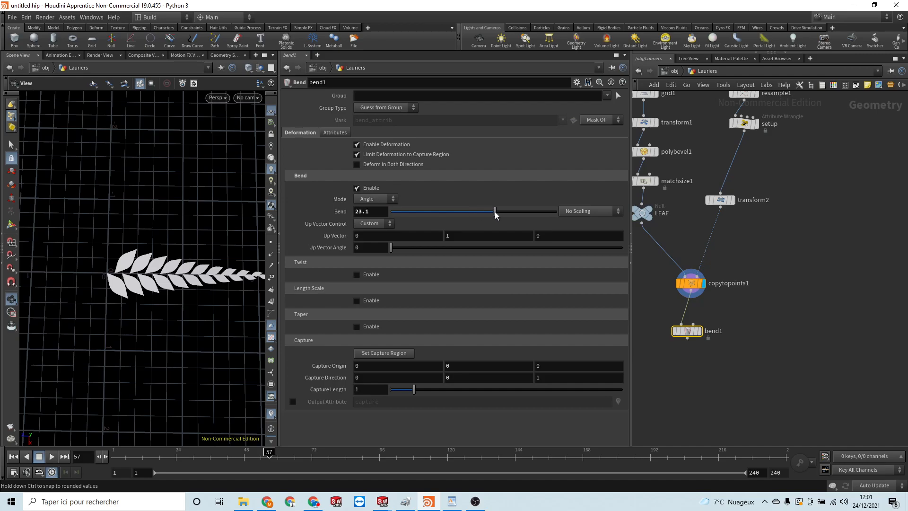
pyautogui.click(696, 332)
pyautogui.moveTo(144, 287); pyautogui.dragTo(126, 211)
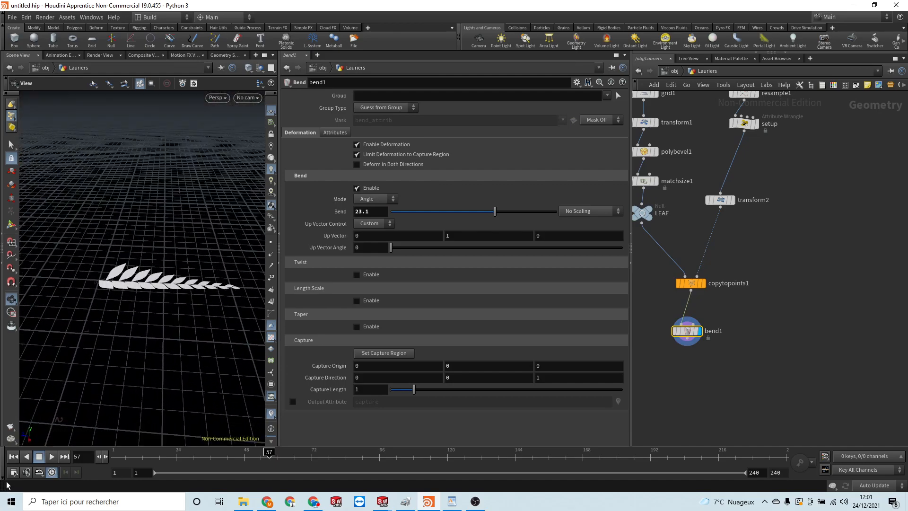
pyautogui.moveTo(73, 359); pyautogui.dragTo(97, 399)
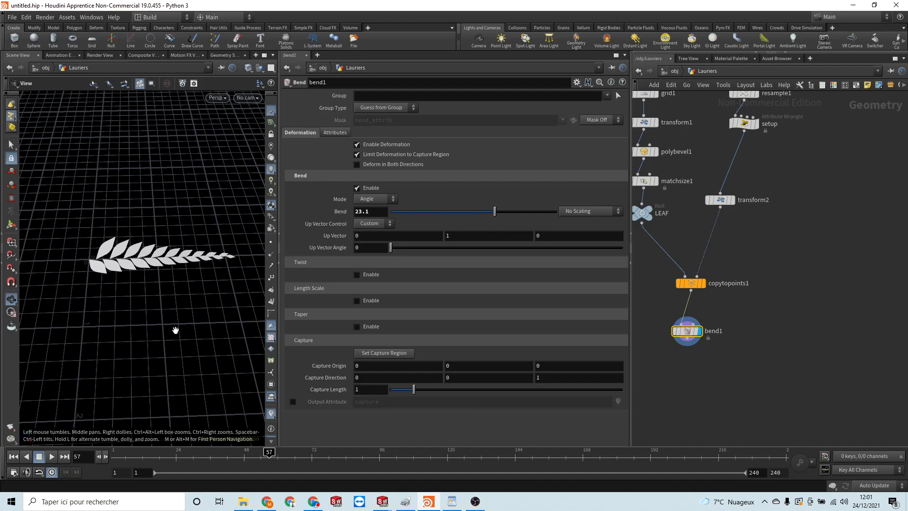
# - Try an X rotation of 90 on the Transform below the setup wrangle
pyautogui.moveTo(738, 239); pyautogui.dragTo(739, 265, button='middle')
pyautogui.click(726, 229)
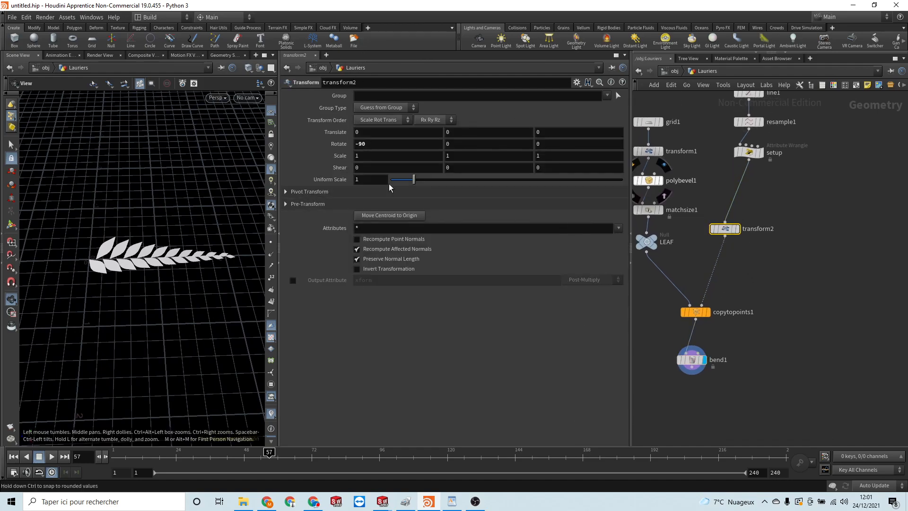
pyautogui.write('90')
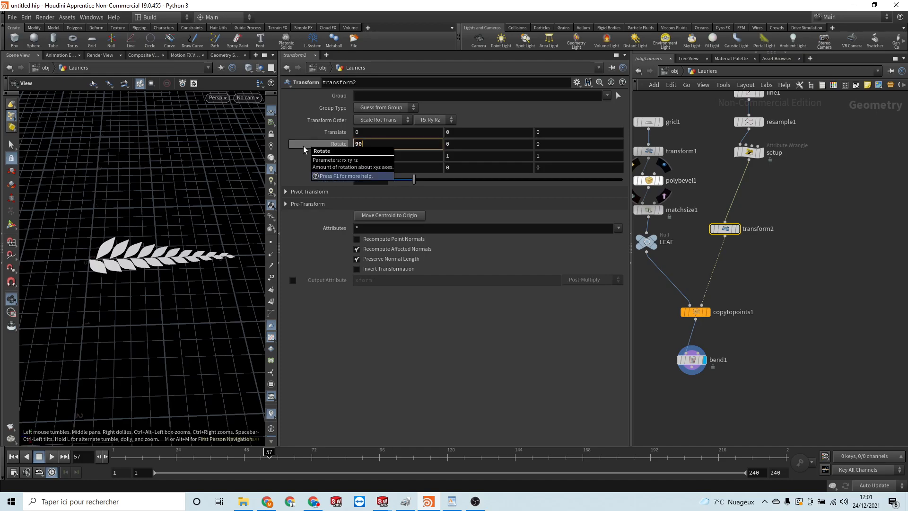
pyautogui.press('Return')
pyautogui.moveTo(244, 181); pyautogui.dragTo(160, 330)
# - Restore the stem Transform's X rotation to -90
pyautogui.write('-9')
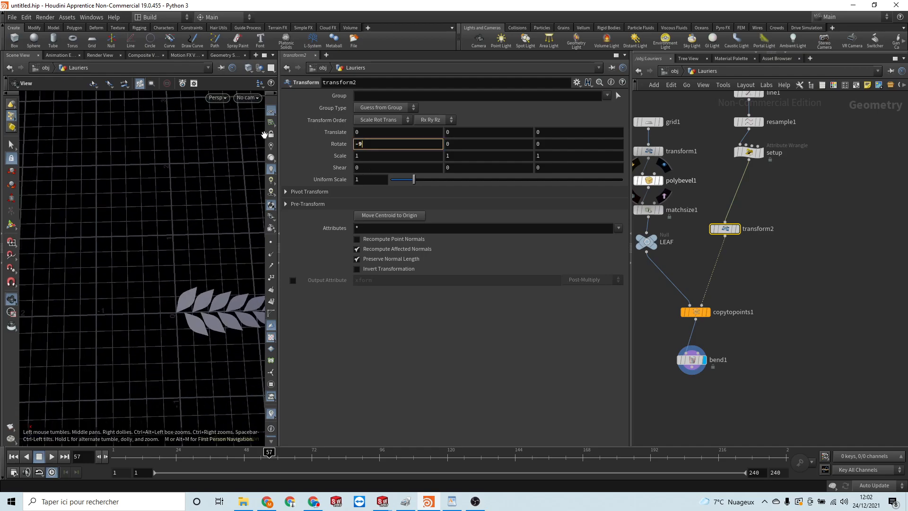
pyautogui.write('0')
pyautogui.press('Return')
pyautogui.moveTo(163, 197); pyautogui.dragTo(199, 158, button='middle')
pyautogui.moveTo(199, 267); pyautogui.dragTo(207, 284, button='middle')
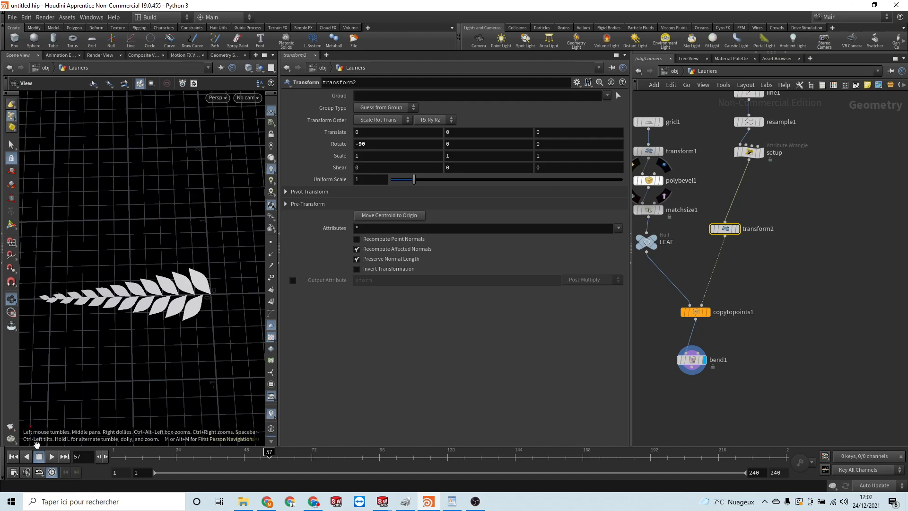
# - Change the Bend node's Capture Direction to 1, 0, 0
pyautogui.click(692, 360)
pyautogui.moveTo(564, 380); pyautogui.dragTo(458, 359)
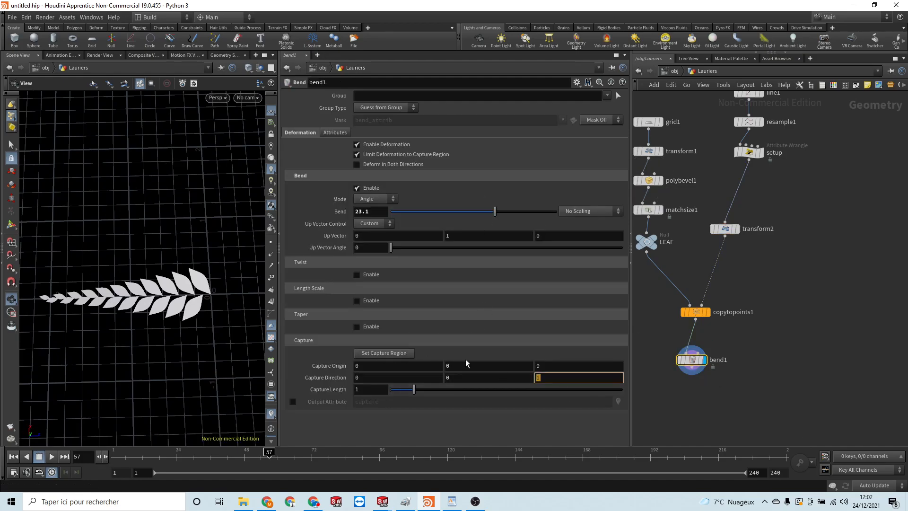
pyautogui.click(379, 378)
pyautogui.write('1')
pyautogui.press('Return')
pyautogui.click(839, 332)
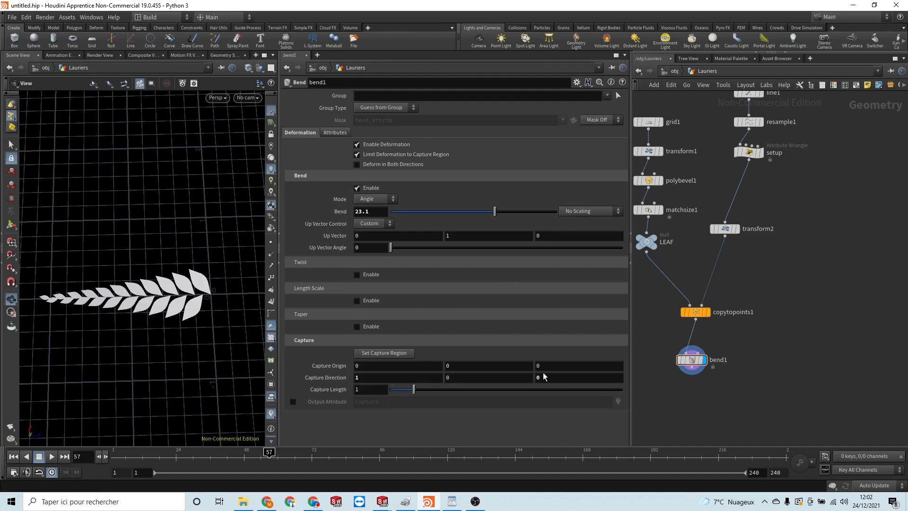
# - Set the Bend node's Capture Length to 2 and its bend angle to about 2.6
pyautogui.click(691, 360)
pyautogui.moveTo(372, 390); pyautogui.dragTo(285, 390)
pyautogui.write('2')
pyautogui.press('Return')
pyautogui.moveTo(494, 211); pyautogui.dragTo(475, 211)
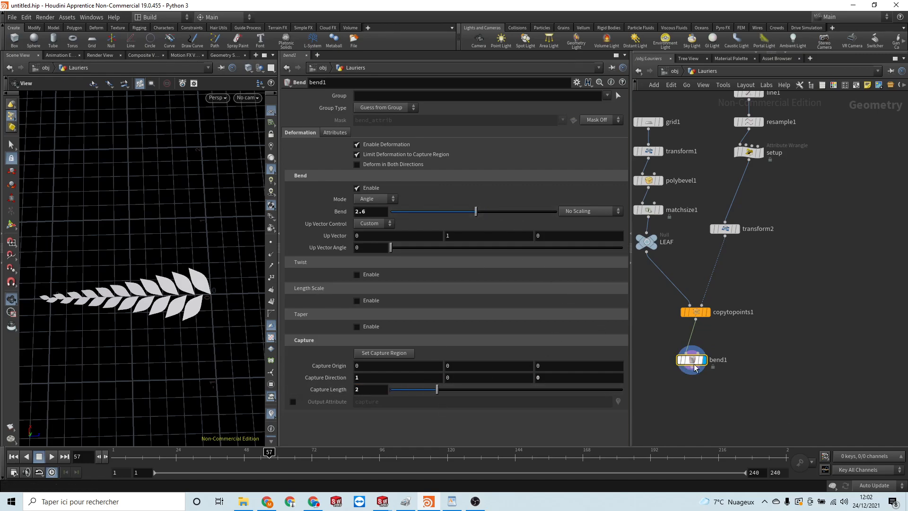
# - Examine the Bend node's capture region around the branch in the viewport and check the length of line1
pyautogui.press('Return')
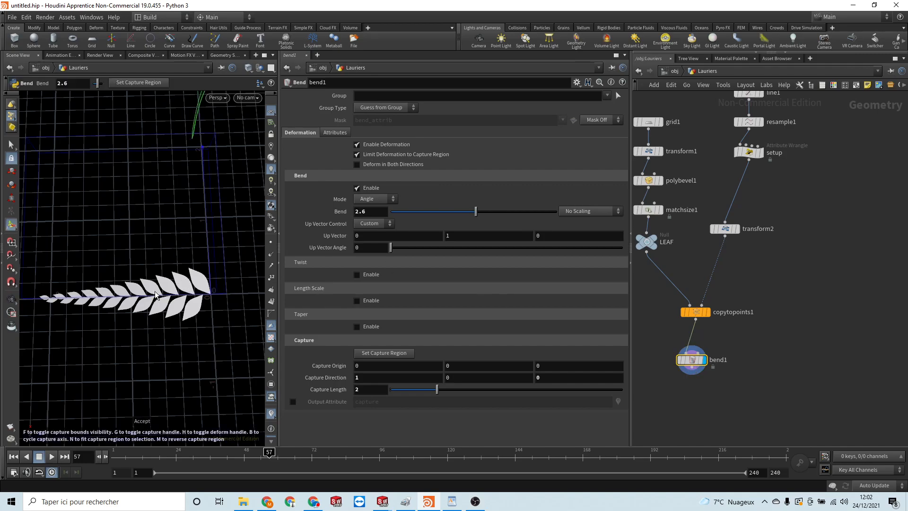
pyautogui.keyDown('alt'); pyautogui.moveTo(194, 369); pyautogui.dragTo(102, 311); pyautogui.keyUp('alt')
pyautogui.moveTo(148, 333)
pyautogui.keyDown('alt'); pyautogui.mouseDown()
pyautogui.moveTo(129, 330)
pyautogui.moveTo(152, 351)
pyautogui.mouseUp(); pyautogui.keyUp('alt')
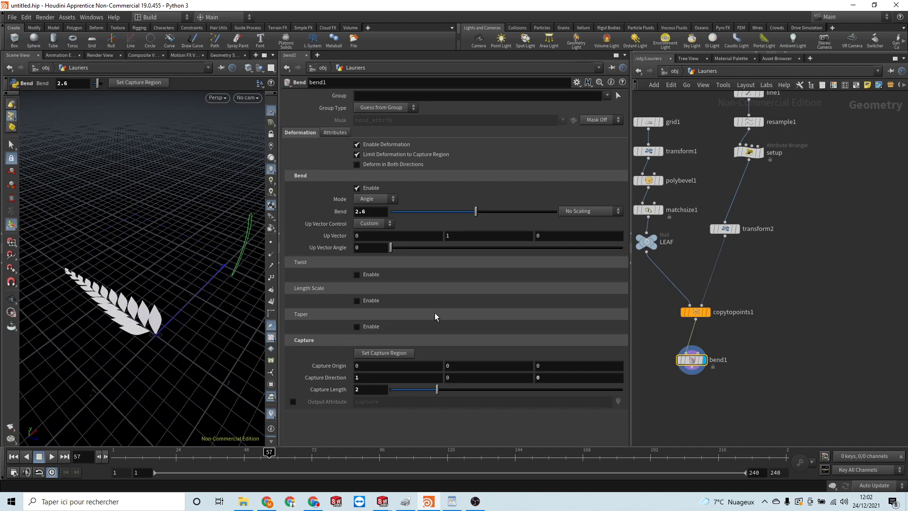
pyautogui.keyDown('alt'); pyautogui.moveTo(123, 299); pyautogui.dragTo(167, 321); pyautogui.keyUp('alt')
pyautogui.moveTo(780, 143); pyautogui.dragTo(791, 273, button='middle')
pyautogui.click(763, 224)
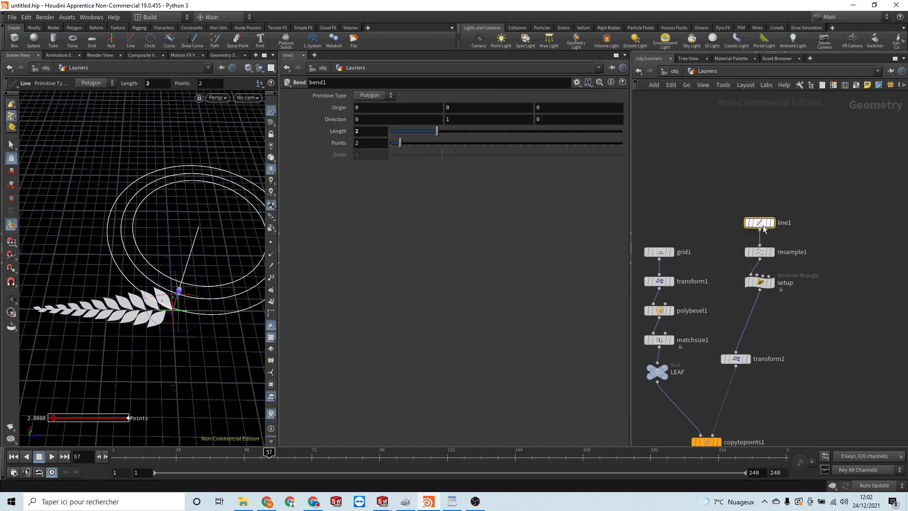
# - Display the copytopoints1 output and examine the unbent branch's orientation together with the setup wrangle's VEX code
pyautogui.moveTo(823, 359); pyautogui.dragTo(815, 259, button='middle')
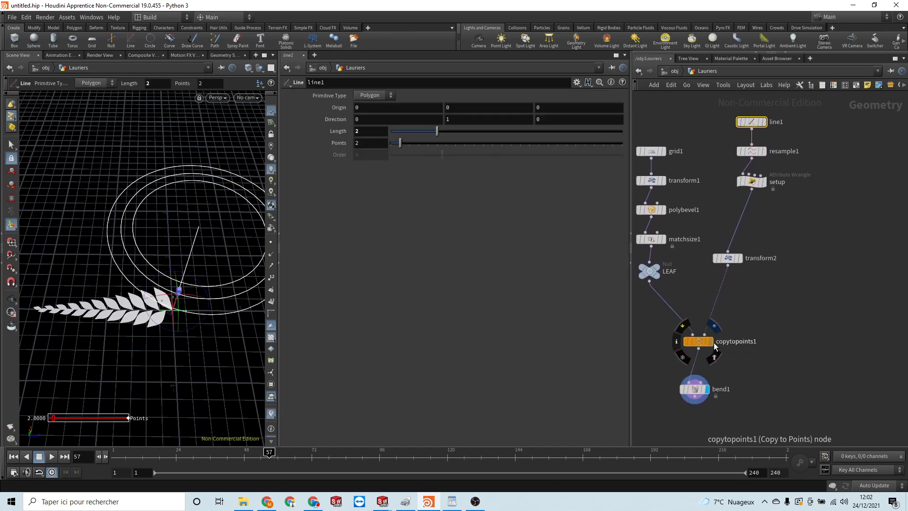
pyautogui.click(712, 343)
pyautogui.keyDown('alt'); pyautogui.moveTo(178, 290); pyautogui.dragTo(175, 252); pyautogui.keyUp('alt')
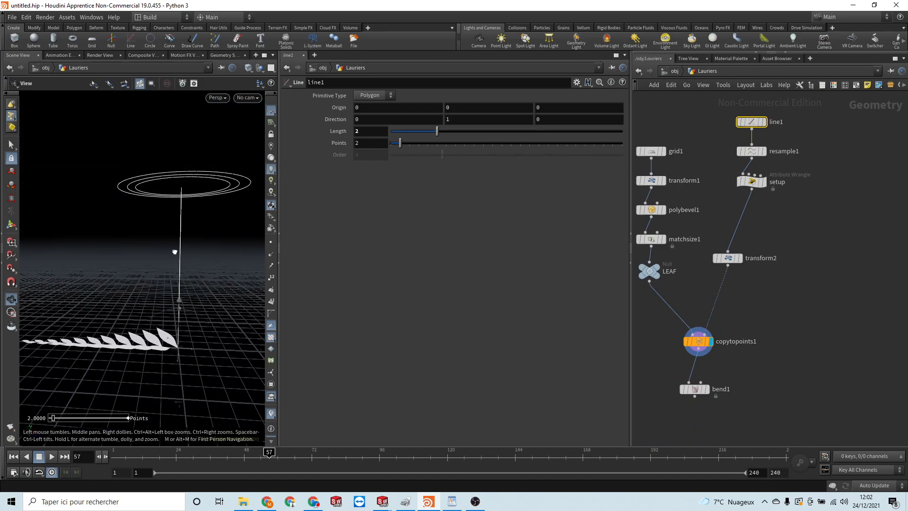
pyautogui.moveTo(188, 162); pyautogui.dragTo(133, 266)
pyautogui.hotkey('ctrl', 'z')
pyautogui.moveTo(814, 216); pyautogui.dragTo(817, 251, button='middle')
pyautogui.scroll(-2, 792, 152)
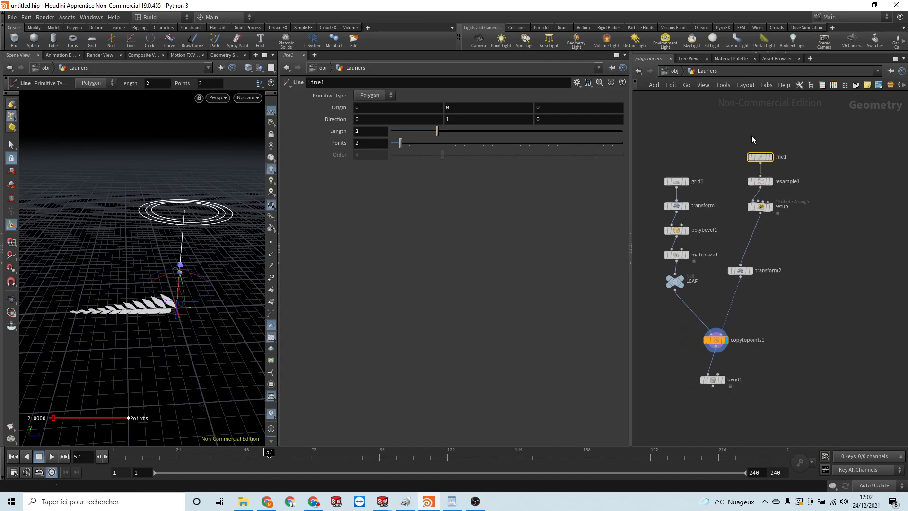
pyautogui.click(754, 207)
pyautogui.scroll(-5, 386, 153)
pyautogui.scroll(6, 385, 152)
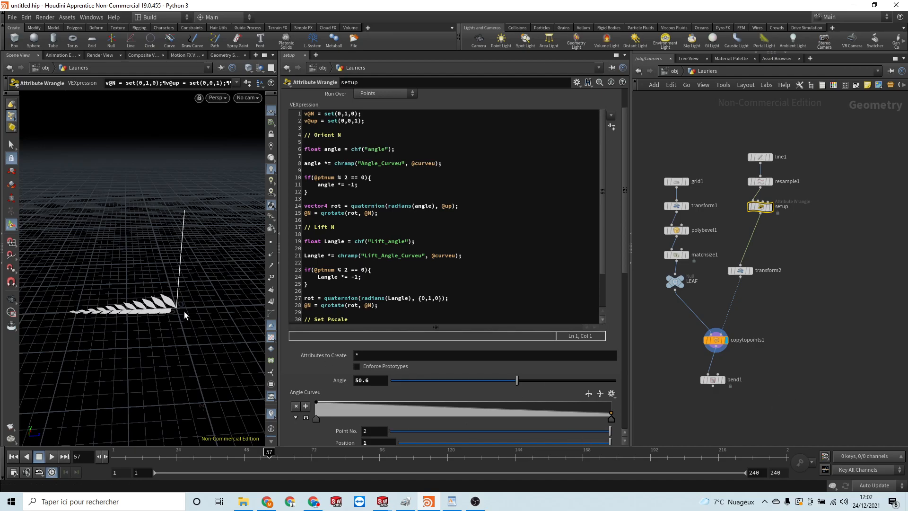
pyautogui.keyDown('alt'); pyautogui.moveTo(189, 261); pyautogui.dragTo(178, 307); pyautogui.keyUp('alt')
# - Set the Bend node's Up Vector to 0, 0, 1
pyautogui.moveTo(731, 391); pyautogui.dragTo(682, 345, button='middle')
pyautogui.scroll(5, 664, 334)
pyautogui.click(667, 332)
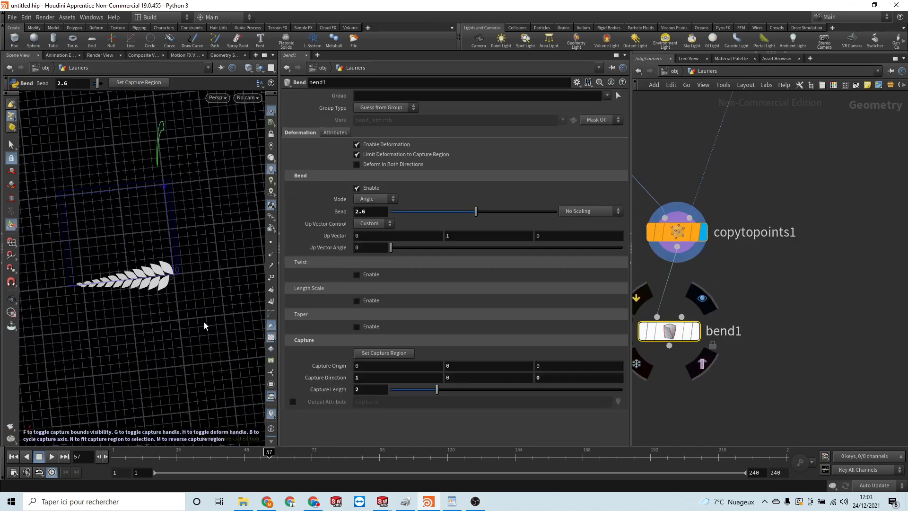
pyautogui.keyDown('alt'); pyautogui.moveTo(204, 325); pyautogui.dragTo(179, 302); pyautogui.keyUp('alt')
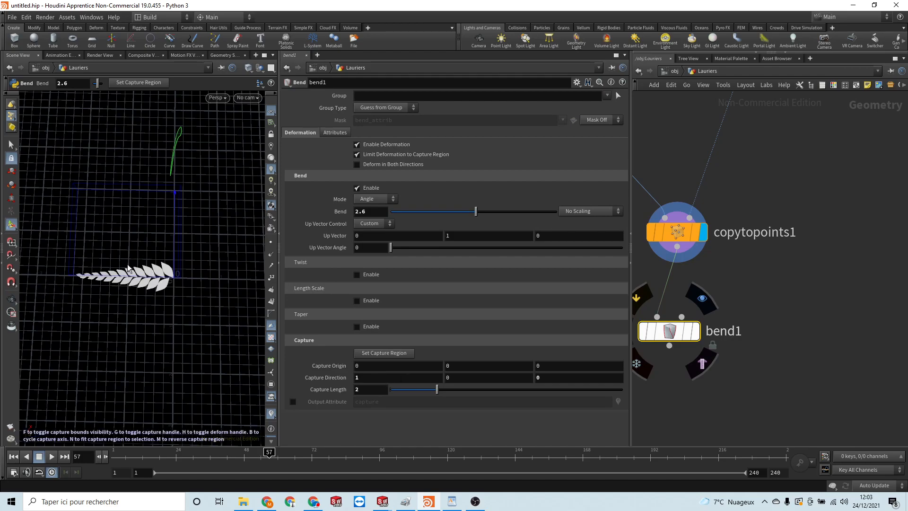
pyautogui.moveTo(457, 237); pyautogui.dragTo(386, 238)
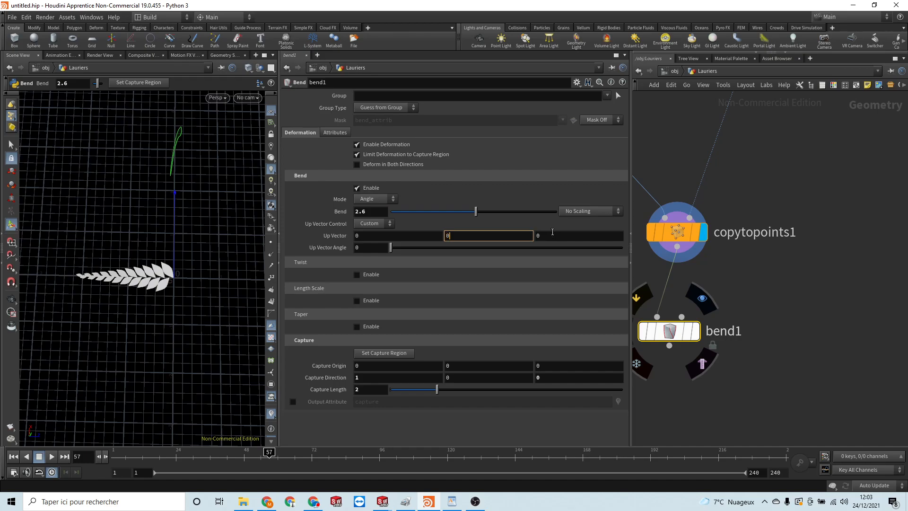
pyautogui.moveTo(568, 237); pyautogui.dragTo(492, 242)
pyautogui.write('1')
pyautogui.press('Return')
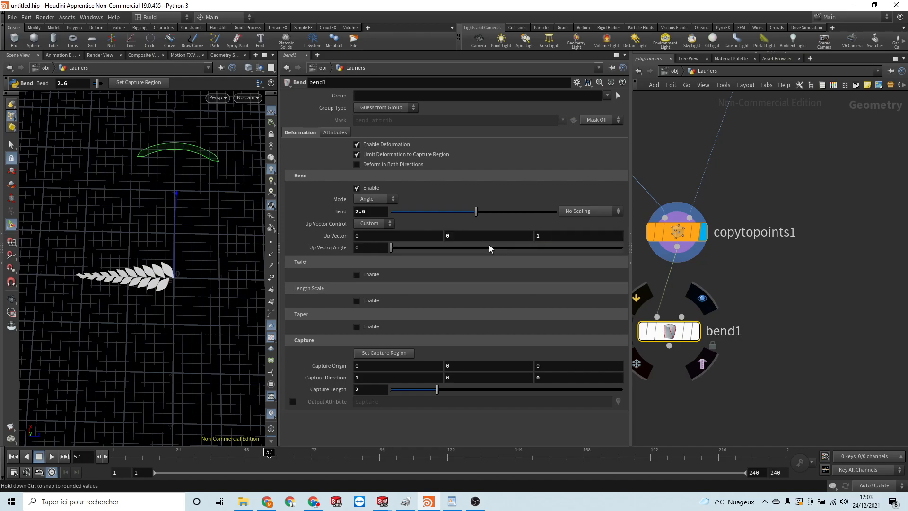
# - Raise the bend angle to about 42.2, display bend1, and set its Capture Direction to 0, 0, -1
pyautogui.moveTo(476, 212); pyautogui.dragTo(512, 225)
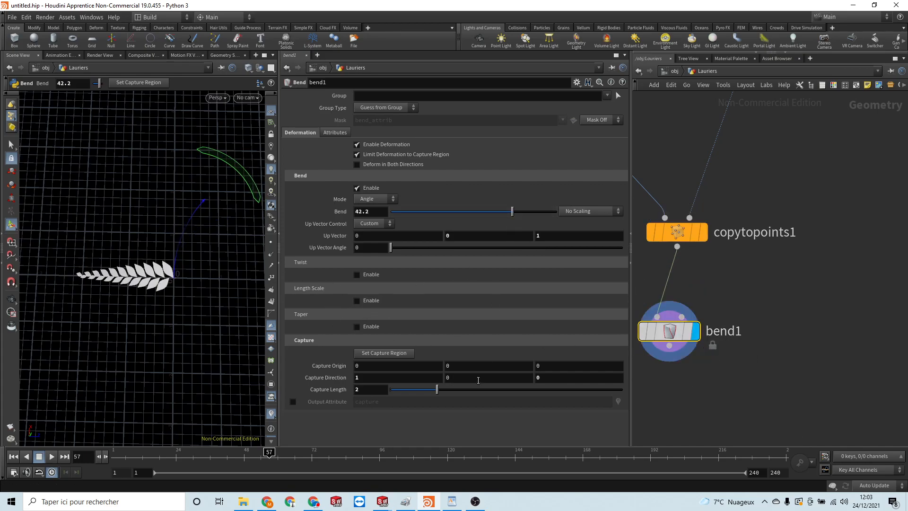
pyautogui.doubleClick(379, 381)
pyautogui.moveTo(566, 379); pyautogui.dragTo(410, 379)
pyautogui.press('Return')
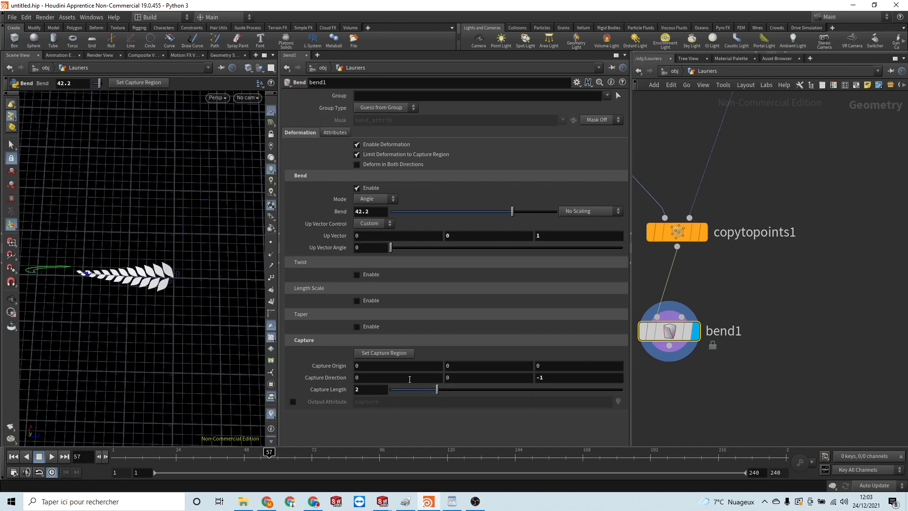
# - Set the Bend node's angle to 90 and inspect the branch's curvature in the viewport
pyautogui.keyDown('alt'); pyautogui.moveTo(129, 337); pyautogui.dragTo(148, 265); pyautogui.keyUp('alt')
pyautogui.moveTo(507, 217); pyautogui.dragTo(558, 211)
pyautogui.press('Escape')
pyautogui.moveTo(213, 303)
pyautogui.mouseDown()
pyautogui.moveTo(235, 229)
pyautogui.moveTo(203, 276)
pyautogui.moveTo(204, 299)
pyautogui.moveTo(205, 290)
pyautogui.mouseUp()
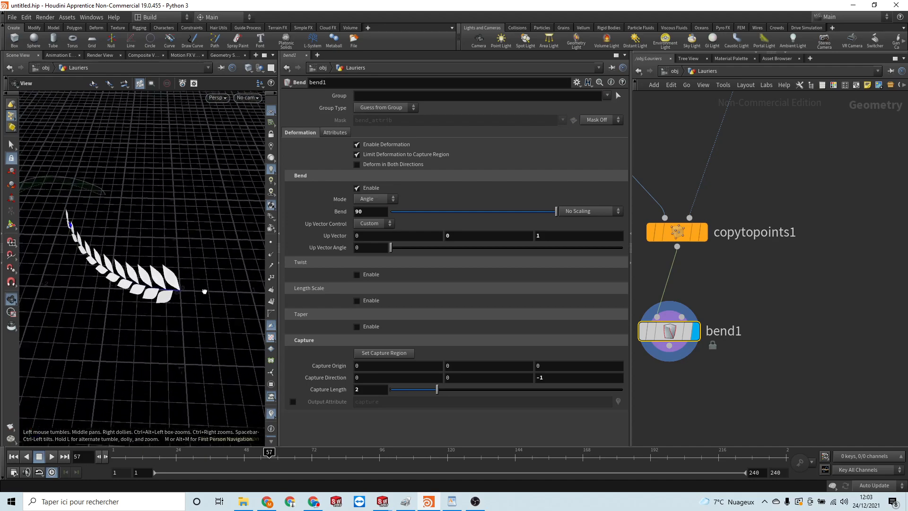
pyautogui.press('Return')
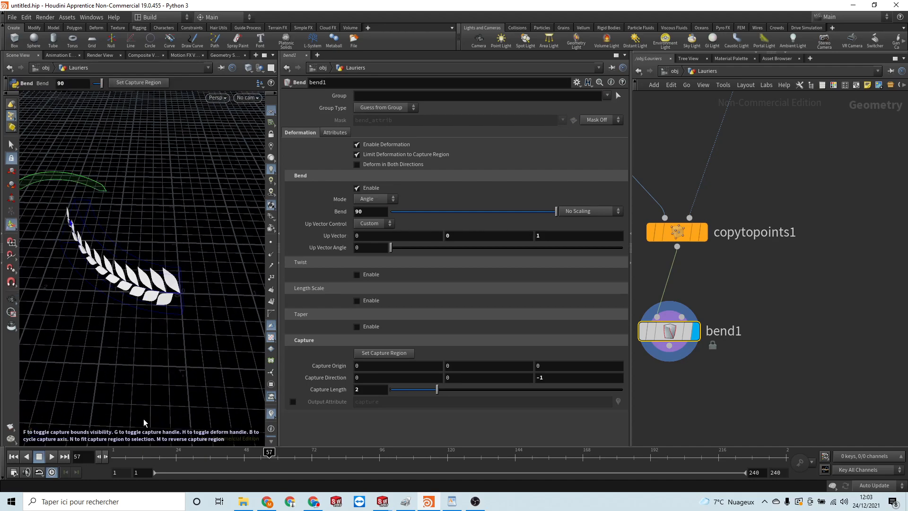
# - Change the Bend node's Up Vector to 1, 0, 0, set its angle to 160, and align bend1 under copytopoints1
pyautogui.click(546, 236)
pyautogui.write('0')
pyautogui.click(431, 238)
pyautogui.write('1')
pyautogui.keyDown('alt'); pyautogui.moveTo(188, 216); pyautogui.dragTo(195, 182); pyautogui.keyUp('alt')
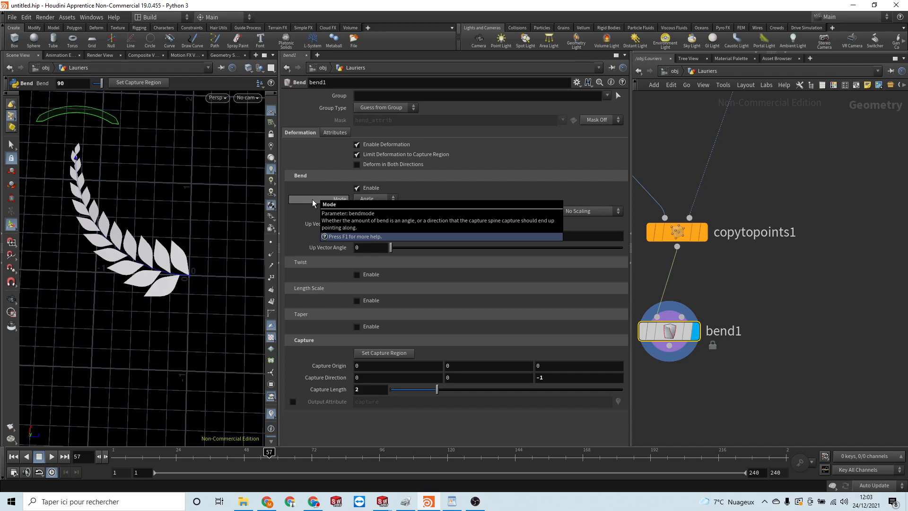
pyautogui.press('Return')
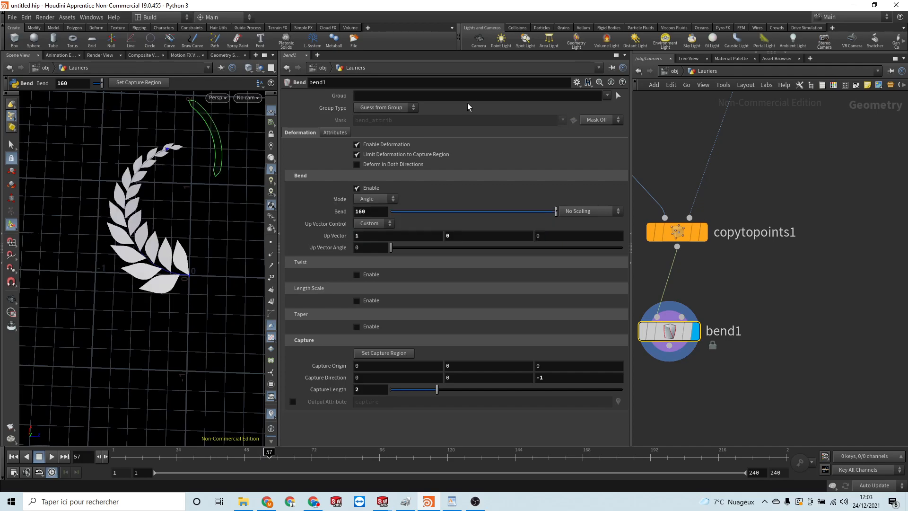
pyautogui.moveTo(779, 410); pyautogui.dragTo(784, 401, button='middle')
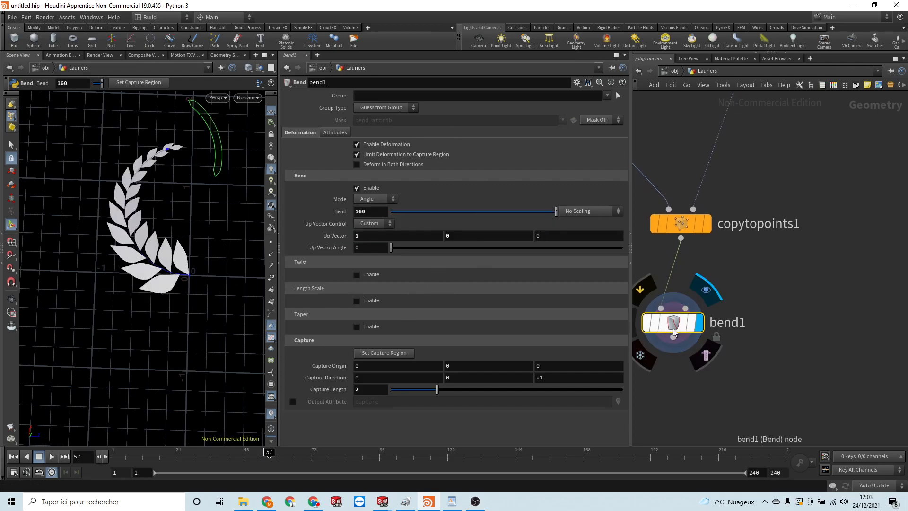
pyautogui.moveTo(677, 327); pyautogui.dragTo(688, 313)
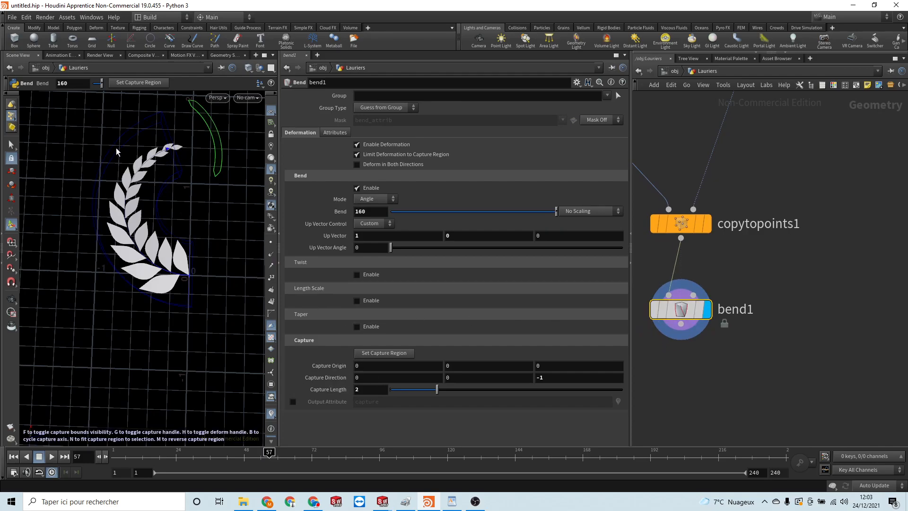
# - Link the Bend node's Capture Length to line1's Length with a relative reference
pyautogui.moveTo(436, 394)
pyautogui.mouseDown()
pyautogui.moveTo(445, 395)
pyautogui.moveTo(428, 396)
pyautogui.moveTo(452, 396)
pyautogui.moveTo(419, 397)
pyautogui.moveTo(441, 398)
pyautogui.mouseUp()
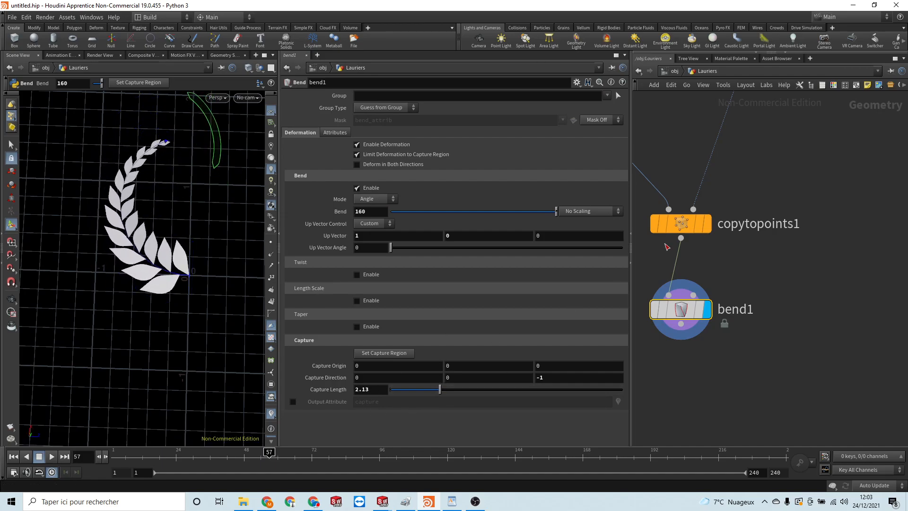
pyautogui.scroll(-5, 795, 228)
pyautogui.scroll(5, 794, 228)
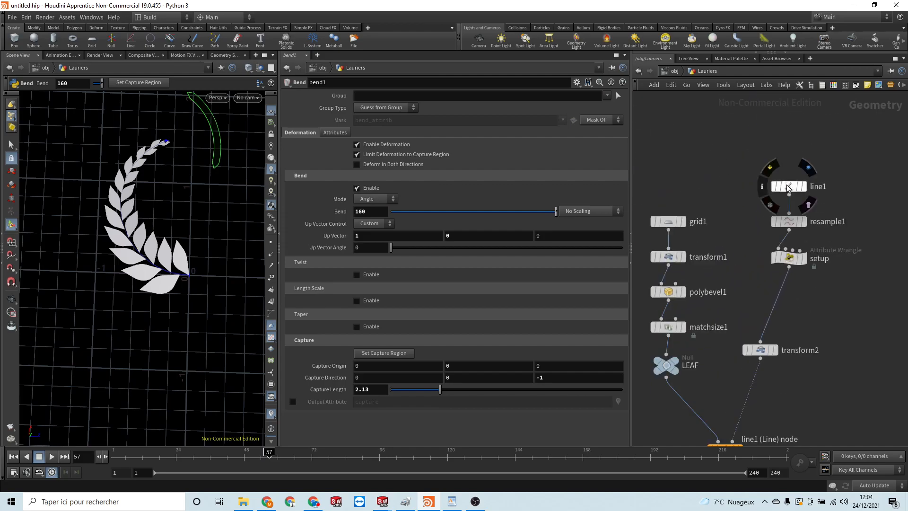
pyautogui.click(788, 187)
pyautogui.rightClick(366, 141)
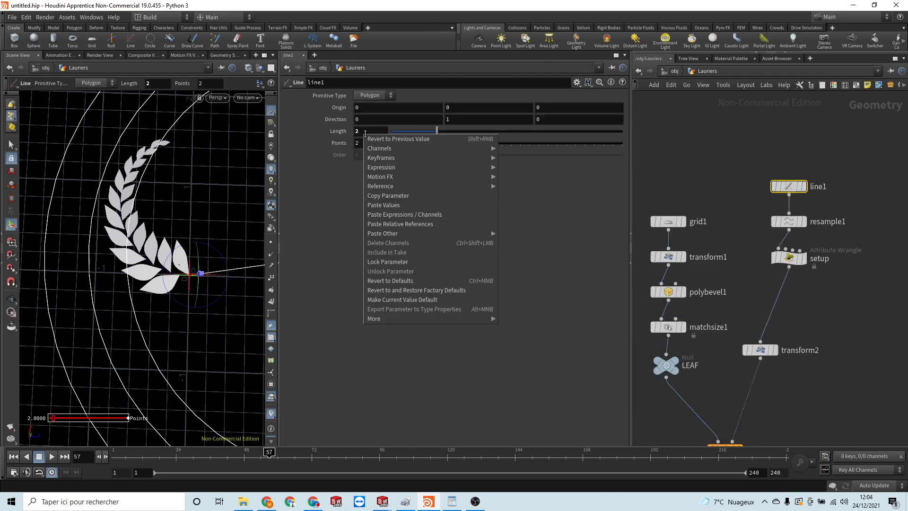
pyautogui.click(381, 196)
pyautogui.moveTo(807, 416); pyautogui.dragTo(795, 257, button='middle')
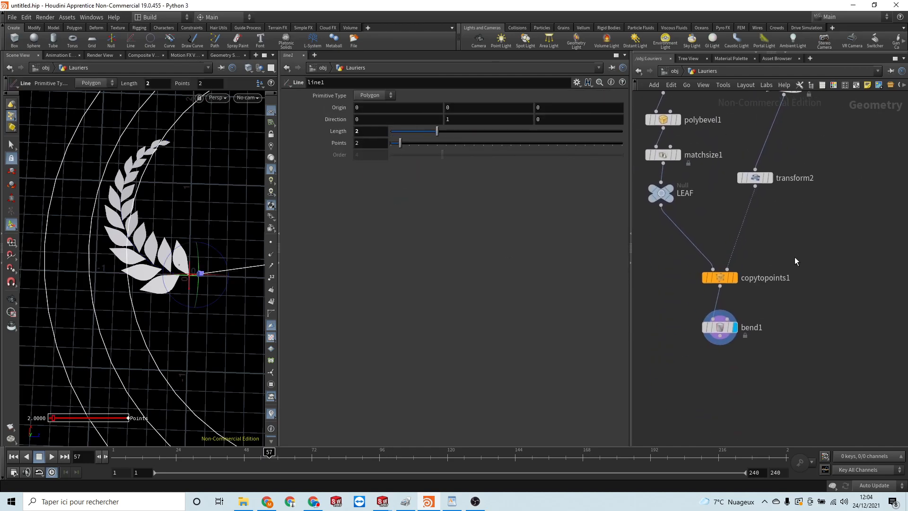
pyautogui.click(720, 327)
pyautogui.rightClick(375, 395)
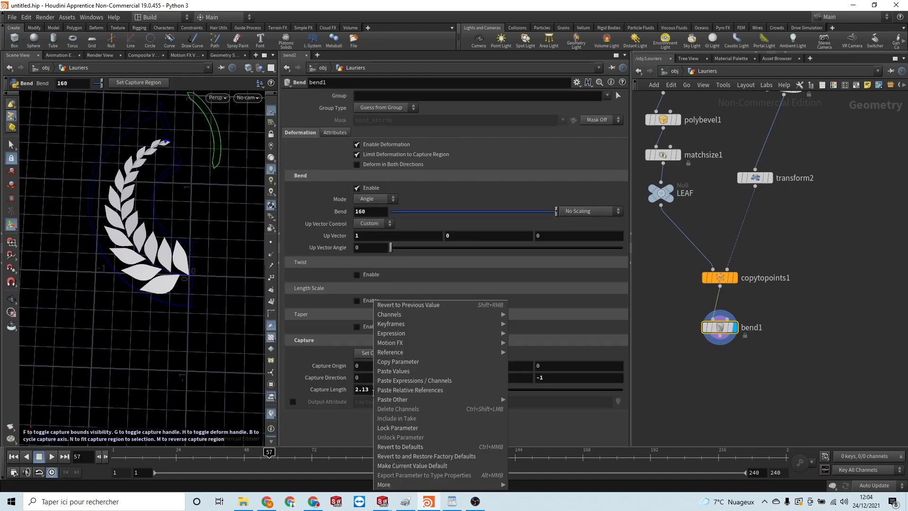
pyautogui.click(410, 391)
pyautogui.click(333, 394)
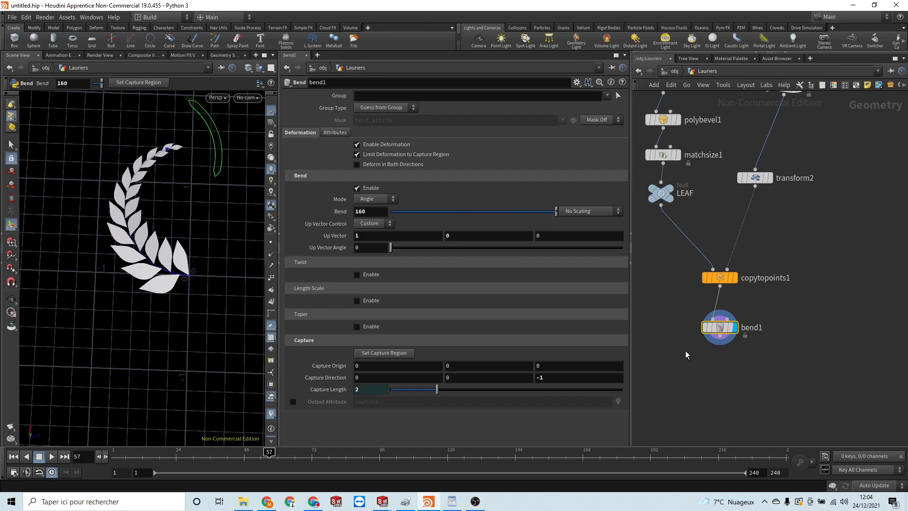
# - Add a Mirror node after bend1 and set its Direction to 0, 0, 1 to complete the wreath
pyautogui.press('Tab')
pyautogui.write('mirr')
pyautogui.press('Return')
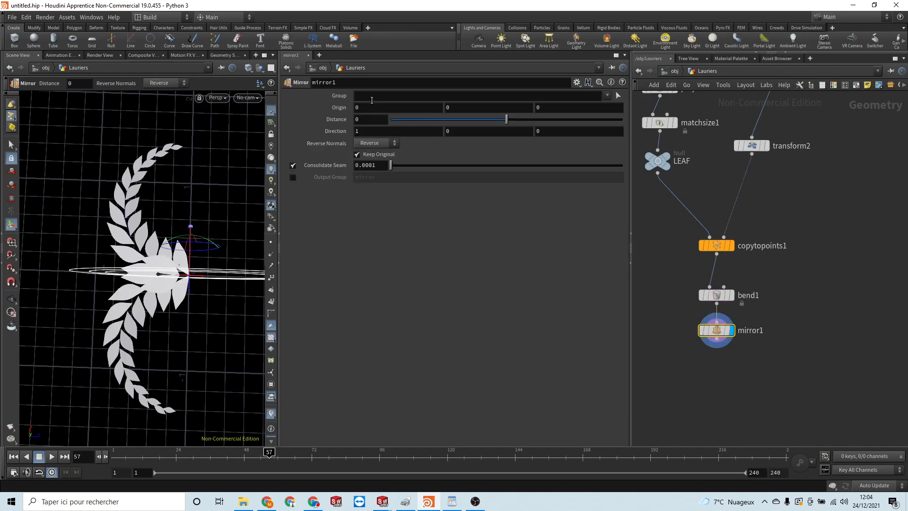
pyautogui.click(382, 131)
pyautogui.press('Return')
pyautogui.click(561, 131)
pyautogui.write('1')
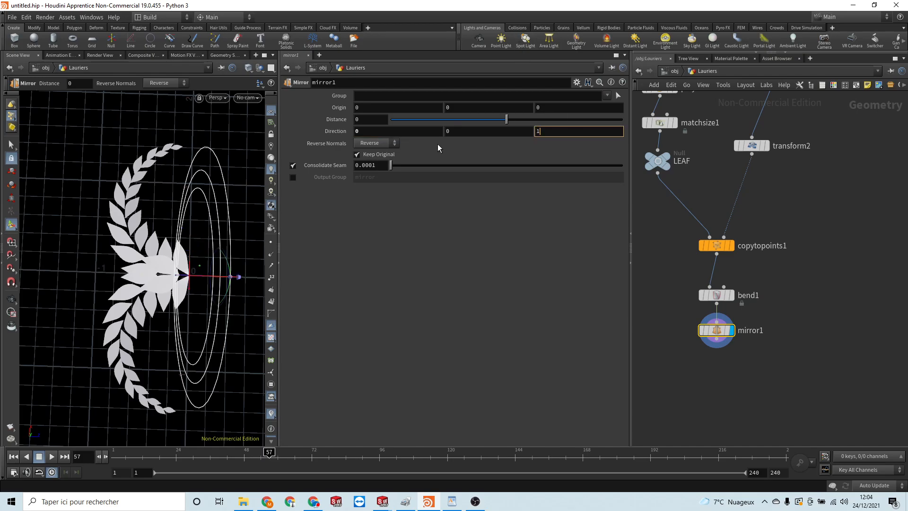
pyautogui.press('Return')
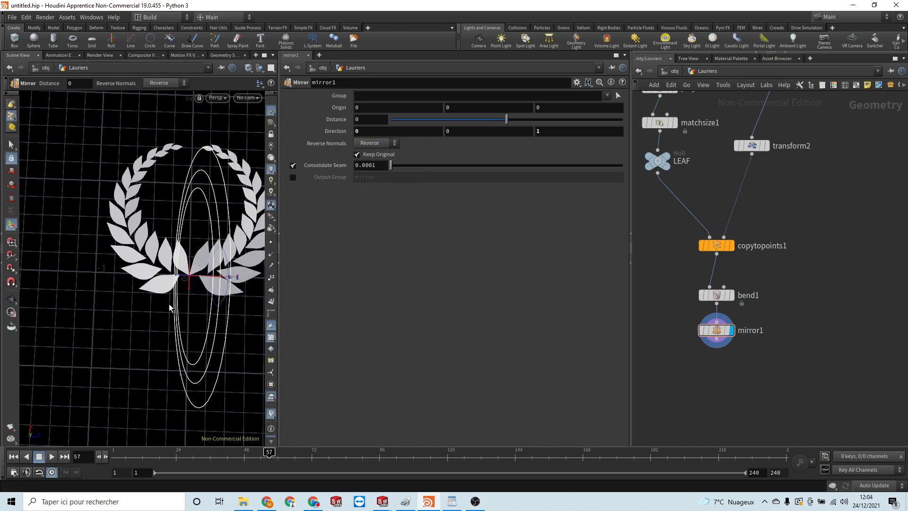
pyautogui.press('Escape')
pyautogui.moveTo(185, 298); pyautogui.dragTo(107, 316)
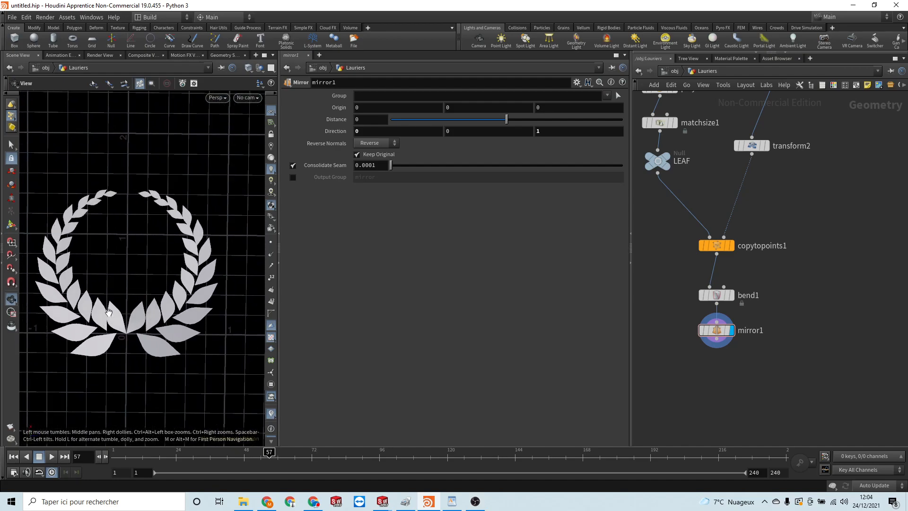
pyautogui.moveTo(135, 244); pyautogui.dragTo(144, 245, button='middle')
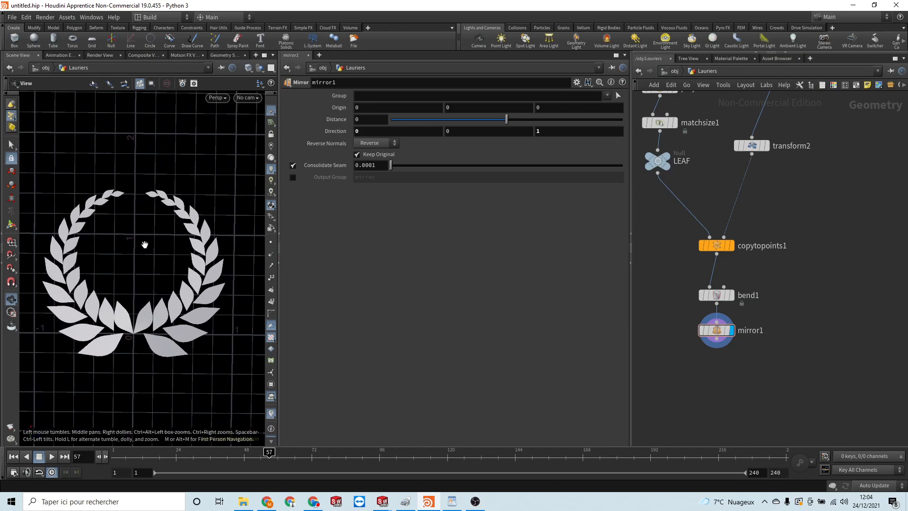
pyautogui.scroll(2, 151, 344)
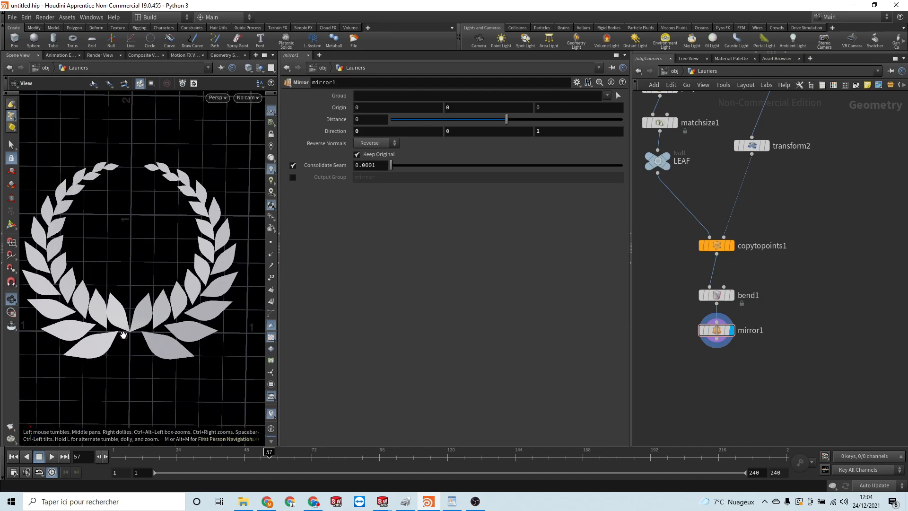
# - Align transform2 under the setup wrangle, add a Sweep node fed by transform2, and display it
pyautogui.middleClick(712, 300)
pyautogui.moveTo(825, 310); pyautogui.dragTo(804, 327, button='middle')
pyautogui.scroll(-3, 804, 284)
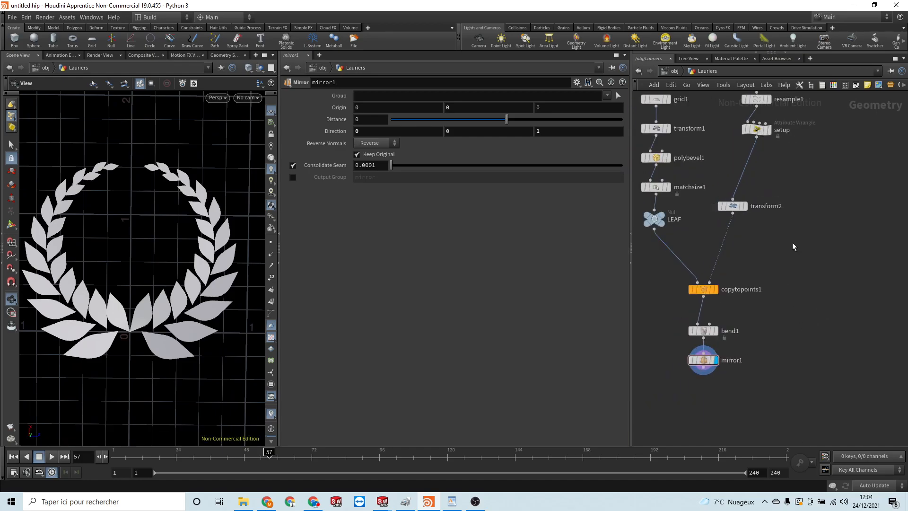
pyautogui.moveTo(736, 201); pyautogui.dragTo(761, 192)
pyautogui.click(760, 200)
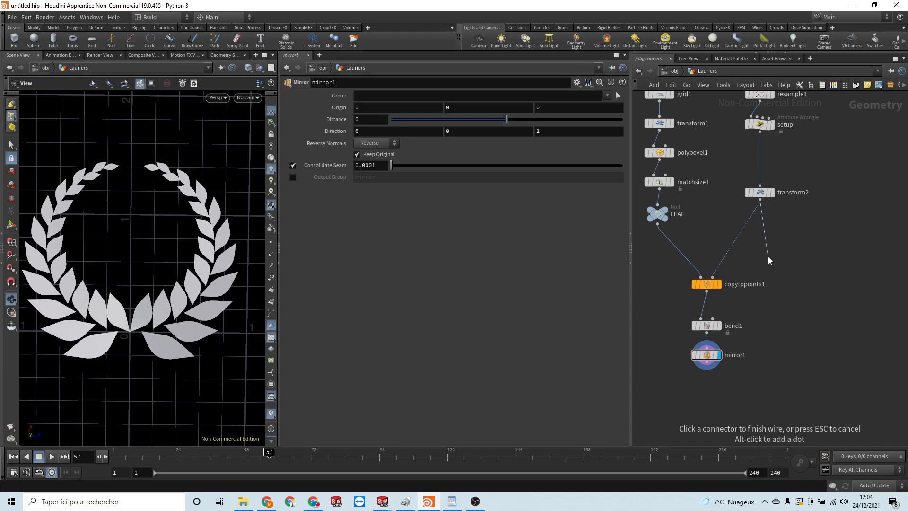
pyautogui.press('Tab')
pyautogui.write('swe')
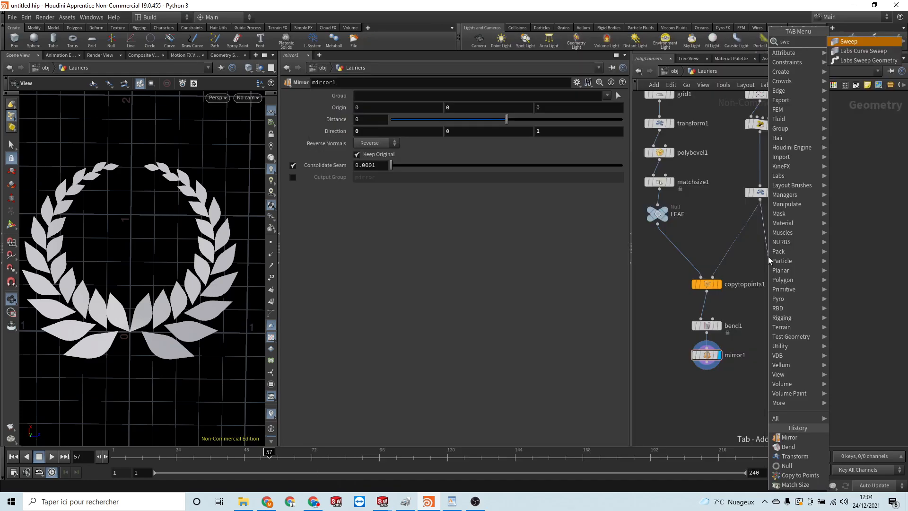
pyautogui.press('Return')
pyautogui.click(769, 256)
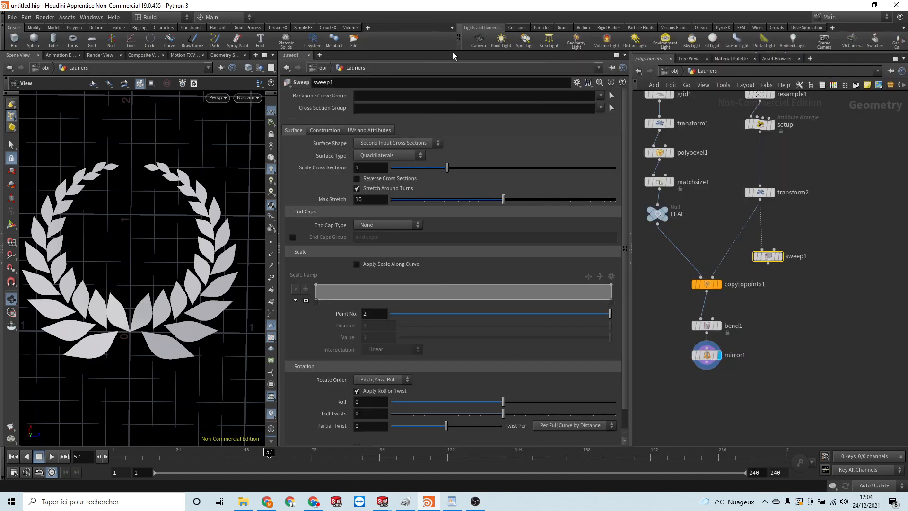
pyautogui.click(780, 256)
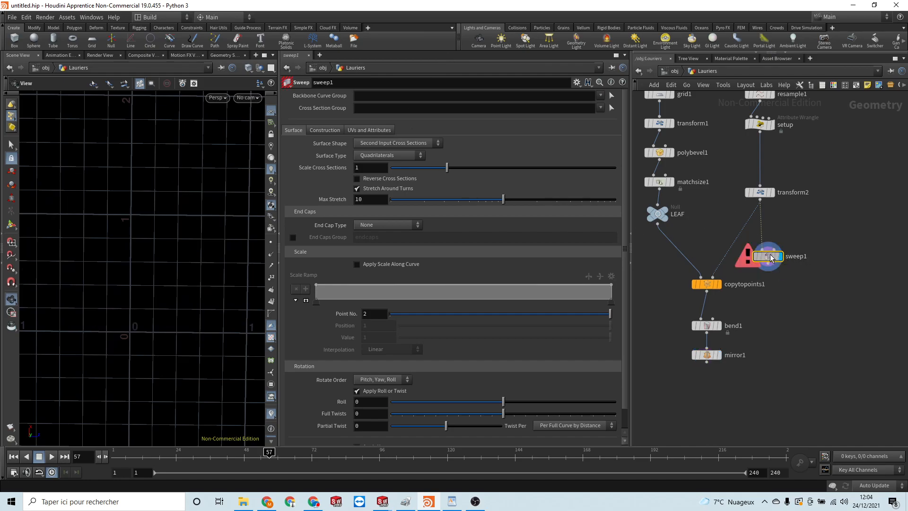
# - Set the Sweep node's Surface Shape to Ribbon with 1 column
pyautogui.click(388, 143)
pyautogui.click(379, 180)
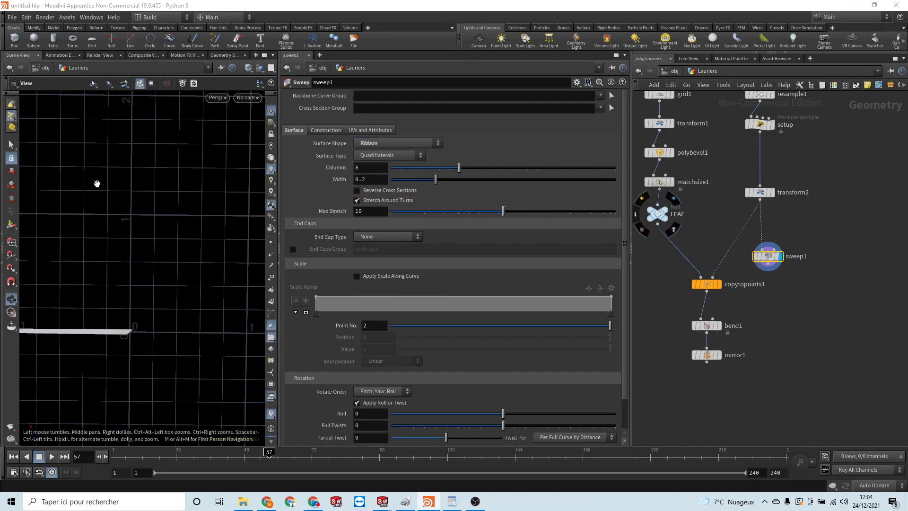
pyautogui.click(374, 168)
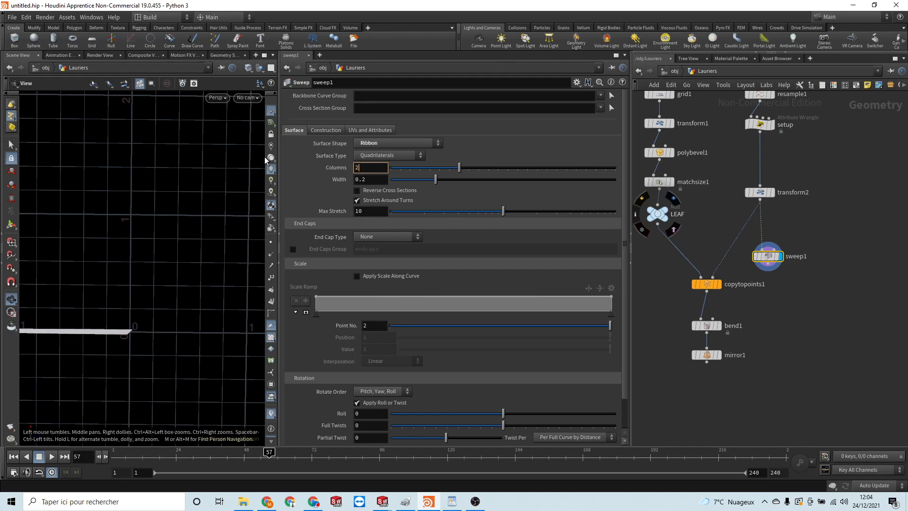
pyautogui.press('Return')
pyautogui.hotkey('shift', 'w')
pyautogui.moveTo(99, 343)
pyautogui.mouseDown()
pyautogui.moveTo(108, 359)
pyautogui.moveTo(101, 311)
pyautogui.moveTo(306, 228)
pyautogui.mouseUp()
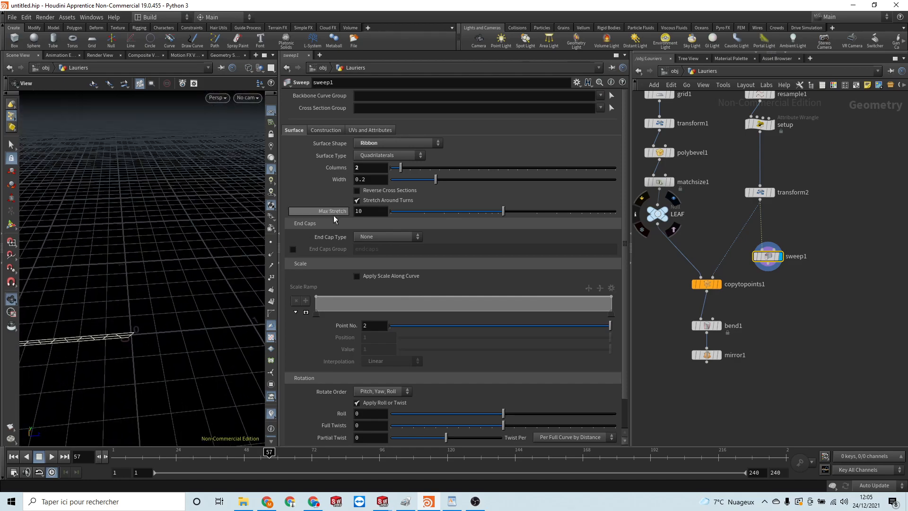
pyautogui.click(371, 168)
pyautogui.write('1')
pyautogui.press('Return')
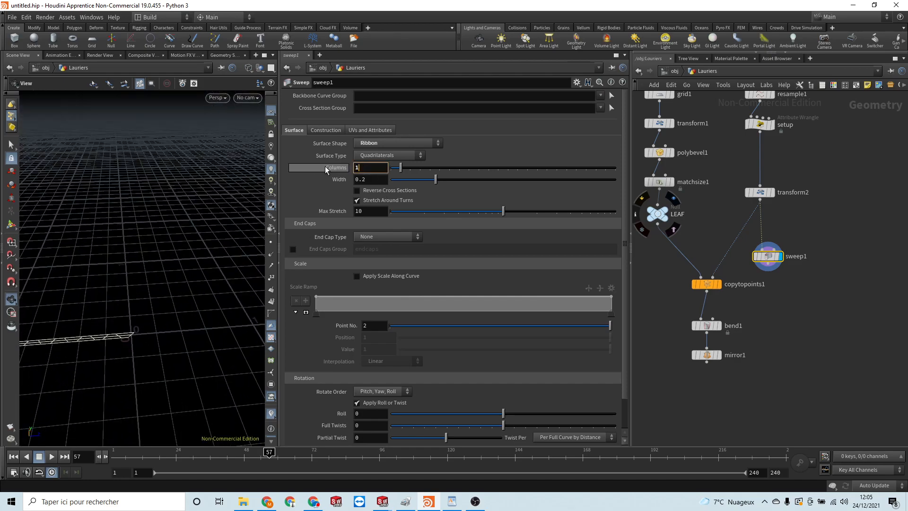
pyautogui.moveTo(188, 266); pyautogui.dragTo(170, 251, button='right')
pyautogui.moveTo(170, 251); pyautogui.dragTo(180, 279)
# - Insert a Merge node between copytopoints1 and bend1, wire sweep1 into it, and display mirror1
pyautogui.click(808, 316)
pyautogui.press('Tab')
pyautogui.write('merge')
pyautogui.press('Return')
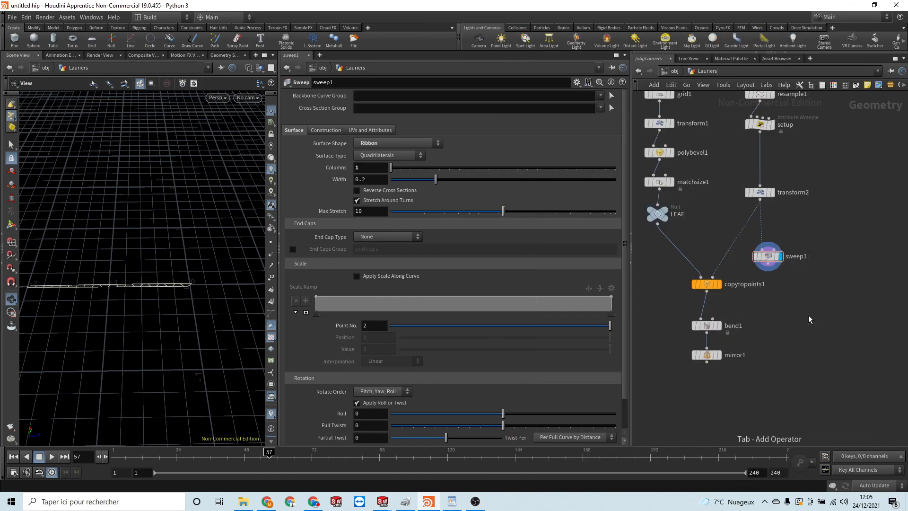
pyautogui.click(707, 308)
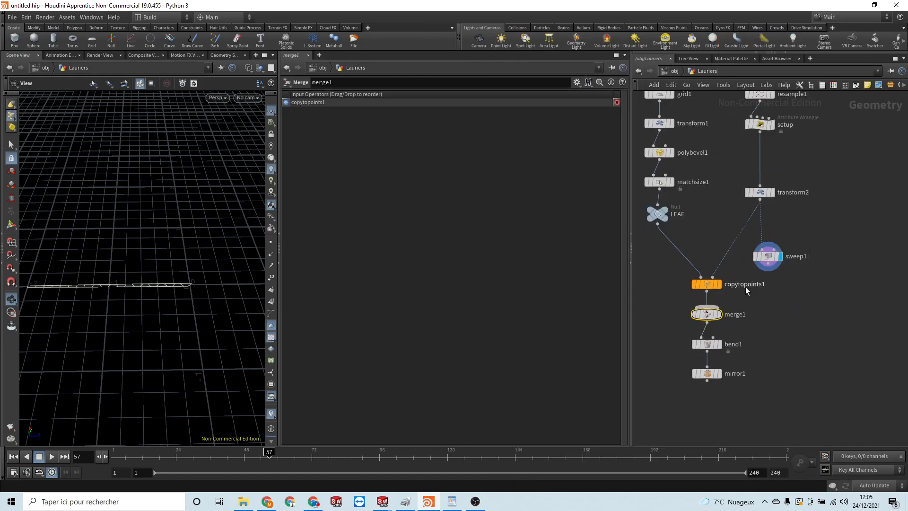
pyautogui.moveTo(769, 270); pyautogui.dragTo(734, 318)
pyautogui.click(719, 373)
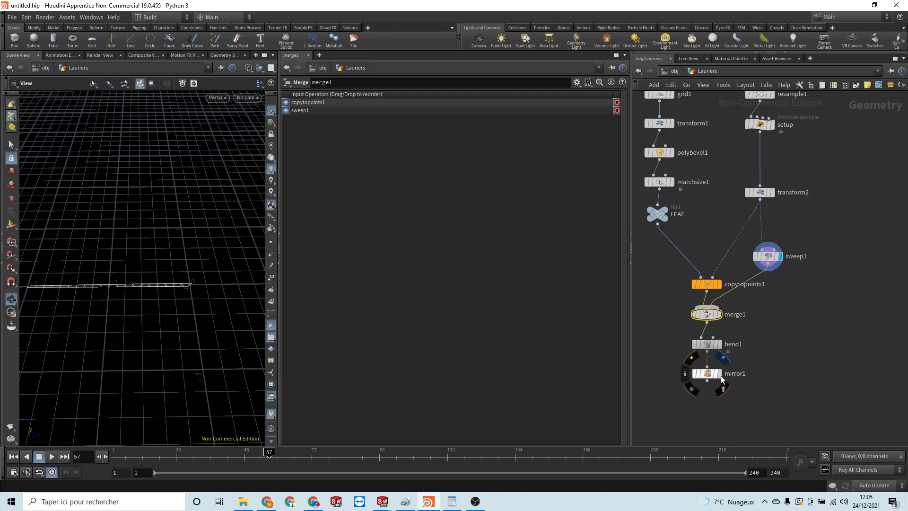
# - Examine the mirrored wreath with its stem in shaded display, and bring up the setup wrangle's parameters
pyautogui.hotkey('shift', 'w')
pyautogui.moveTo(179, 306); pyautogui.dragTo(201, 331)
pyautogui.moveTo(199, 272); pyautogui.dragTo(158, 254, button='middle')
pyautogui.scroll(3, 142, 254)
pyautogui.moveTo(143, 253)
pyautogui.mouseDown()
pyautogui.moveTo(172, 227)
pyautogui.moveTo(170, 237)
pyautogui.moveTo(130, 247)
pyautogui.moveTo(144, 254)
pyautogui.mouseUp()
pyautogui.moveTo(137, 256); pyautogui.dragTo(128, 263, button='middle')
pyautogui.moveTo(128, 263); pyautogui.dragTo(130, 272)
pyautogui.scroll(-2, 130, 273)
pyautogui.moveTo(824, 253)
pyautogui.mouseDown(button='middle')
pyautogui.moveTo(823, 313)
pyautogui.moveTo(825, 252)
pyautogui.mouseUp(button='middle')
pyautogui.scroll(2, 825, 252)
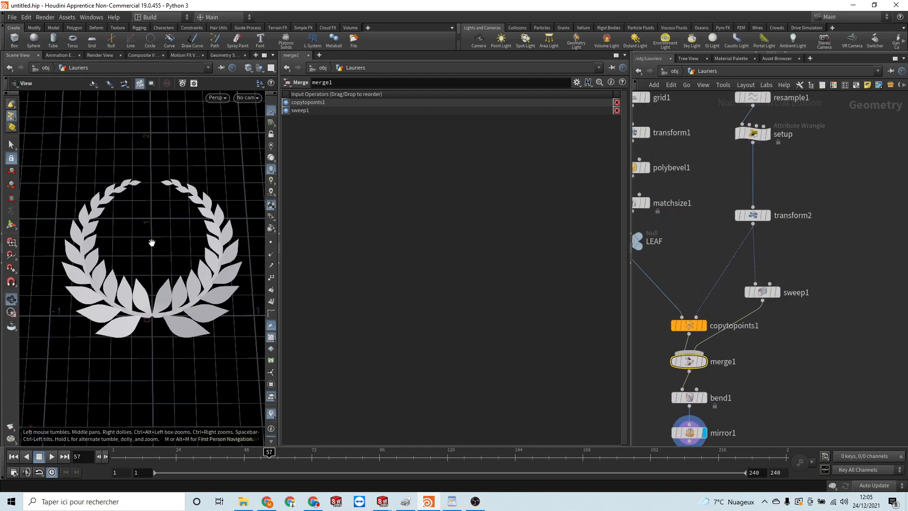
pyautogui.moveTo(824, 168); pyautogui.dragTo(826, 185, button='middle')
pyautogui.click(758, 158)
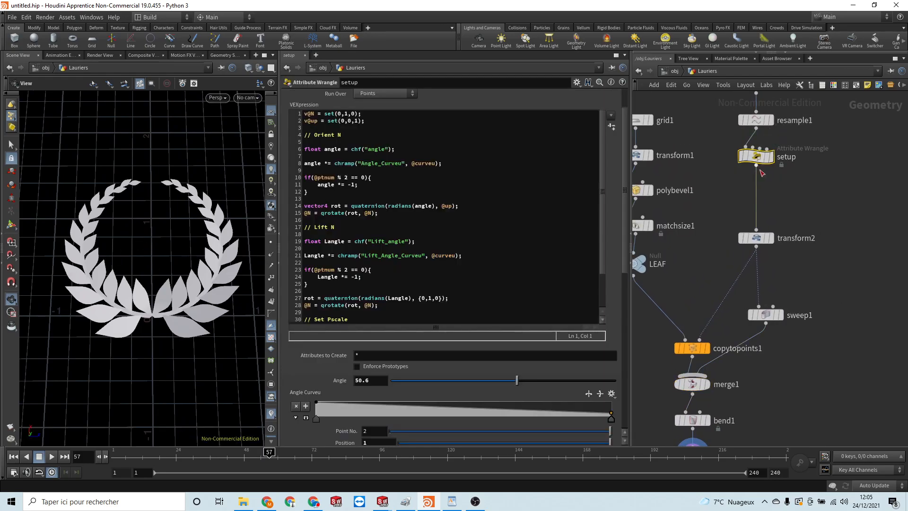
pyautogui.scroll(-1, 819, 257)
pyautogui.scroll(-2, 819, 257)
# - Add a Null node beside the leaf chain, name it CTRL, and colour it red
pyautogui.press('Tab')
pyautogui.write('nu')
pyautogui.press('Return')
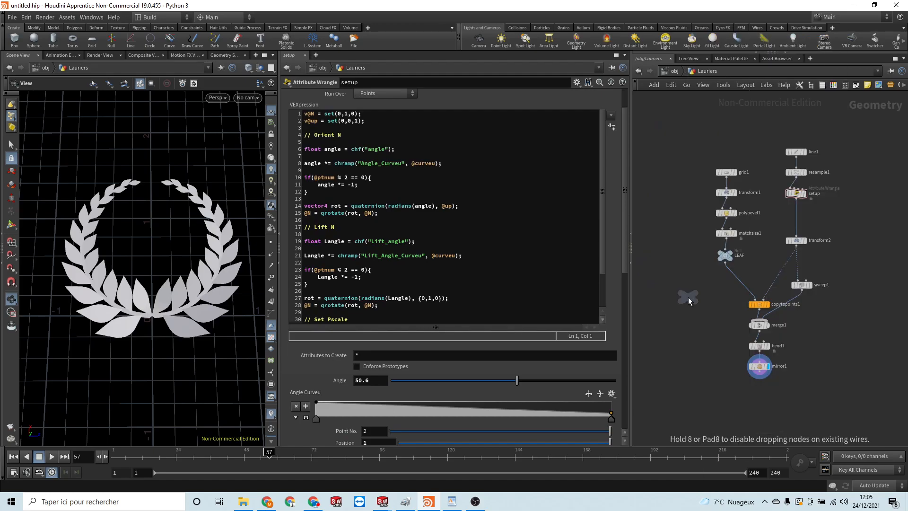
pyautogui.click(656, 253)
pyautogui.doubleClick(669, 254)
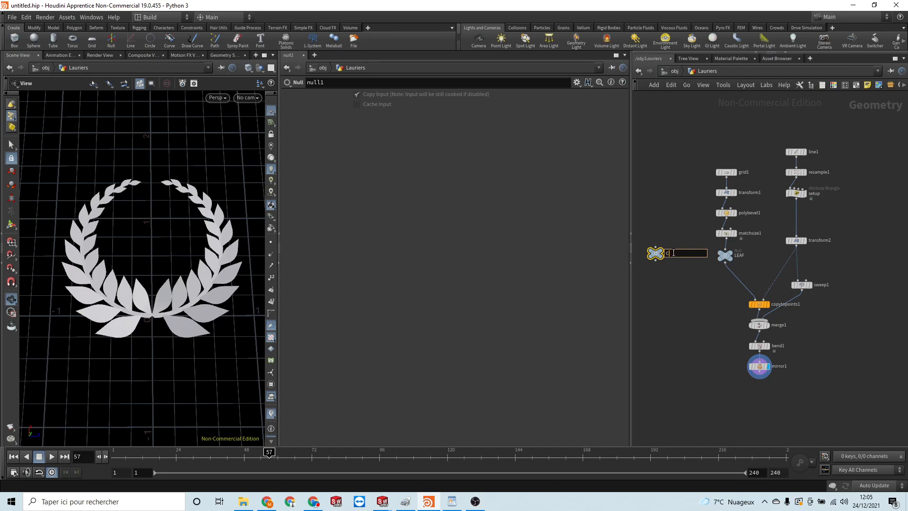
pyautogui.press('Return')
pyautogui.press('c')
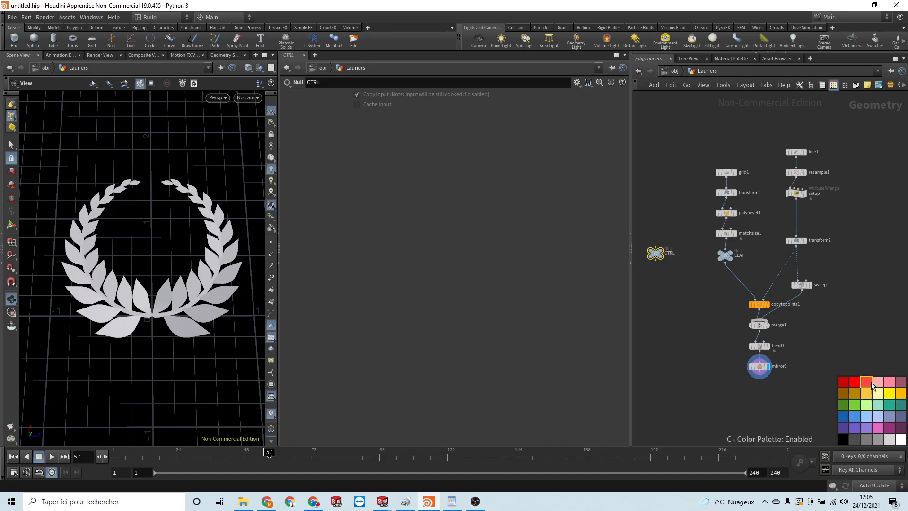
pyautogui.click(856, 380)
pyautogui.press('c')
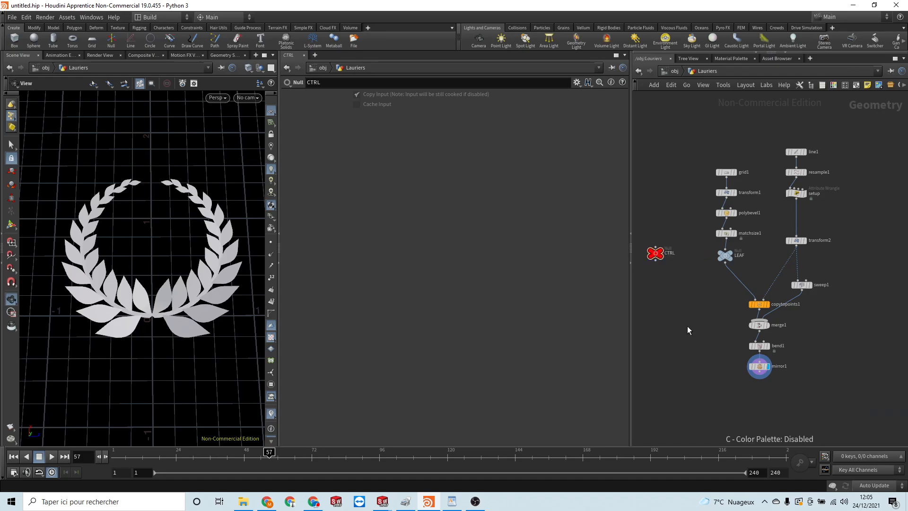
# - Open the parameter interface editor for the CTRL node and try to add line1's Length parameter to it
pyautogui.click(577, 82)
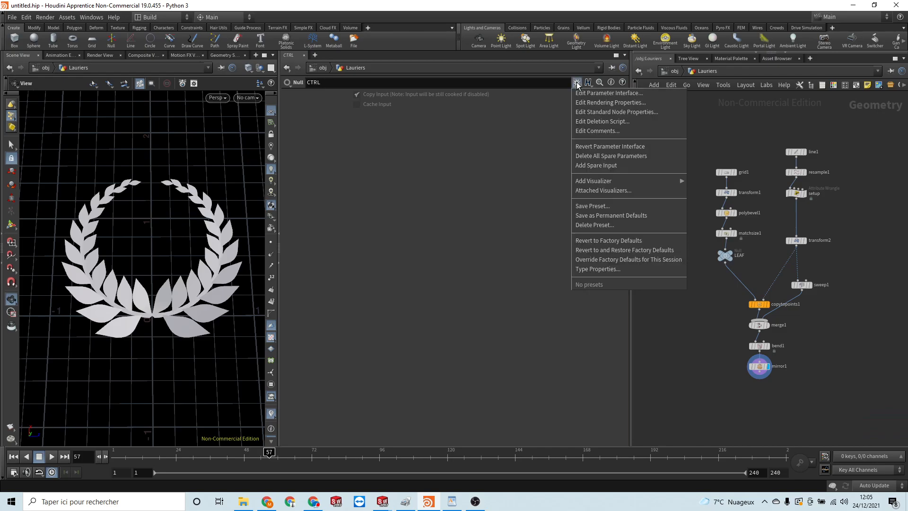
pyautogui.click(585, 94)
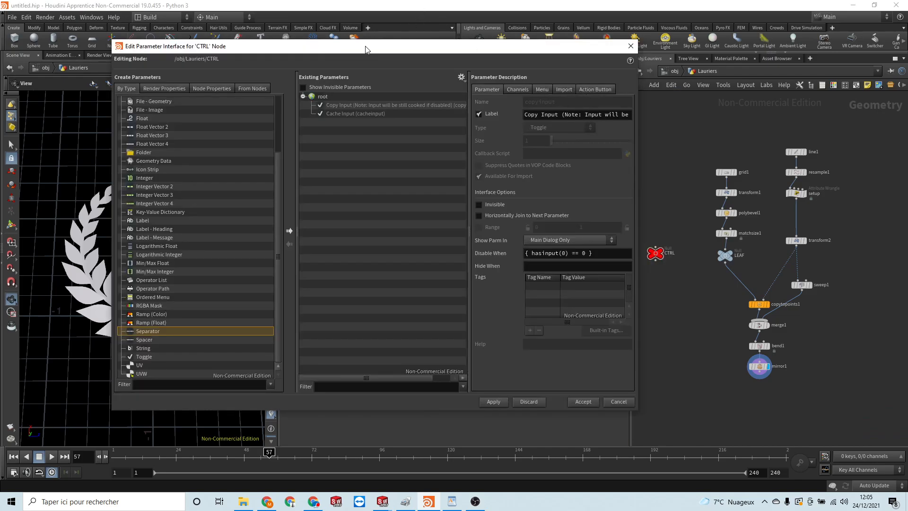
pyautogui.moveTo(372, 52); pyautogui.dragTo(386, 82)
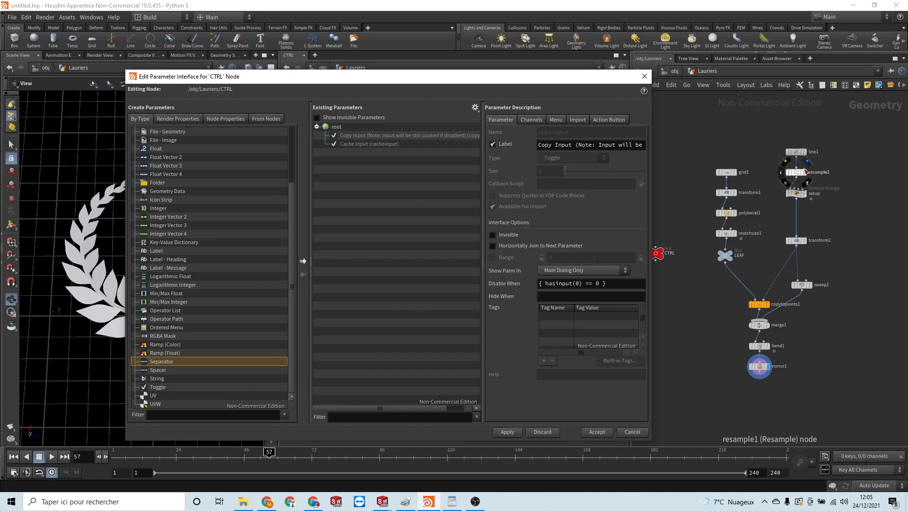
pyautogui.click(796, 152)
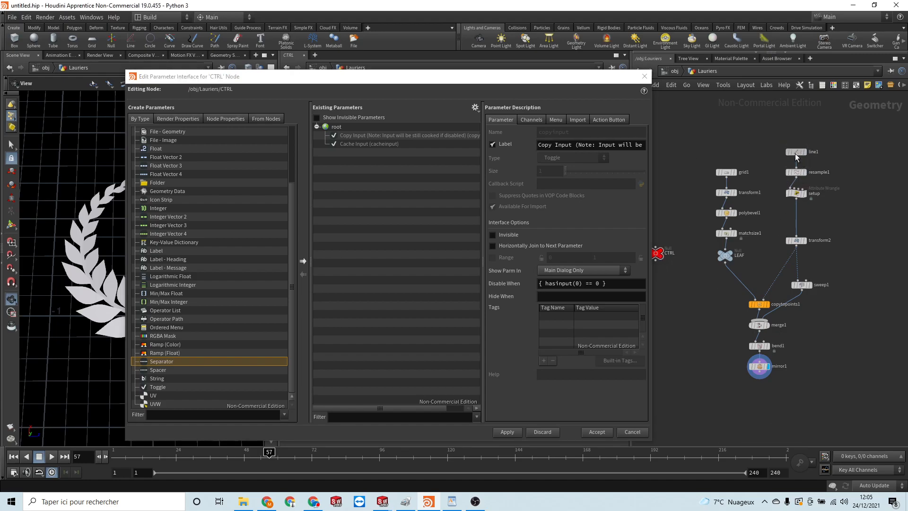
pyautogui.moveTo(540, 70); pyautogui.dragTo(494, 89)
pyautogui.moveTo(606, 186); pyautogui.dragTo(453, 186)
pyautogui.moveTo(385, 86); pyautogui.dragTo(243, 78)
pyautogui.moveTo(357, 130); pyautogui.dragTo(178, 186)
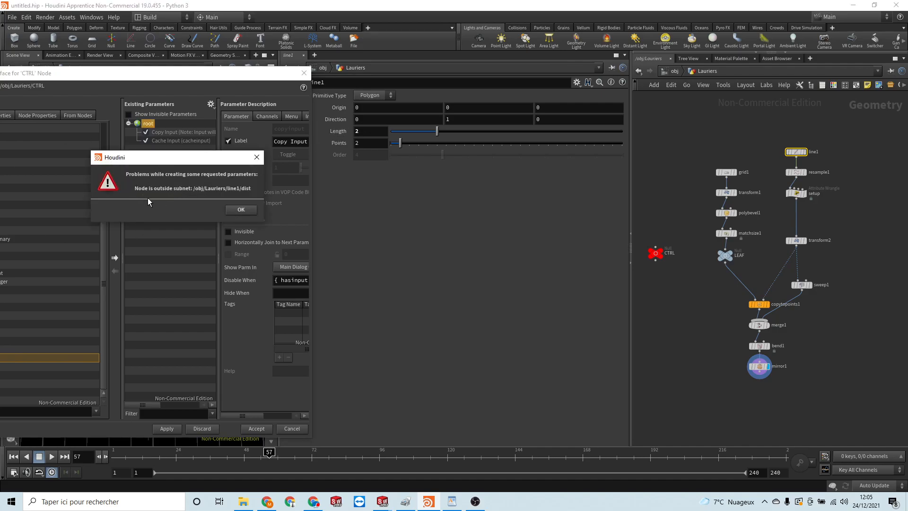
# - Allow linking parameters from outside the subnet and add line1's Length to the CTRL parameters
pyautogui.click(240, 210)
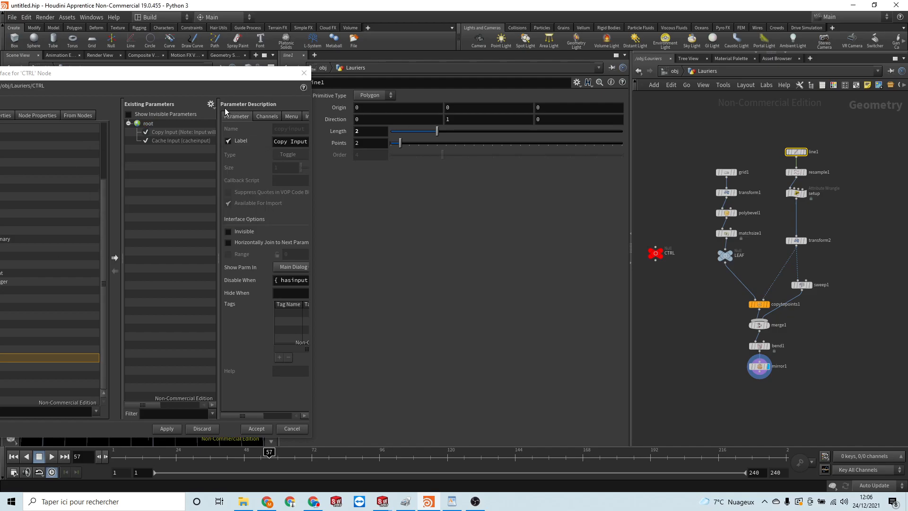
pyautogui.click(211, 104)
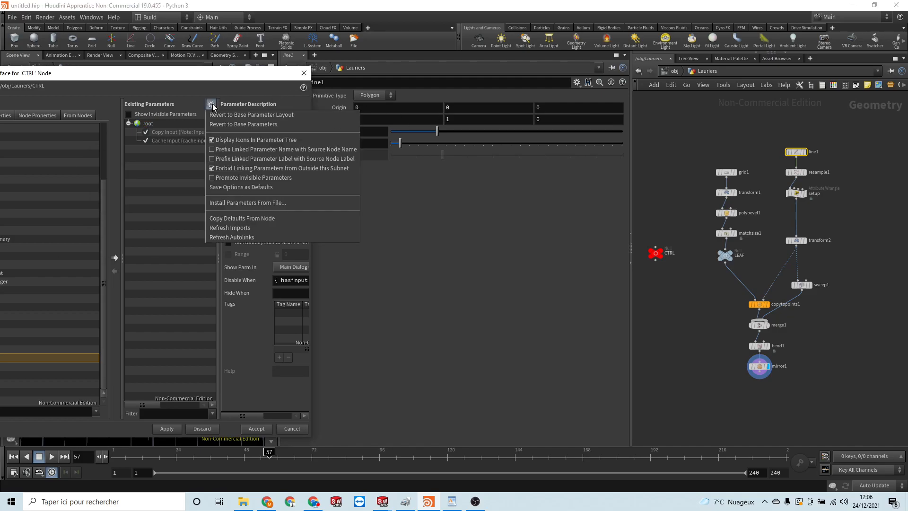
pyautogui.click(211, 168)
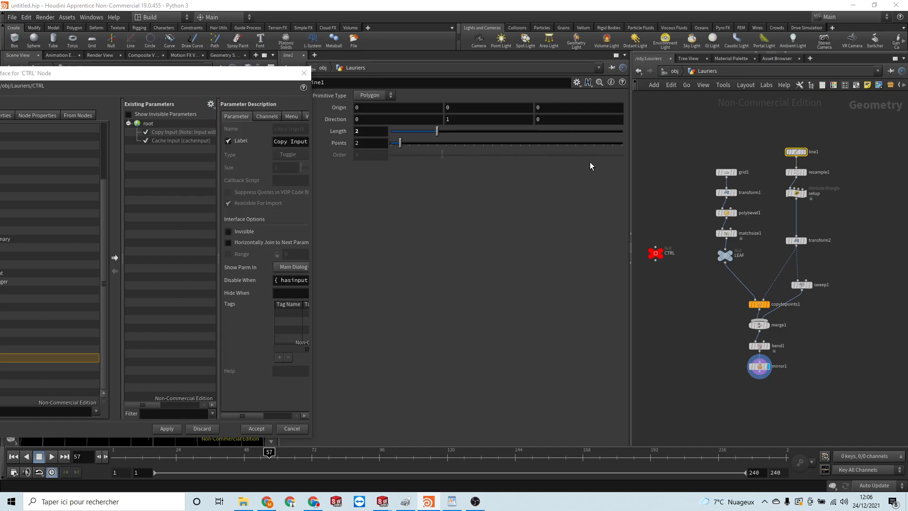
pyautogui.moveTo(343, 135); pyautogui.dragTo(189, 169)
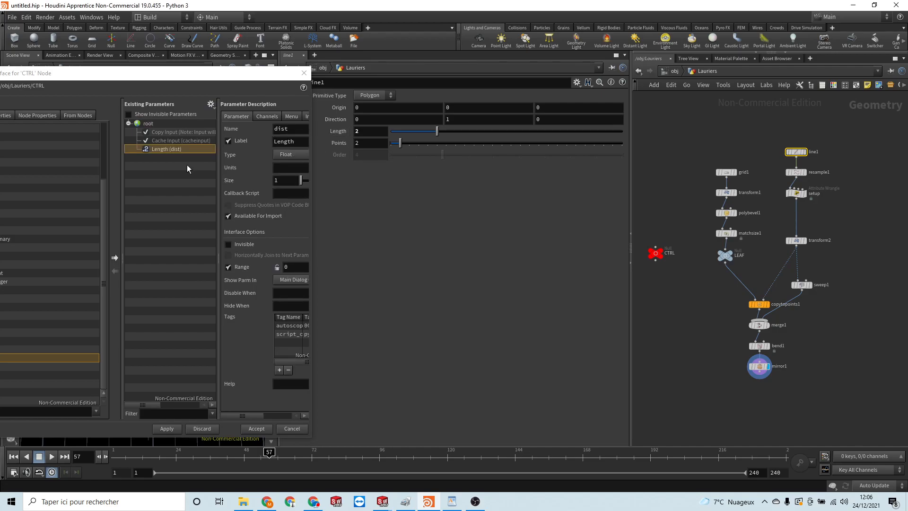
# - Add resample1's Length to the CTRL parameters, label it Resample Length, and apply the interface
pyautogui.click(796, 173)
pyautogui.moveTo(333, 174); pyautogui.dragTo(169, 196)
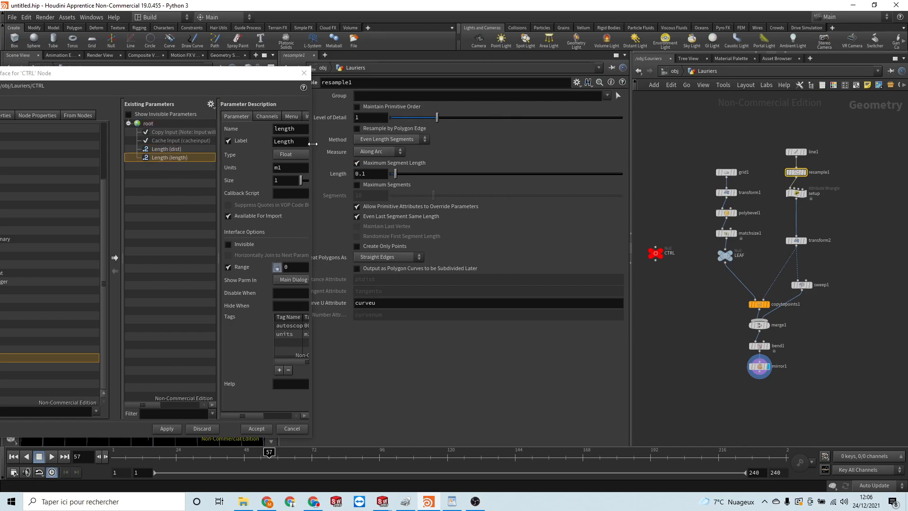
pyautogui.moveTo(313, 143); pyautogui.dragTo(413, 144)
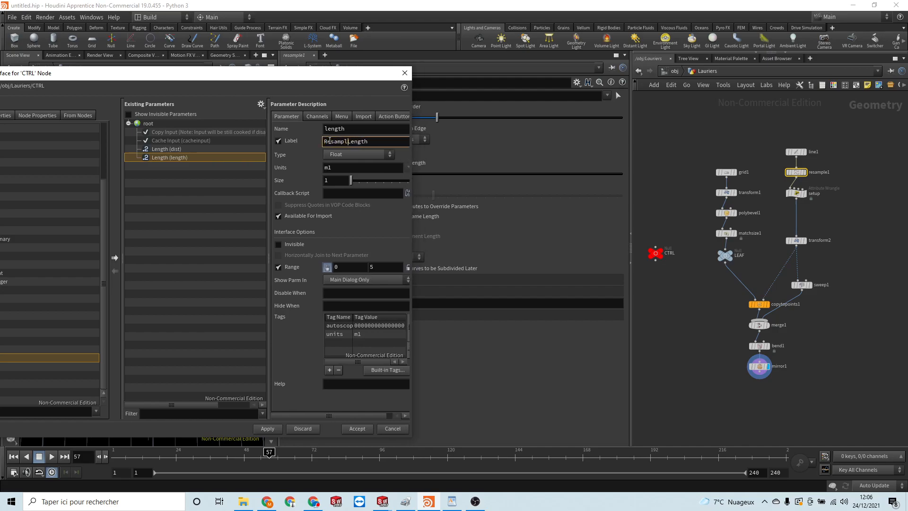
pyautogui.press('Return')
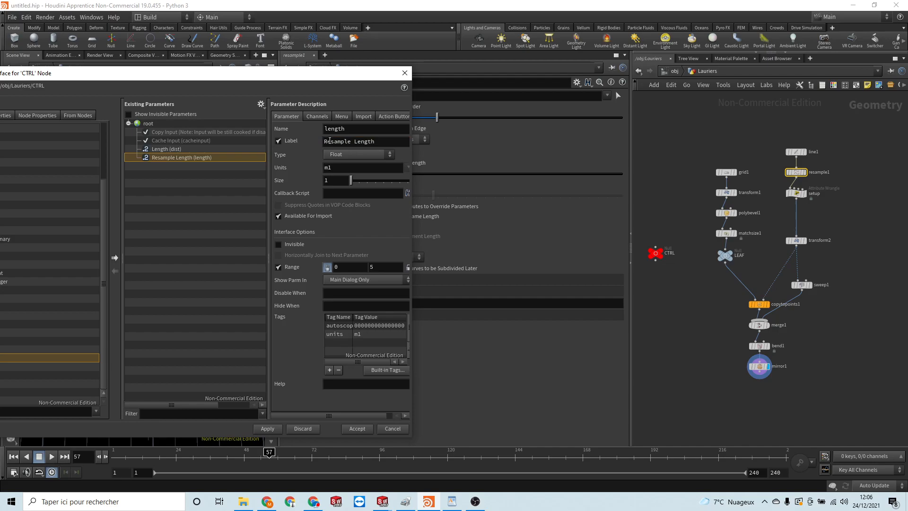
pyautogui.click(269, 428)
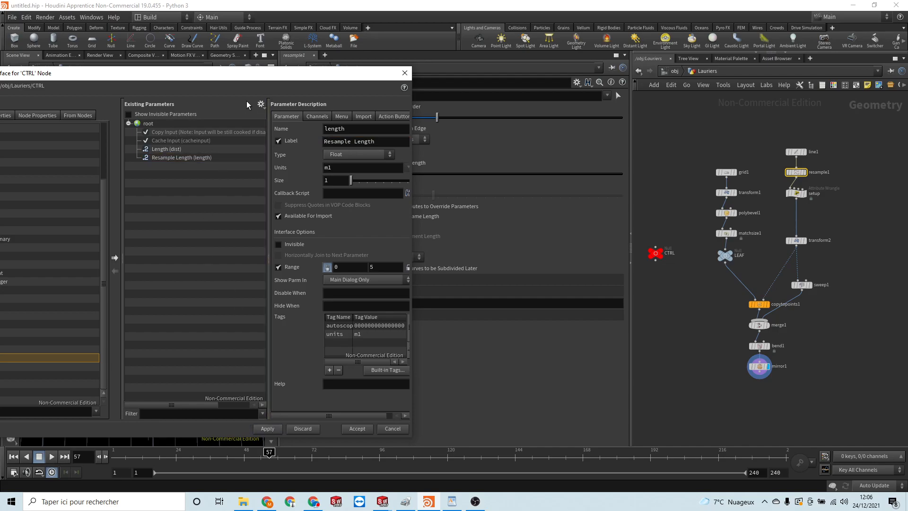
# - Add a separator below Resample Length, followed by the setup wrangle's Angle and Angle Curveu parameters
pyautogui.moveTo(194, 74); pyautogui.dragTo(329, 59)
pyautogui.moveTo(128, 342); pyautogui.dragTo(321, 258)
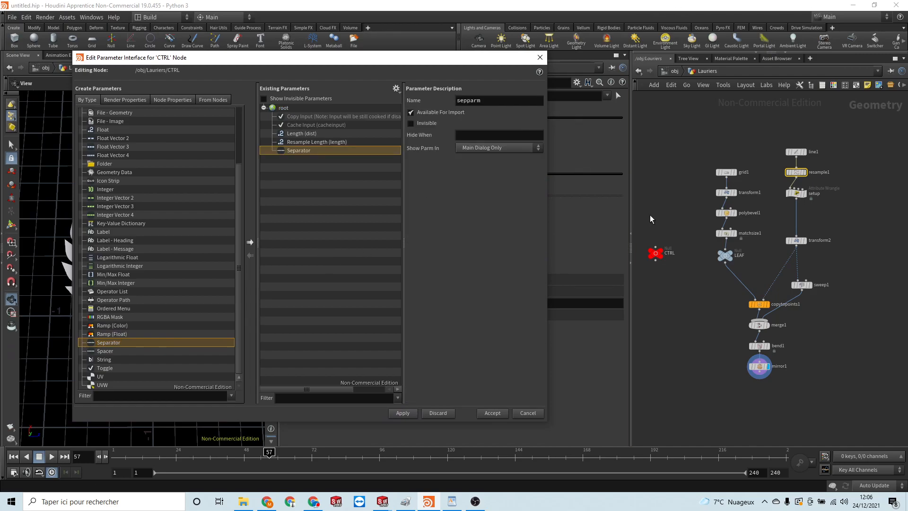
pyautogui.click(797, 192)
pyautogui.moveTo(446, 65); pyautogui.dragTo(268, 57)
pyautogui.moveTo(627, 140); pyautogui.dragTo(637, 195)
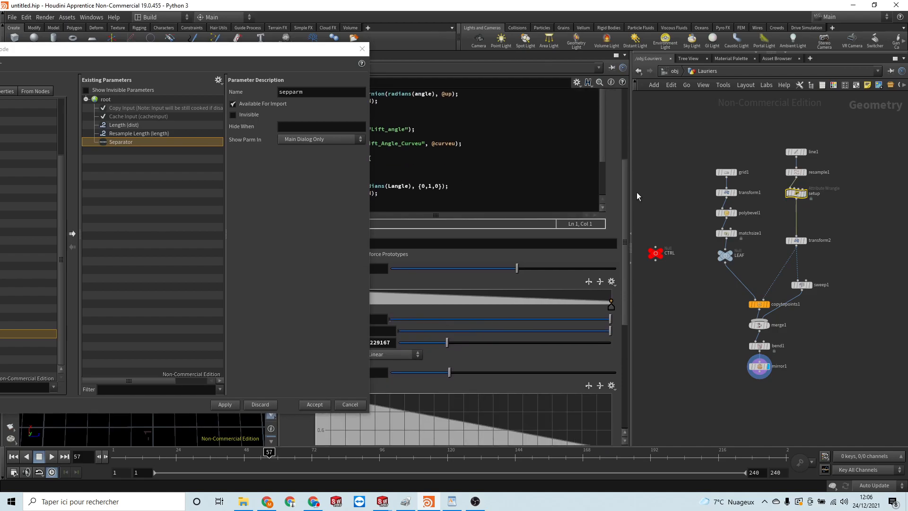
pyautogui.moveTo(288, 39); pyautogui.dragTo(193, 39)
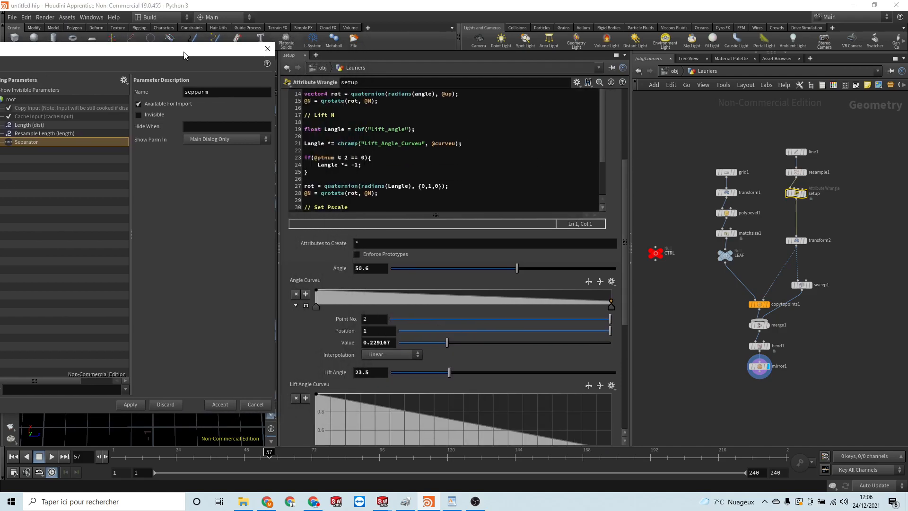
pyautogui.scroll(-1, 409, 239)
pyautogui.moveTo(341, 260); pyautogui.dragTo(77, 219)
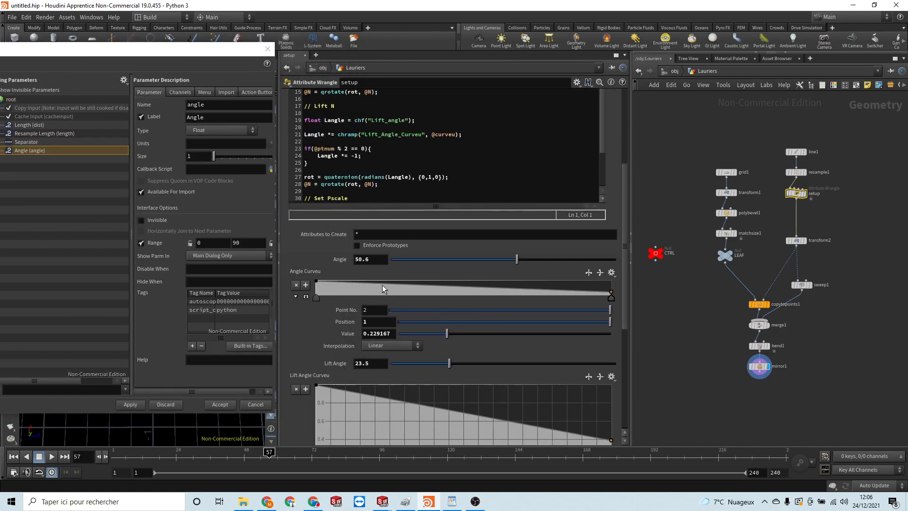
pyautogui.moveTo(298, 273); pyautogui.dragTo(90, 237)
# - Add the setup wrangle's Lift Angle Curveu and Lift Angle parameters to CTRL, placing Lift Angle above its ramp
pyautogui.scroll(-3, 175, 269)
pyautogui.moveTo(310, 376); pyautogui.dragTo(71, 166)
pyautogui.scroll(-3, 480, 266)
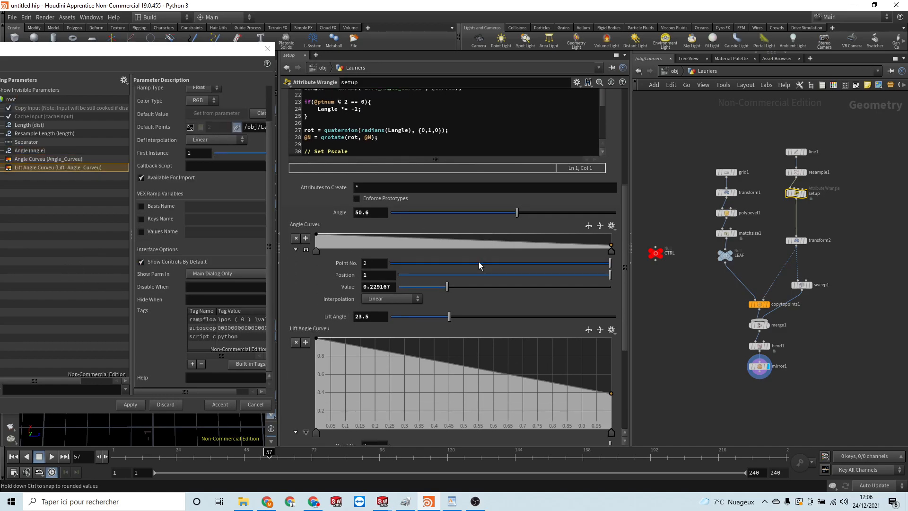
pyautogui.moveTo(337, 308); pyautogui.dragTo(83, 236)
pyautogui.moveTo(25, 176); pyautogui.dragTo(26, 167)
# - Add the setup wrangle's Pscale Min, Pscale Max and Curveu Pscale parameters at the end of the CTRL list
pyautogui.scroll(-3, 479, 268)
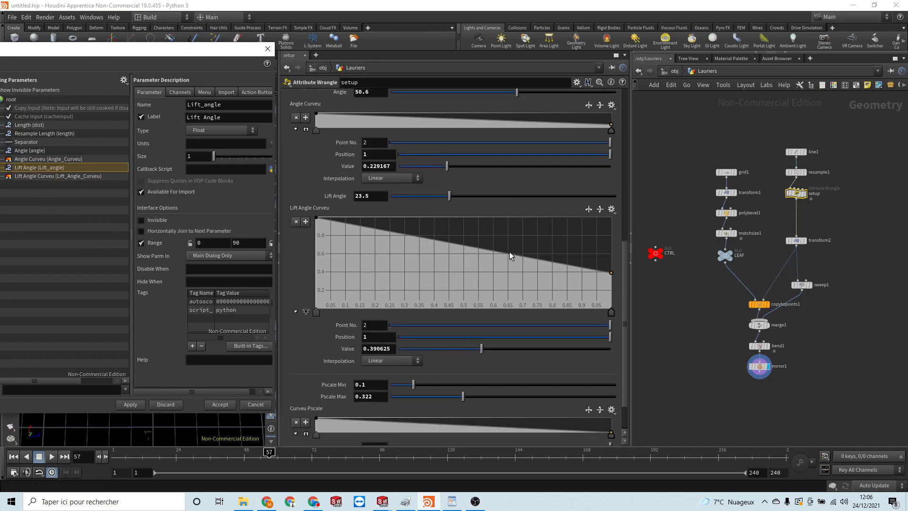
pyautogui.scroll(-2, 510, 251)
pyautogui.moveTo(334, 339); pyautogui.dragTo(71, 199)
pyautogui.moveTo(341, 350); pyautogui.dragTo(76, 198)
pyautogui.moveTo(306, 363); pyautogui.dragTo(74, 268)
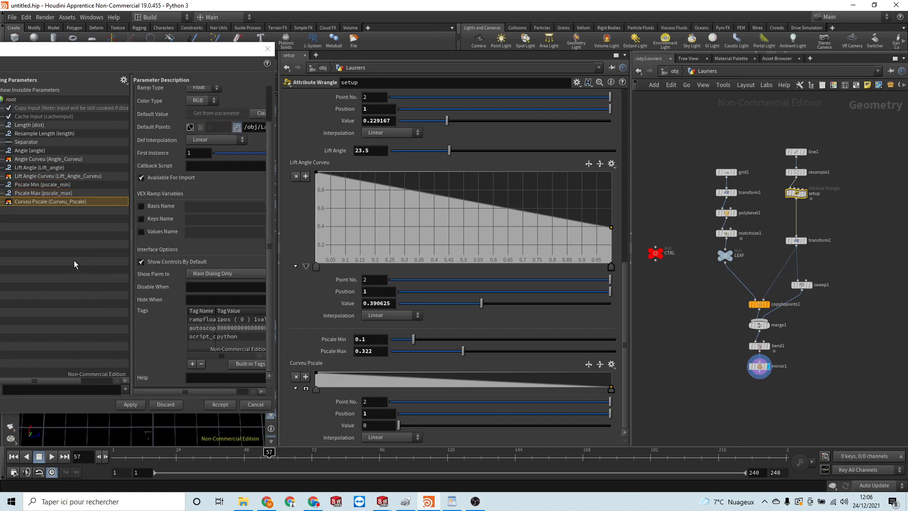
# - Insert a separator above Pscale Min and a spacer above Lift Angle in the CTRL parameter list
pyautogui.moveTo(123, 43); pyautogui.dragTo(471, 48)
pyautogui.moveTo(196, 343); pyautogui.dragTo(395, 183)
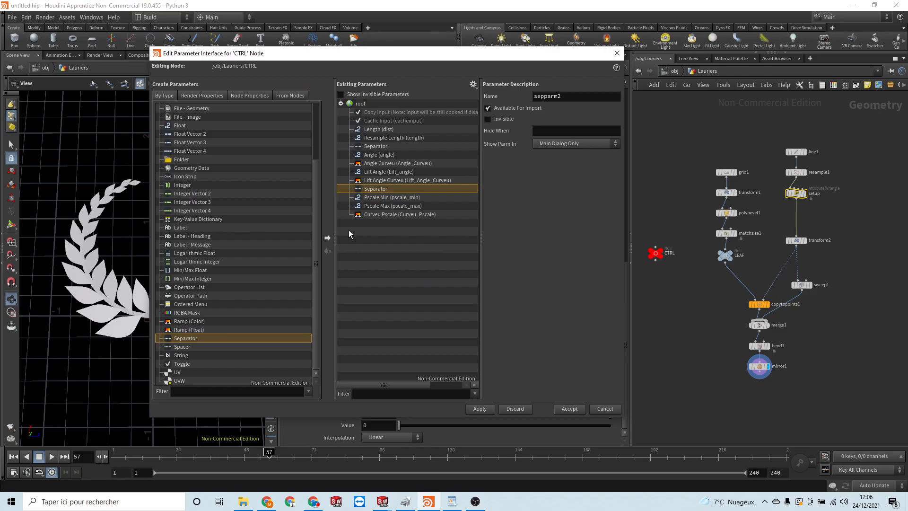
pyautogui.moveTo(184, 347); pyautogui.dragTo(416, 166)
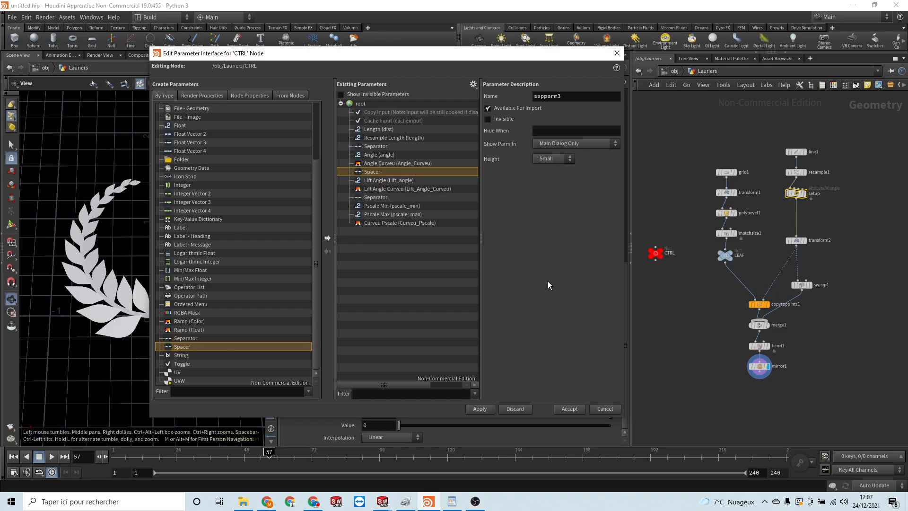
# - Append a spacer below Curveu Pscale in the CTRL parameter list, followed by the bend1 node's Bend parameter
pyautogui.moveTo(184, 351); pyautogui.dragTo(453, 374)
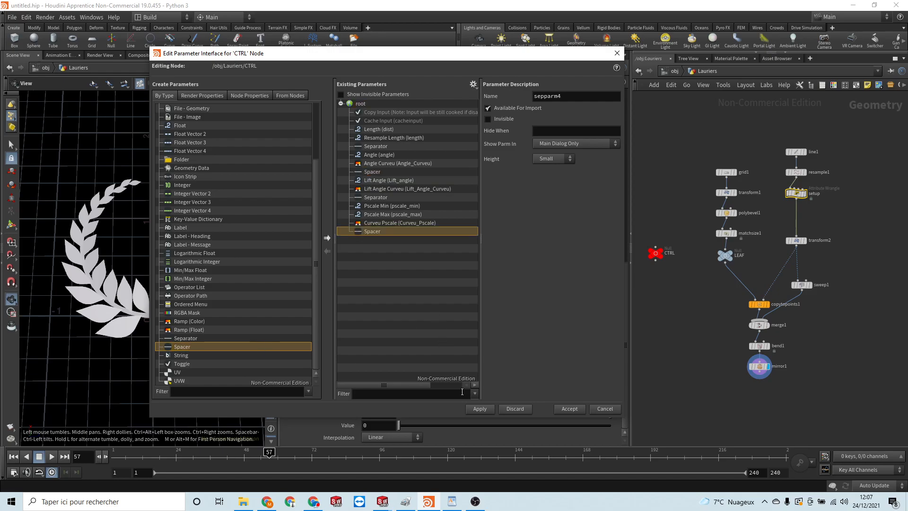
pyautogui.click(486, 410)
pyautogui.moveTo(554, 56); pyautogui.dragTo(375, 42)
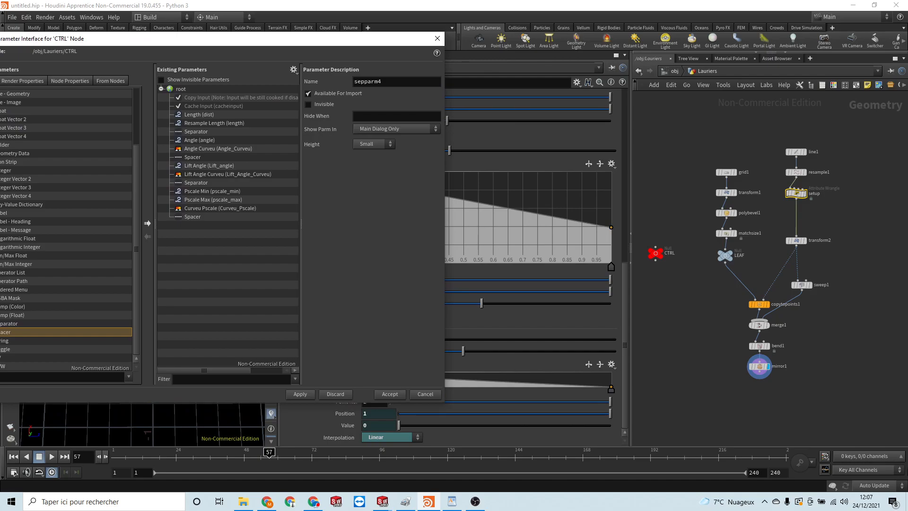
pyautogui.click(759, 348)
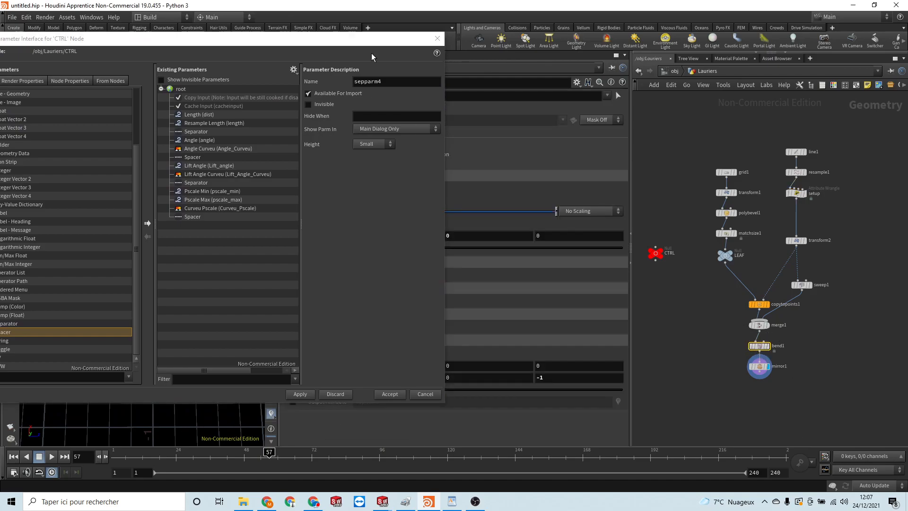
pyautogui.click(353, 48)
pyautogui.moveTo(344, 44); pyautogui.dragTo(197, 37)
pyautogui.click(344, 210)
pyautogui.moveTo(345, 211); pyautogui.dragTo(91, 247)
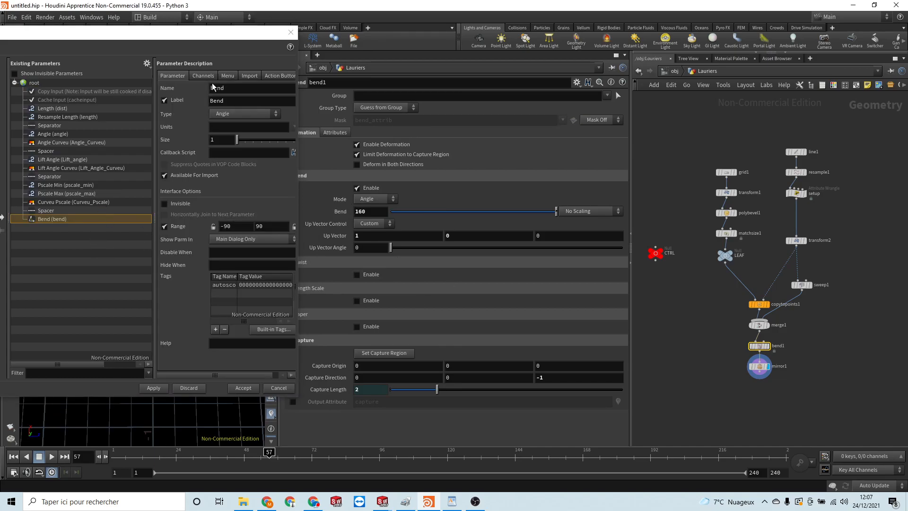
# - Enable Twist on bend1 and add its Twist parameter below Bend in the CTRL list, accepting the interface changes
pyautogui.moveTo(228, 37); pyautogui.dragTo(182, 40)
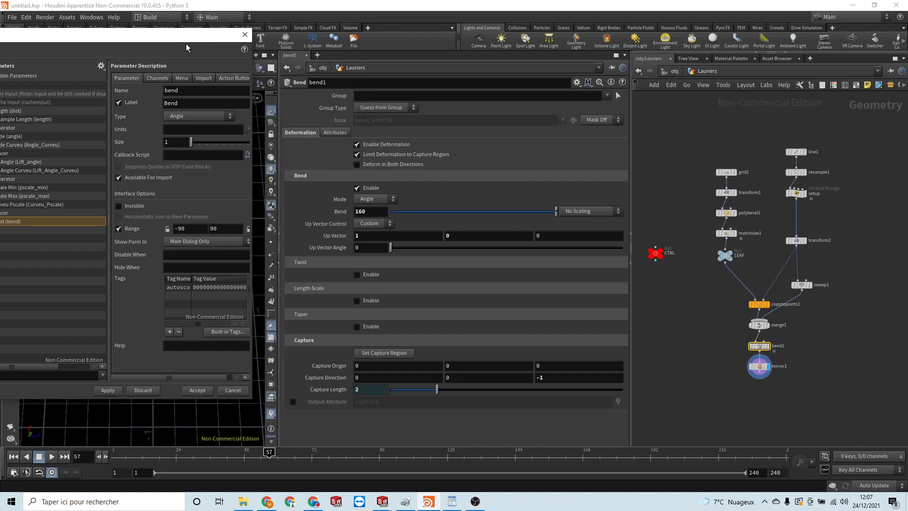
pyautogui.click(357, 275)
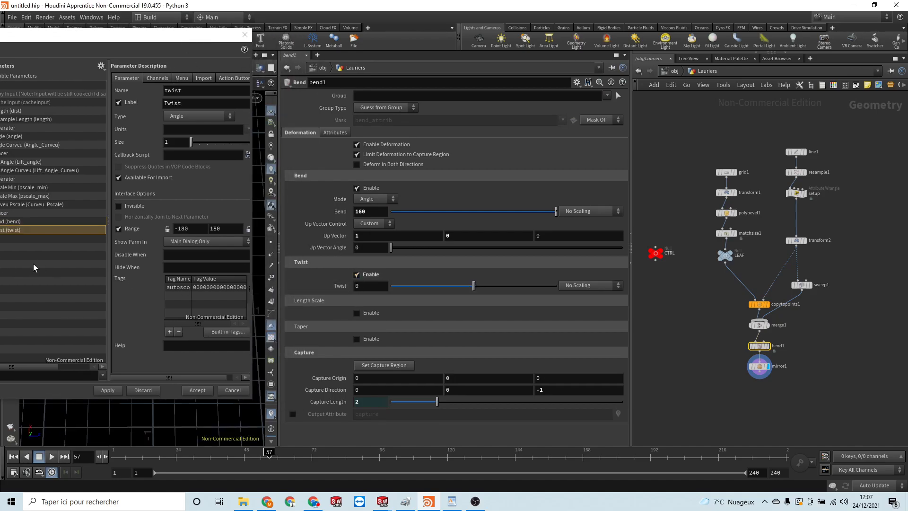
pyautogui.click(197, 390)
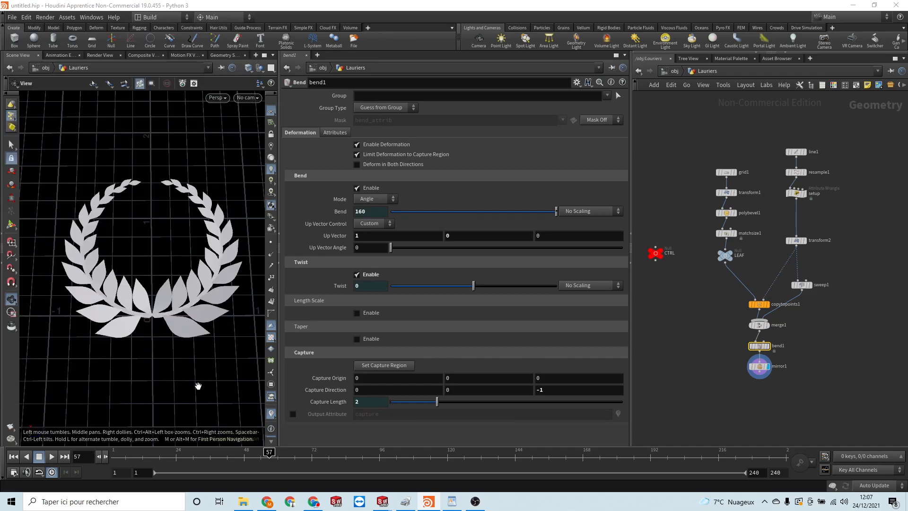
pyautogui.moveTo(184, 250); pyautogui.dragTo(198, 280)
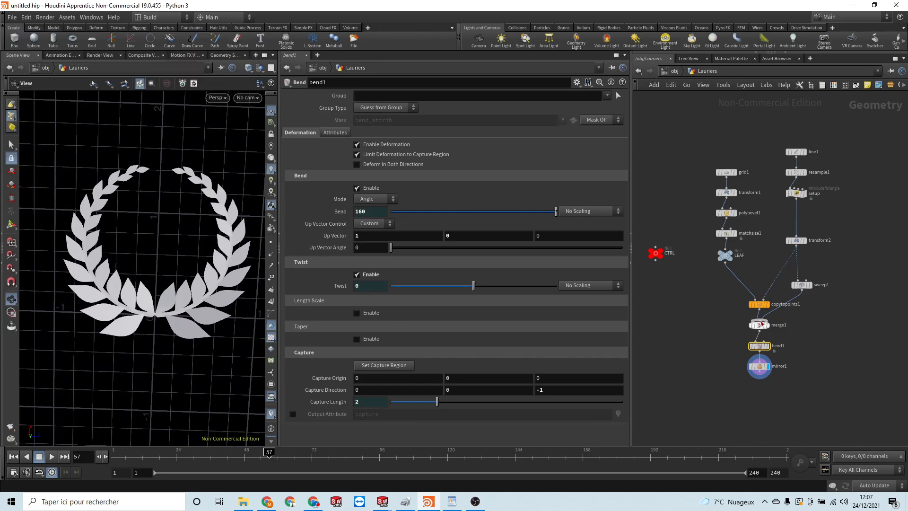
# - On the CTRL null, set Length to 2.23 and Angle to 27.1
pyautogui.click(656, 254)
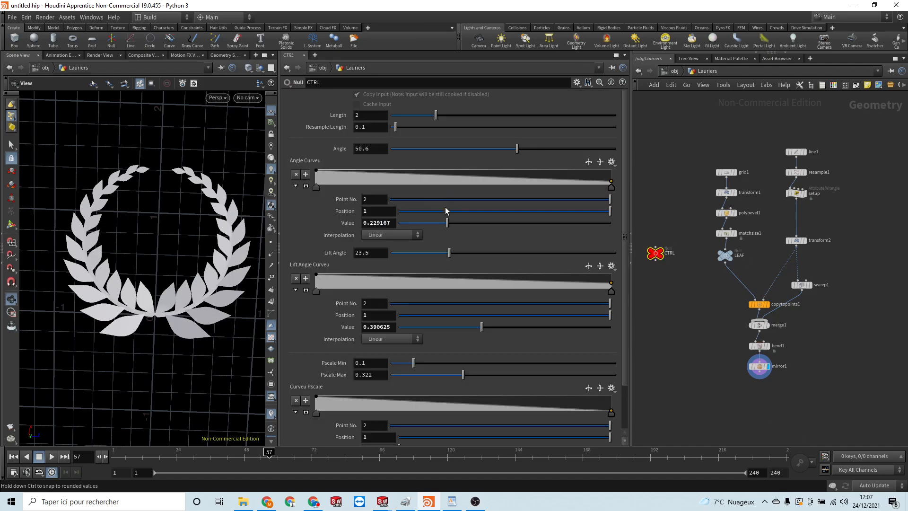
pyautogui.moveTo(439, 118)
pyautogui.mouseDown()
pyautogui.moveTo(457, 120)
pyautogui.moveTo(427, 116)
pyautogui.moveTo(441, 122)
pyautogui.mouseUp()
pyautogui.moveTo(162, 315); pyautogui.dragTo(184, 315)
pyautogui.moveTo(523, 147); pyautogui.dragTo(458, 176)
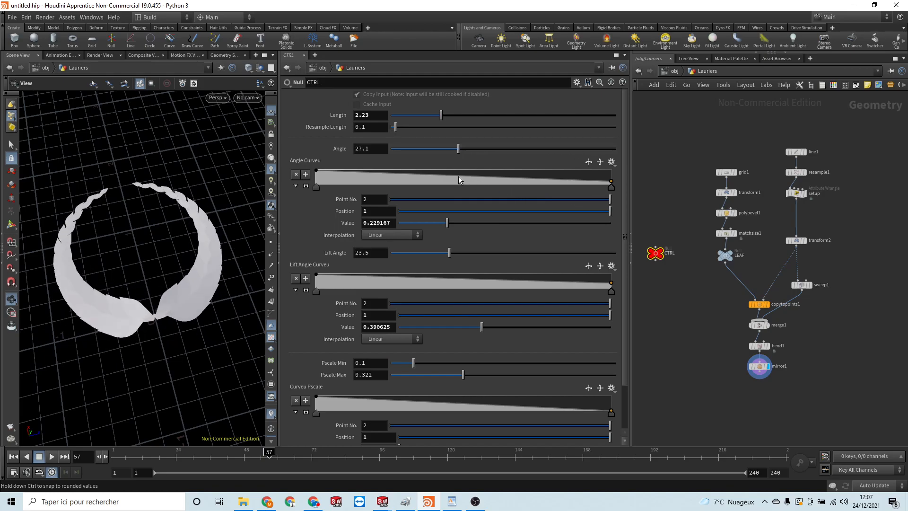
pyautogui.moveTo(211, 322); pyautogui.dragTo(246, 303)
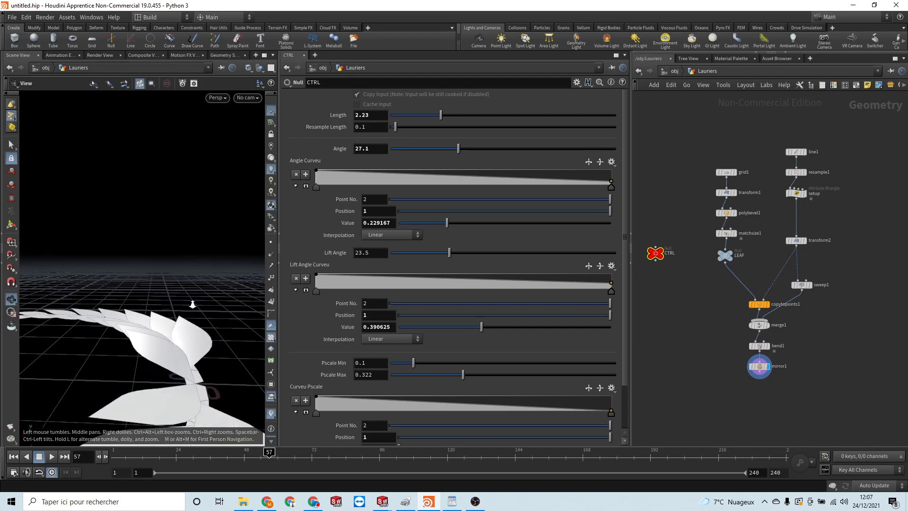
# - Set CTRL's Lift Angle to 12.7 and its Angle to 36.2
pyautogui.moveTo(450, 253); pyautogui.dragTo(410, 277)
pyautogui.moveTo(164, 264); pyautogui.dragTo(223, 279)
pyautogui.moveTo(464, 146); pyautogui.dragTo(481, 148)
pyautogui.scroll(-1, 209, 213)
pyautogui.moveTo(210, 213); pyautogui.dragTo(224, 225)
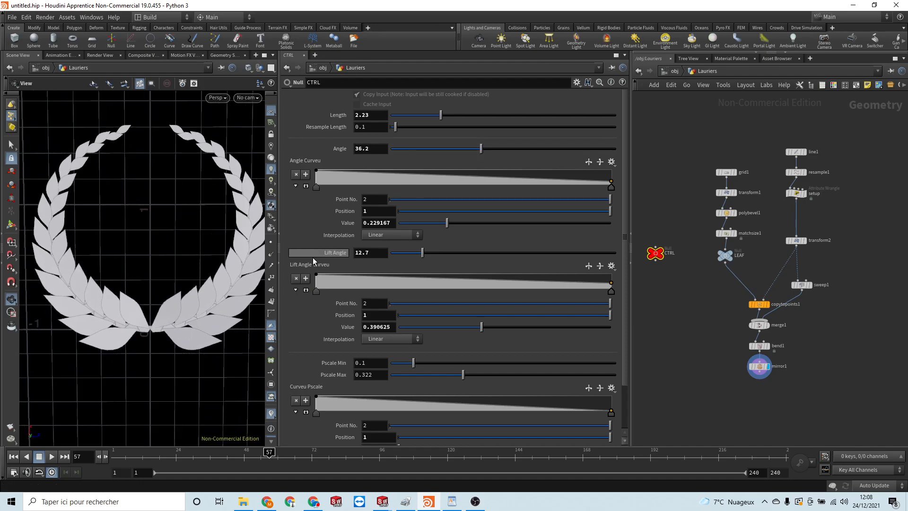
# - Set CTRL's Pscale Min to 0.107 and Pscale Max to 0.284
pyautogui.scroll(-3, 486, 290)
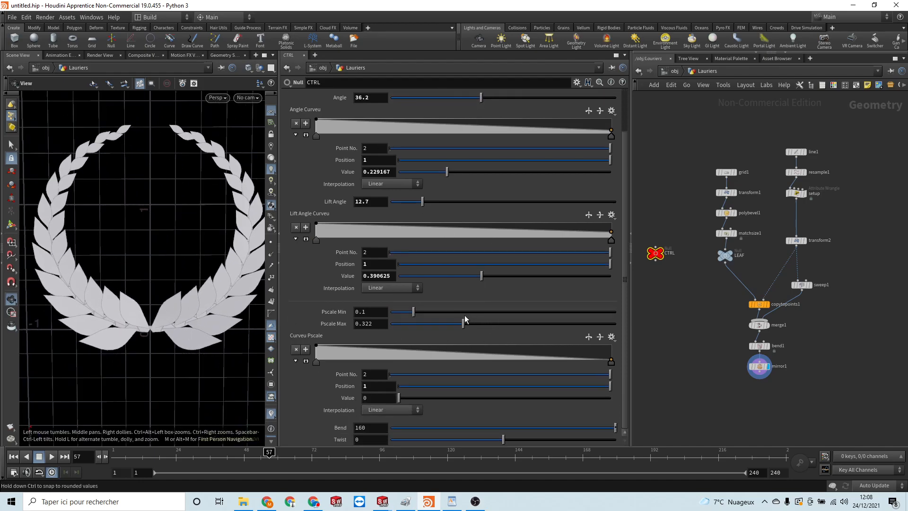
pyautogui.moveTo(459, 329)
pyautogui.mouseDown()
pyautogui.moveTo(467, 325)
pyautogui.moveTo(415, 315)
pyautogui.moveTo(455, 326)
pyautogui.mouseUp()
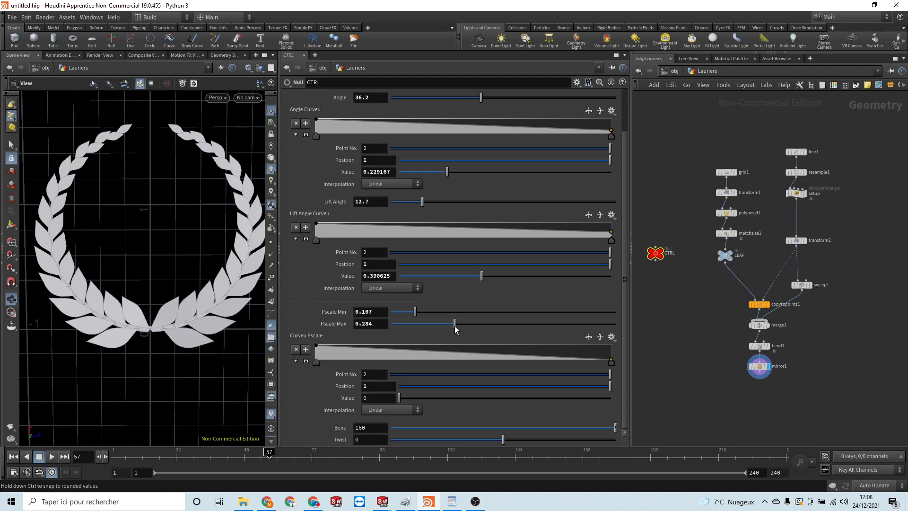
pyautogui.moveTo(215, 301); pyautogui.dragTo(232, 310)
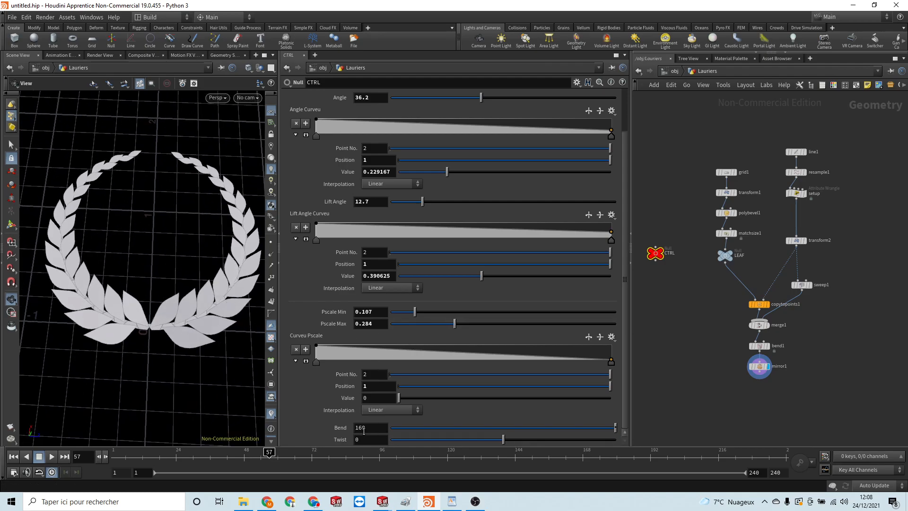
# - Set the range of CTRL's Bend parameter to 0–360 in its parameter interface and accept the change
pyautogui.moveTo(611, 431)
pyautogui.mouseDown()
pyautogui.moveTo(519, 428)
pyautogui.moveTo(615, 428)
pyautogui.mouseUp()
pyautogui.click(577, 83)
pyautogui.click(601, 93)
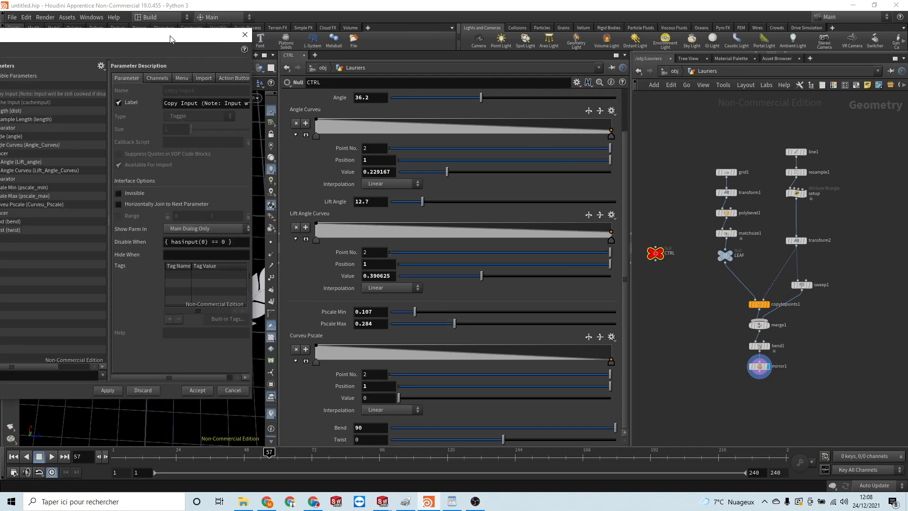
pyautogui.moveTo(166, 36); pyautogui.dragTo(444, 30)
pyautogui.click(284, 216)
pyautogui.click(479, 225)
pyautogui.press('Tab')
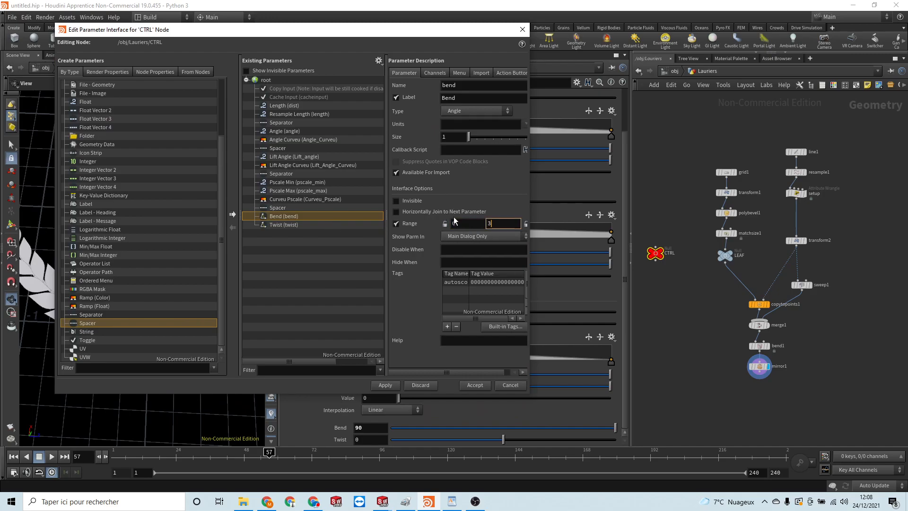
pyautogui.press('Return')
pyautogui.click(387, 385)
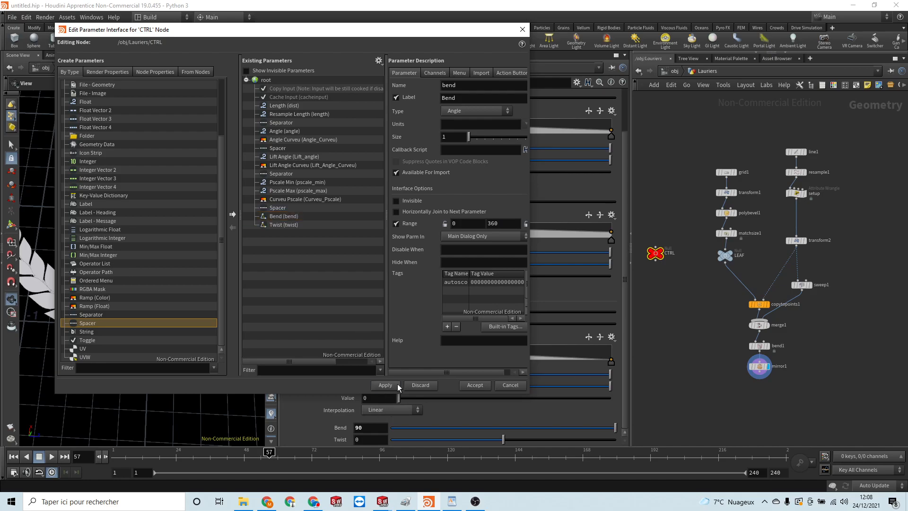
pyautogui.click(473, 386)
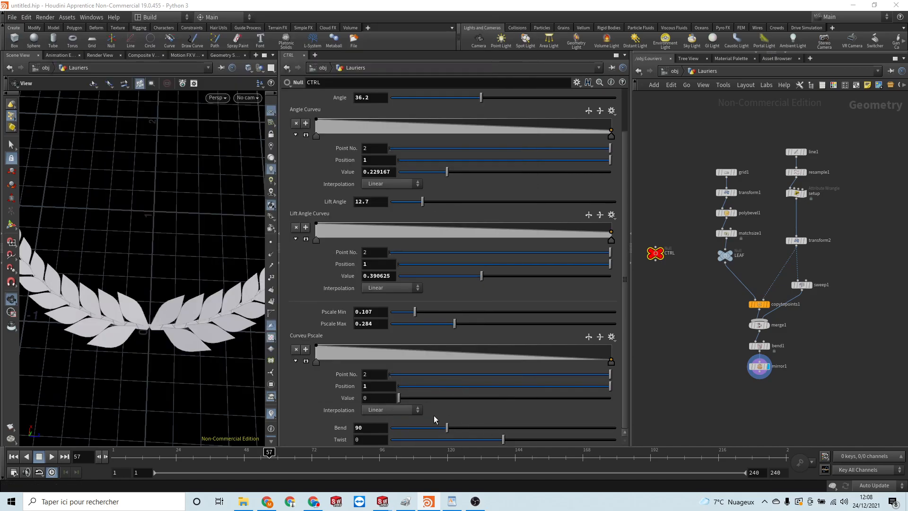
# - Set CTRL's Bend to 153.1 to curve the wreath branches
pyautogui.moveTo(449, 428); pyautogui.dragTo(486, 436)
pyautogui.moveTo(188, 352); pyautogui.dragTo(201, 284)
pyautogui.moveTo(201, 284); pyautogui.dragTo(210, 326, button='right')
pyautogui.moveTo(211, 327)
pyautogui.mouseDown()
pyautogui.moveTo(202, 336)
pyautogui.moveTo(214, 322)
pyautogui.mouseUp()
# - Set CTRL's Twist to 80.7 and hide the reference grid in the viewport
pyautogui.moveTo(505, 441); pyautogui.dragTo(554, 464)
pyautogui.moveTo(213, 340); pyautogui.dragTo(201, 316)
pyautogui.moveTo(116, 294); pyautogui.dragTo(142, 303)
pyautogui.click(271, 112)
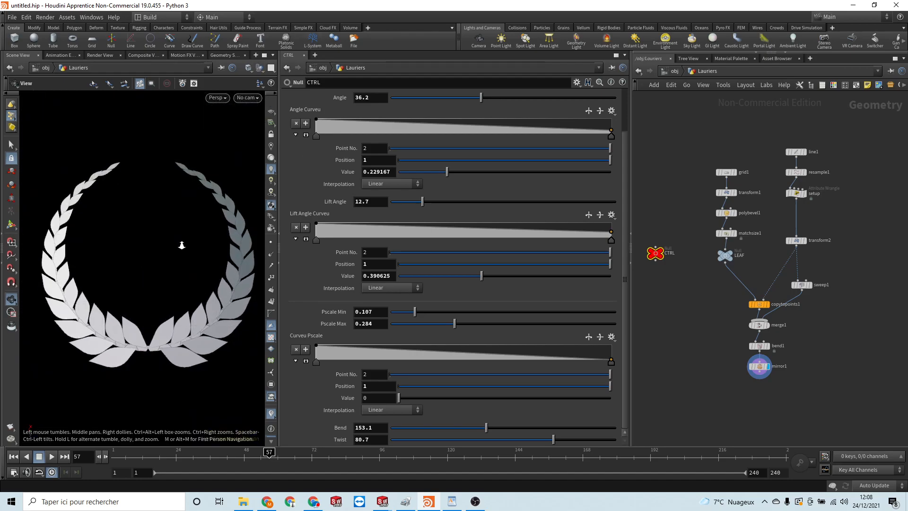
pyautogui.moveTo(180, 246); pyautogui.dragTo(187, 237, button='right')
# - Set CTRL's Angle to 43.6 and its Resample Length to 0.11
pyautogui.scroll(3, 450, 192)
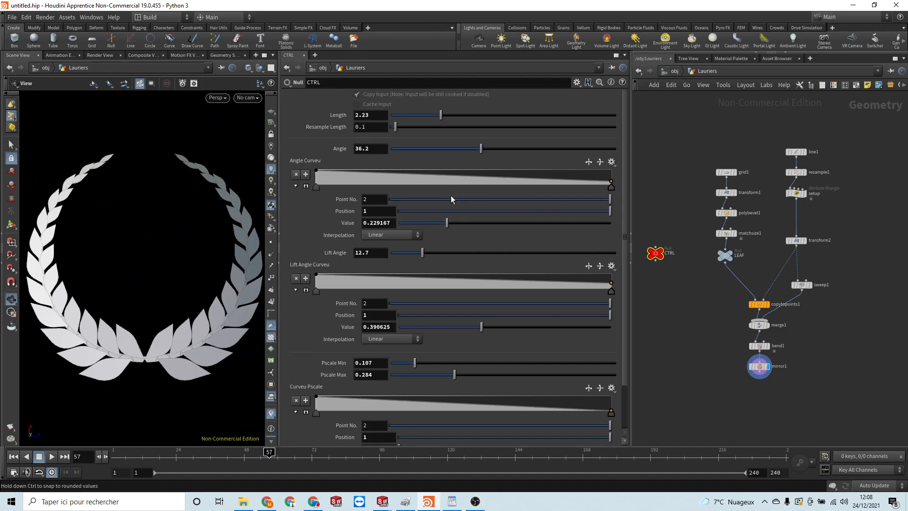
pyautogui.moveTo(481, 149); pyautogui.dragTo(500, 148)
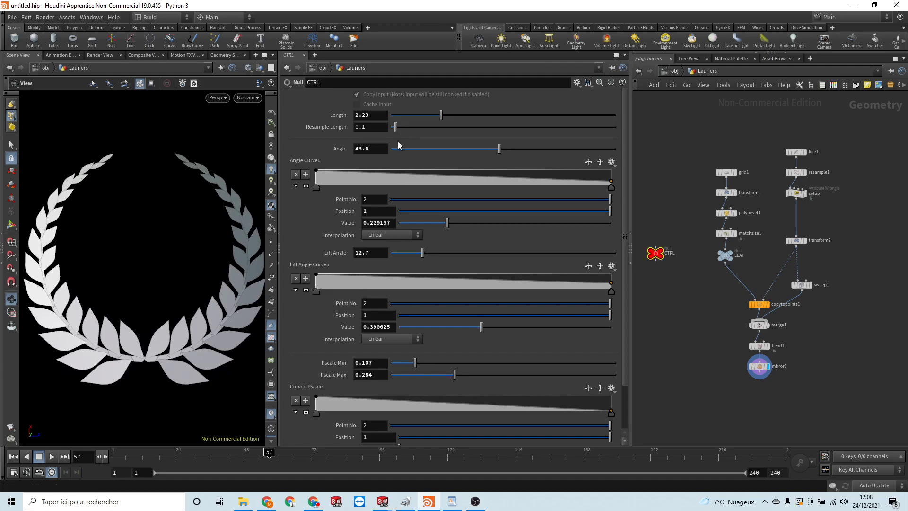
pyautogui.moveTo(396, 127); pyautogui.dragTo(397, 129)
pyautogui.moveTo(115, 202); pyautogui.dragTo(147, 239)
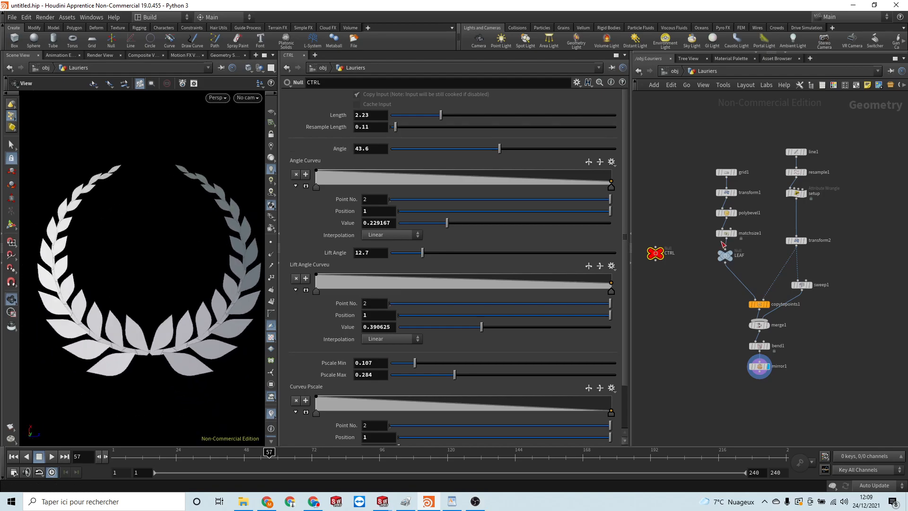
pyautogui.click(799, 196)
pyautogui.scroll(3, 428, 249)
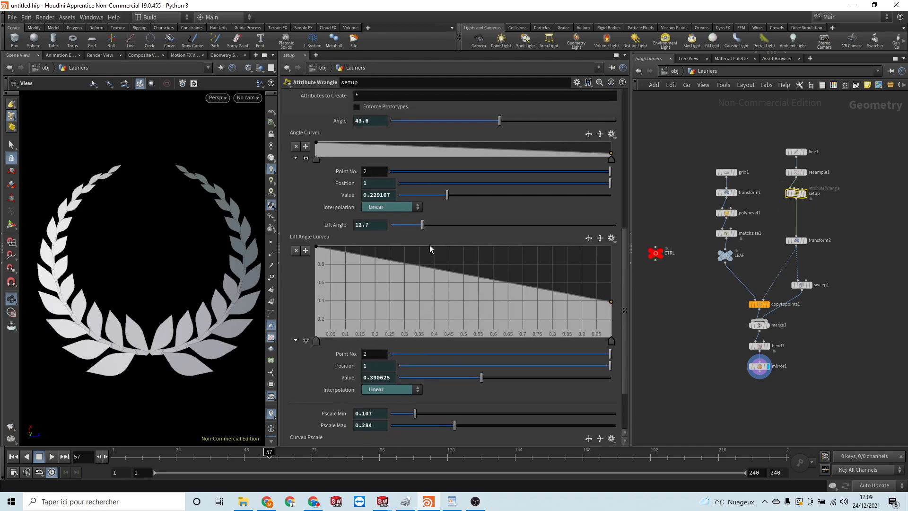
pyautogui.scroll(1, 431, 250)
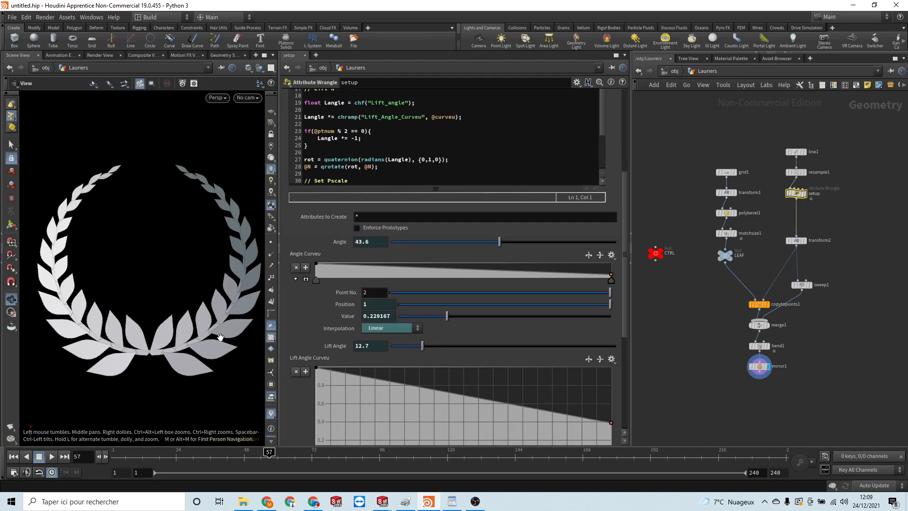
pyautogui.scroll(5, 734, 317)
# - Add a null named OUT below mirror1 at the end of the network and set its display flag
pyautogui.click(779, 287)
pyautogui.press('Tab')
pyautogui.write('null')
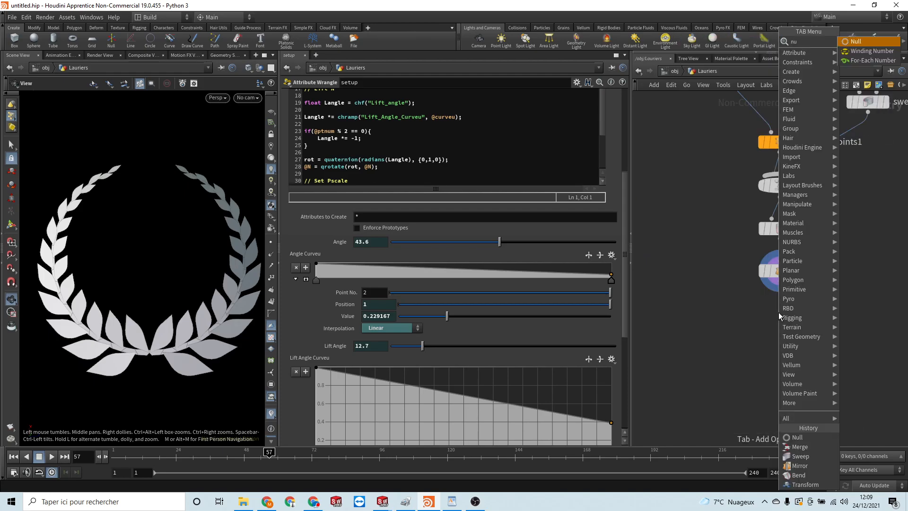
pyautogui.press('Return')
pyautogui.doubleClick(804, 317)
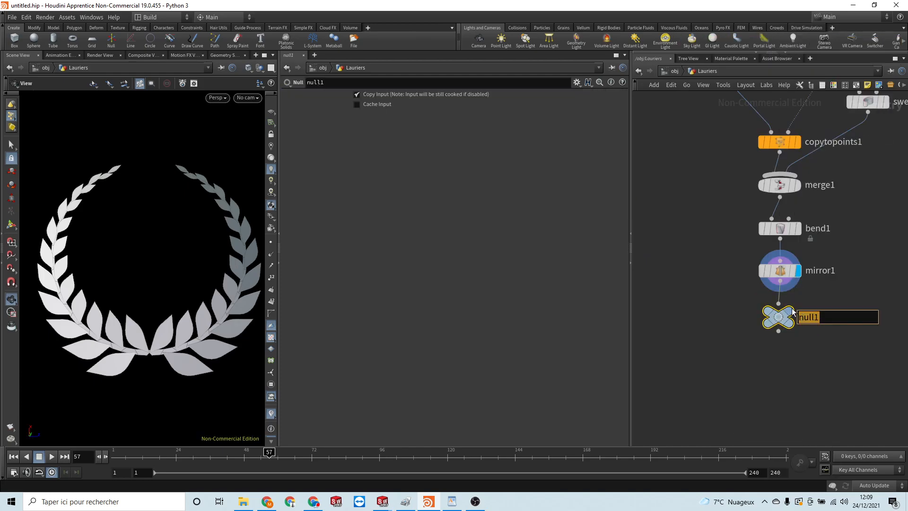
pyautogui.write('OUT')
pyautogui.press('Return')
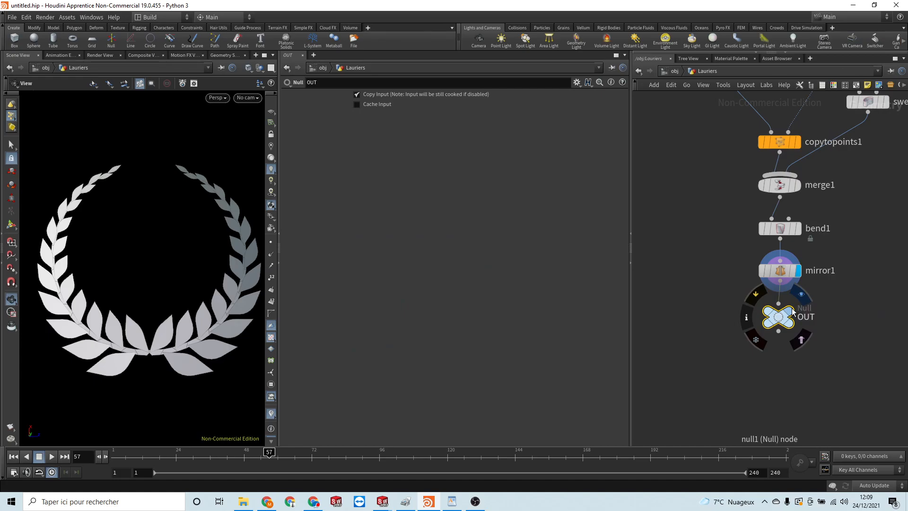
pyautogui.click(802, 295)
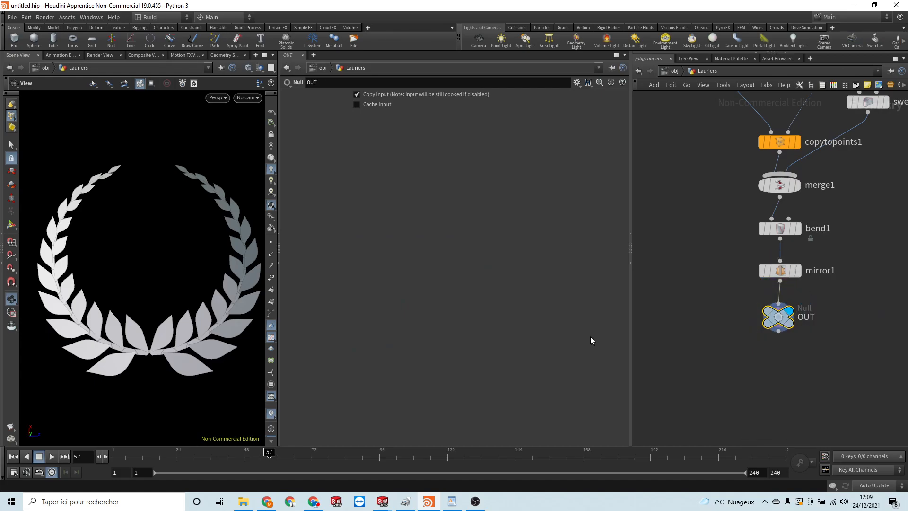
pyautogui.moveTo(476, 505)
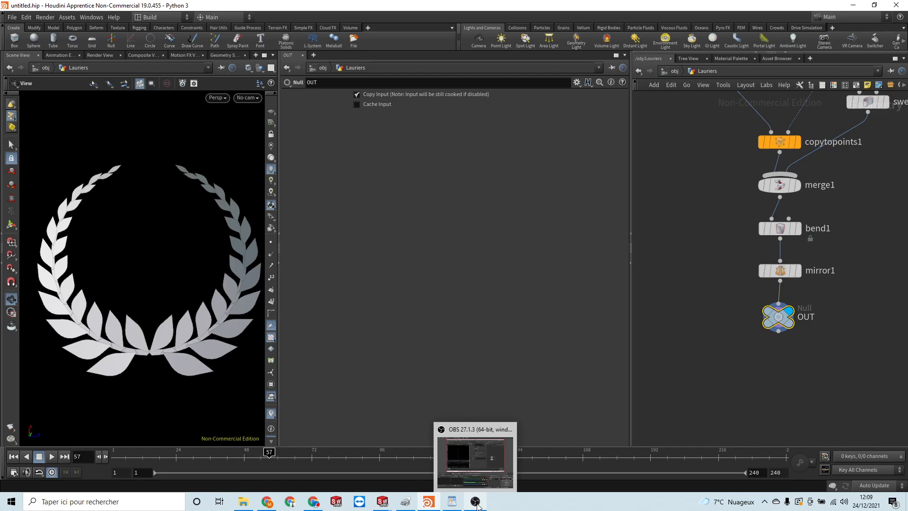